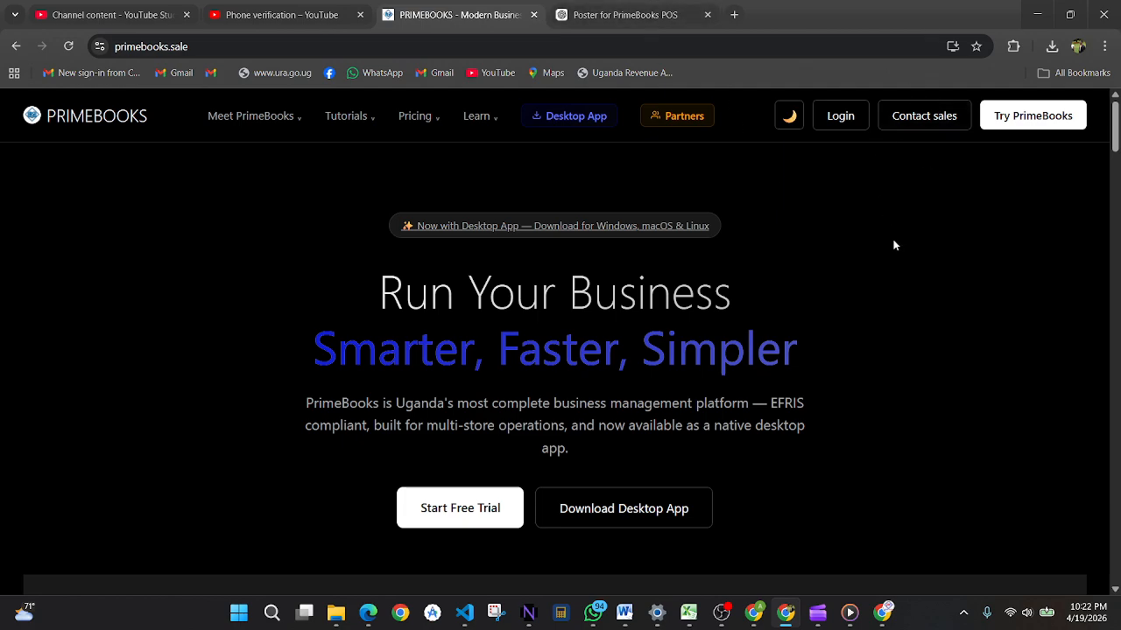
Look through the PrimeBooks home page, covering its feature cards, the EFRIS compliance section and the pricing plans.
scroll(893, 238, down, 8)
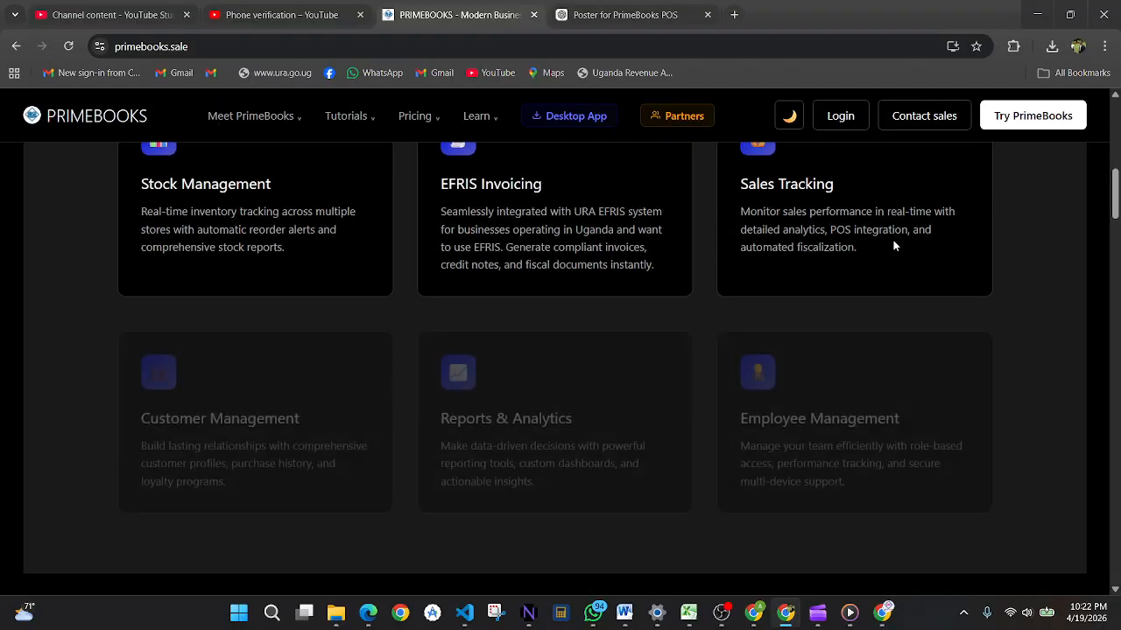
scroll(893, 245, down, 4)
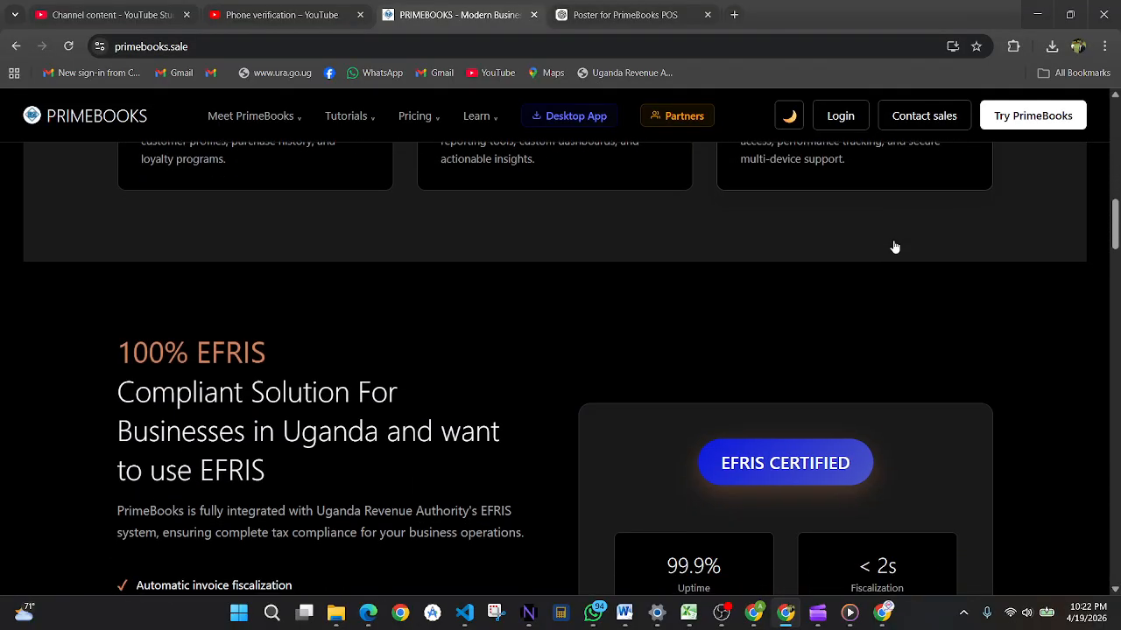
scroll(894, 247, down, 1)
scroll(894, 247, down, 1)
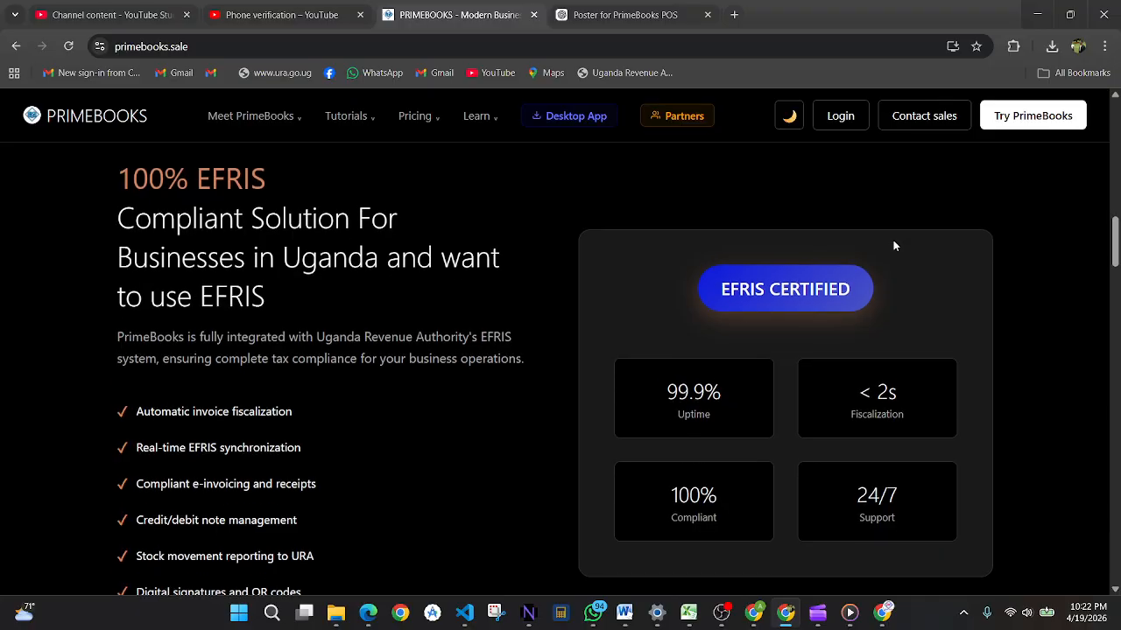
right_click(894, 246)
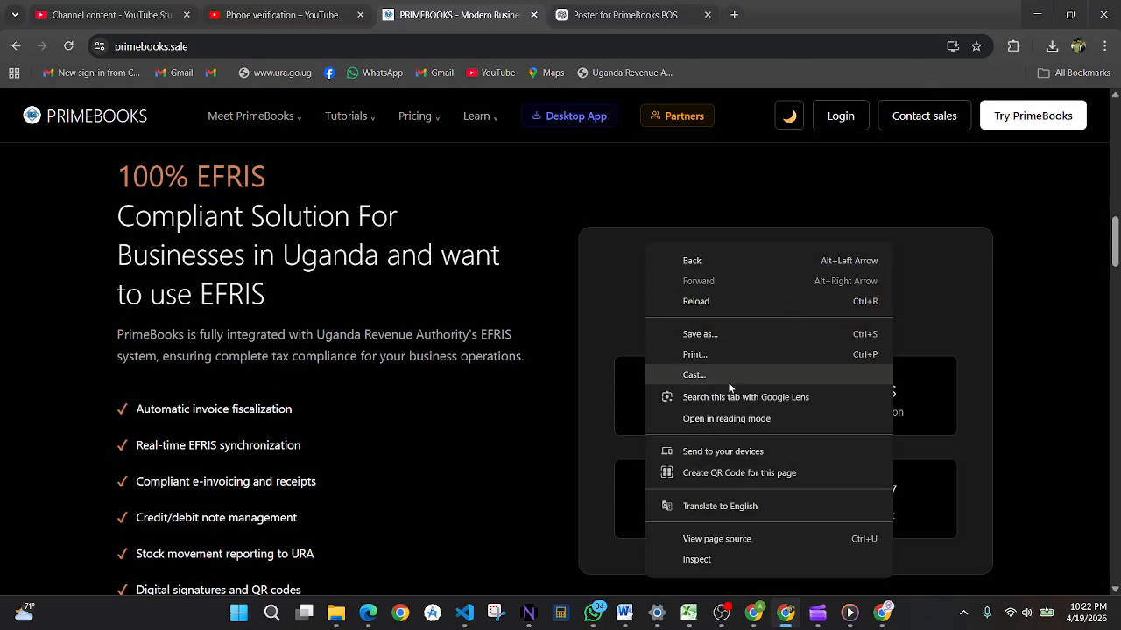
scroll(581, 453, down, 7)
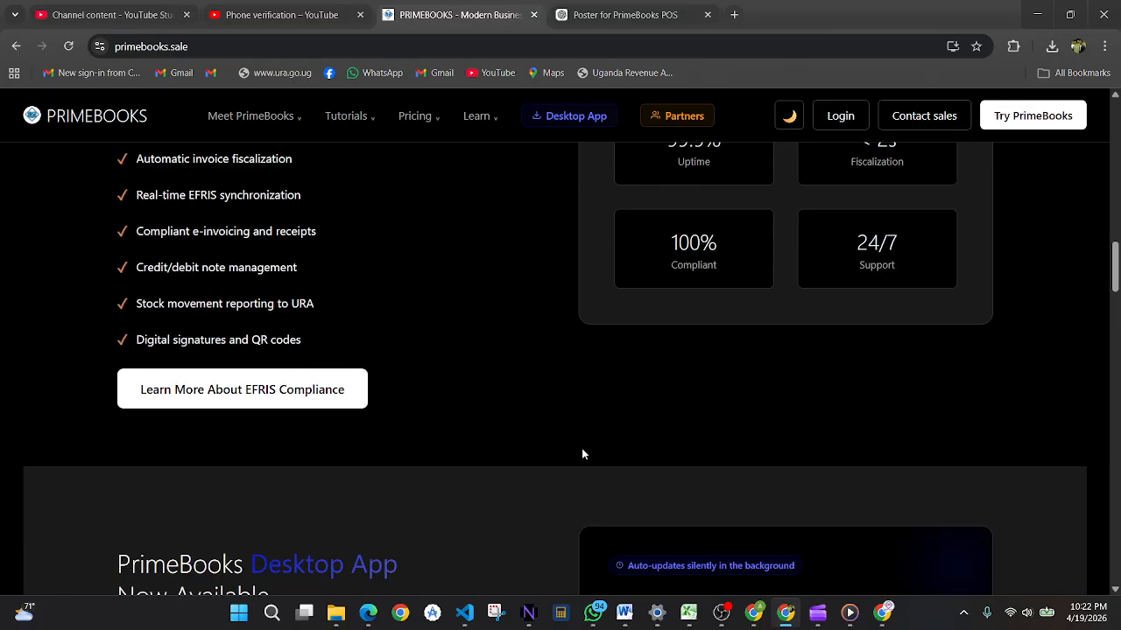
scroll(582, 452, down, 3)
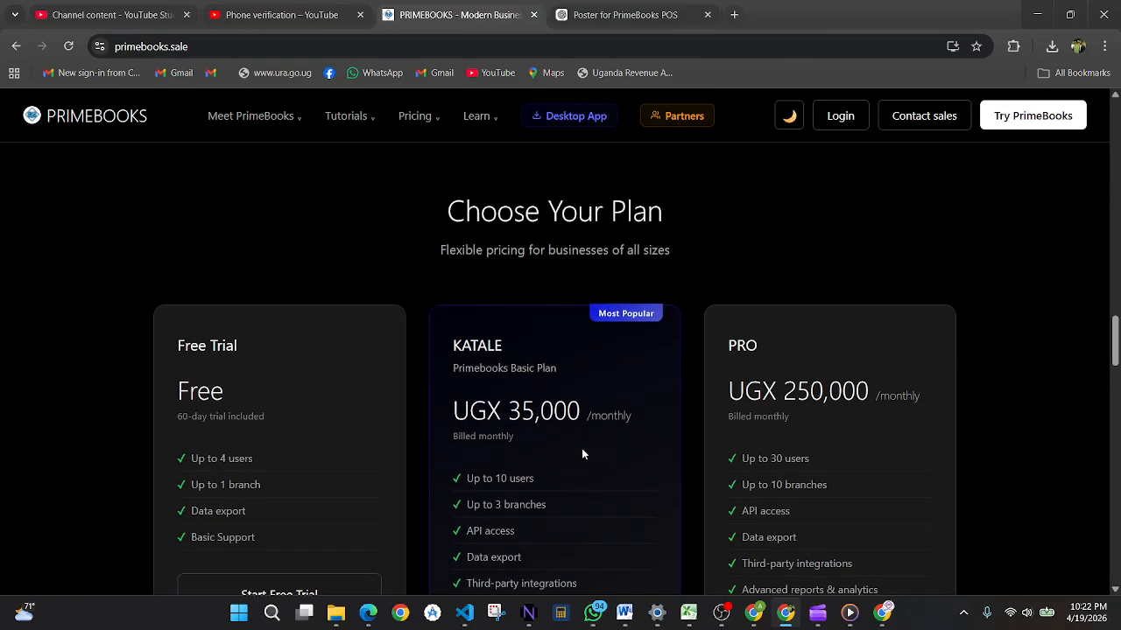
scroll(582, 453, down, 1)
scroll(581, 453, up, 20)
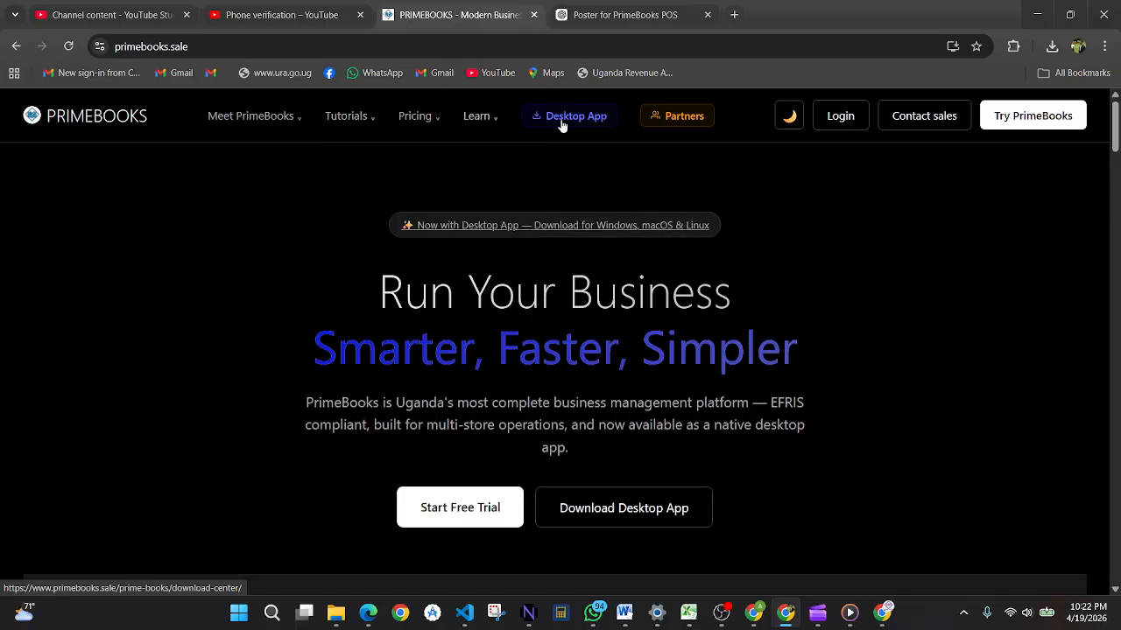
Sign in to the PrimeBooks account from the home page with the prefilled e-mail and password.
click(839, 116)
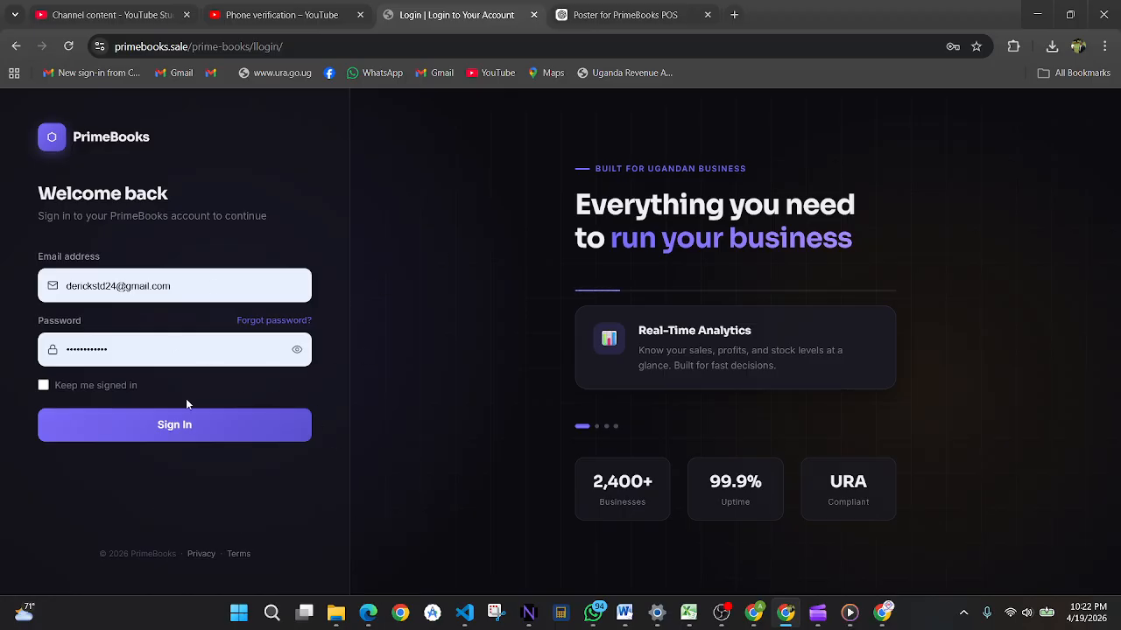
click(204, 437)
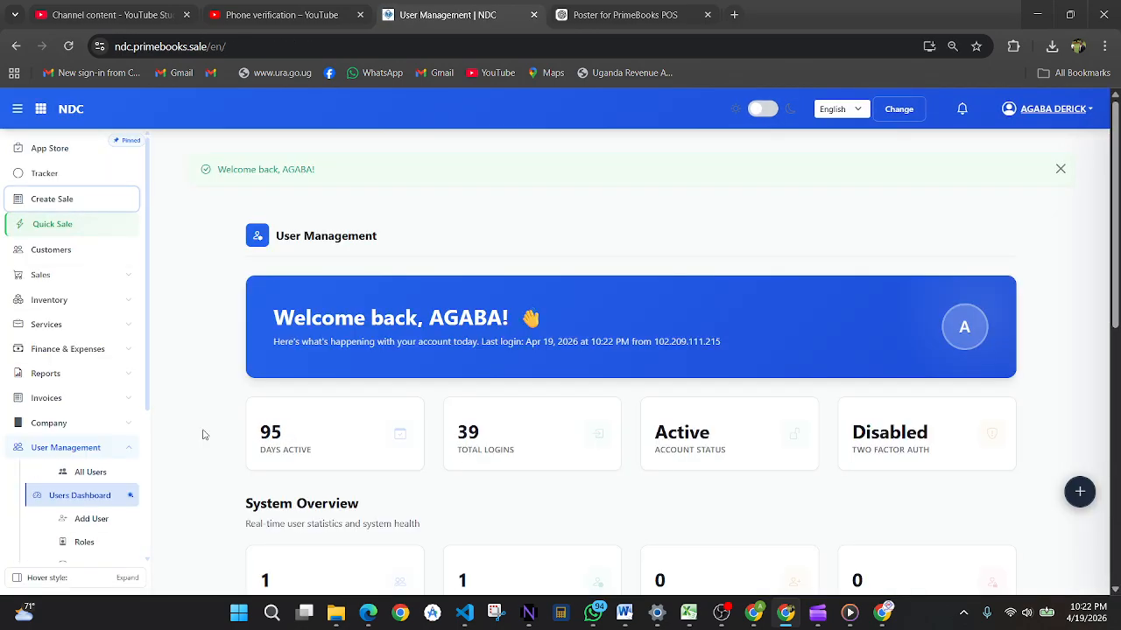
Examine the User Management dashboard's account statistics, system overview, security status and quick actions, dismissing the chat notification.
scroll(227, 435, down, 2)
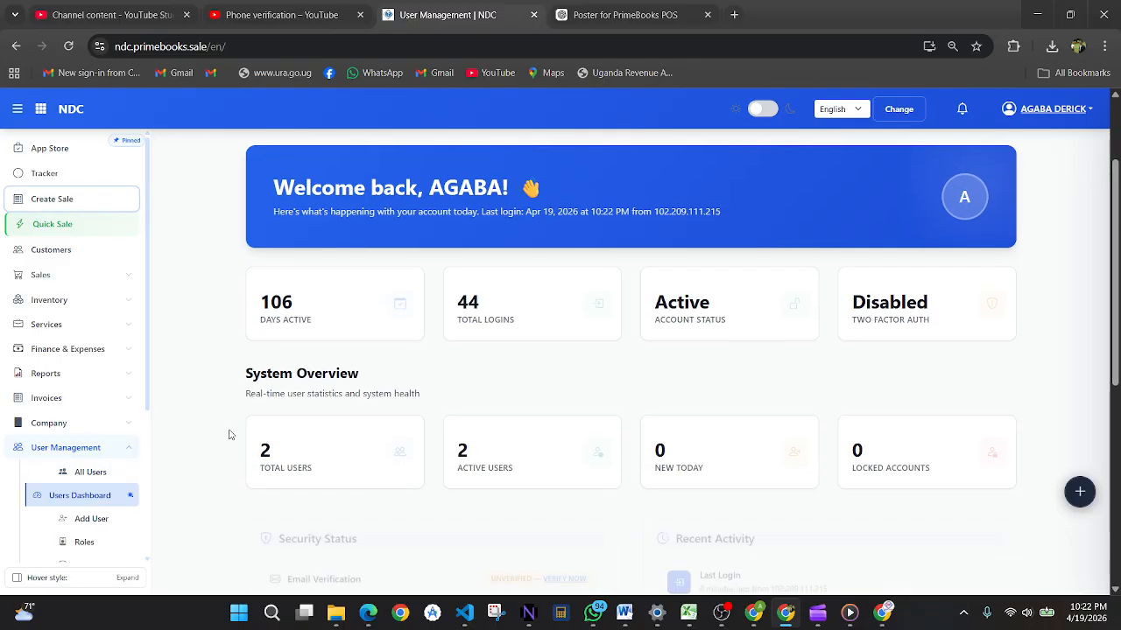
scroll(229, 436, up, 2)
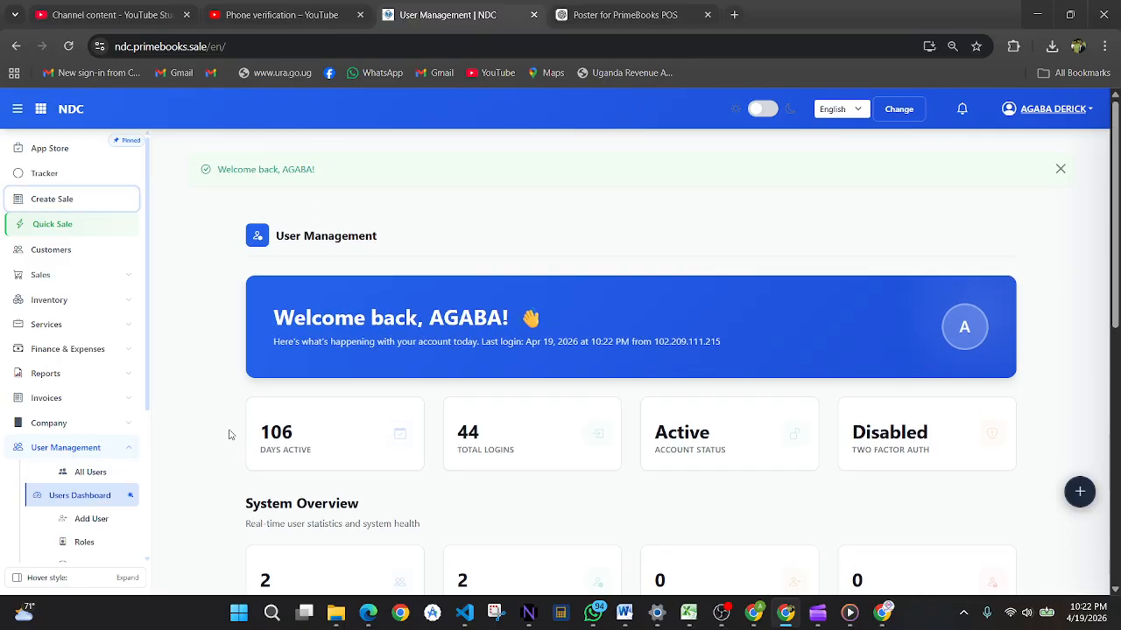
scroll(229, 435, down, 4)
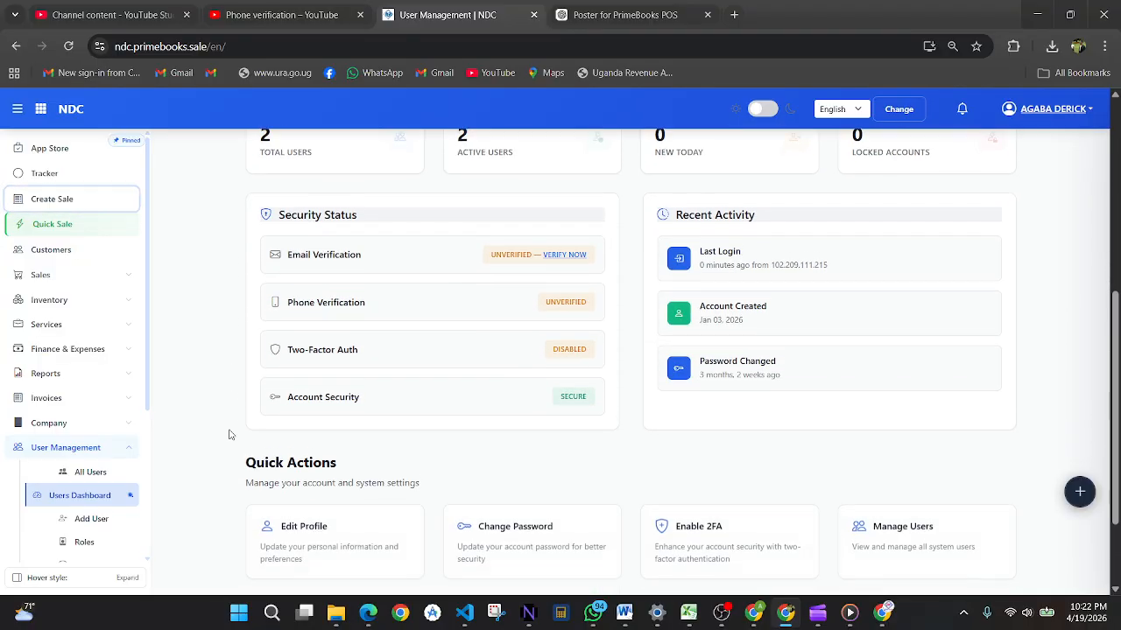
scroll(229, 436, up, 3)
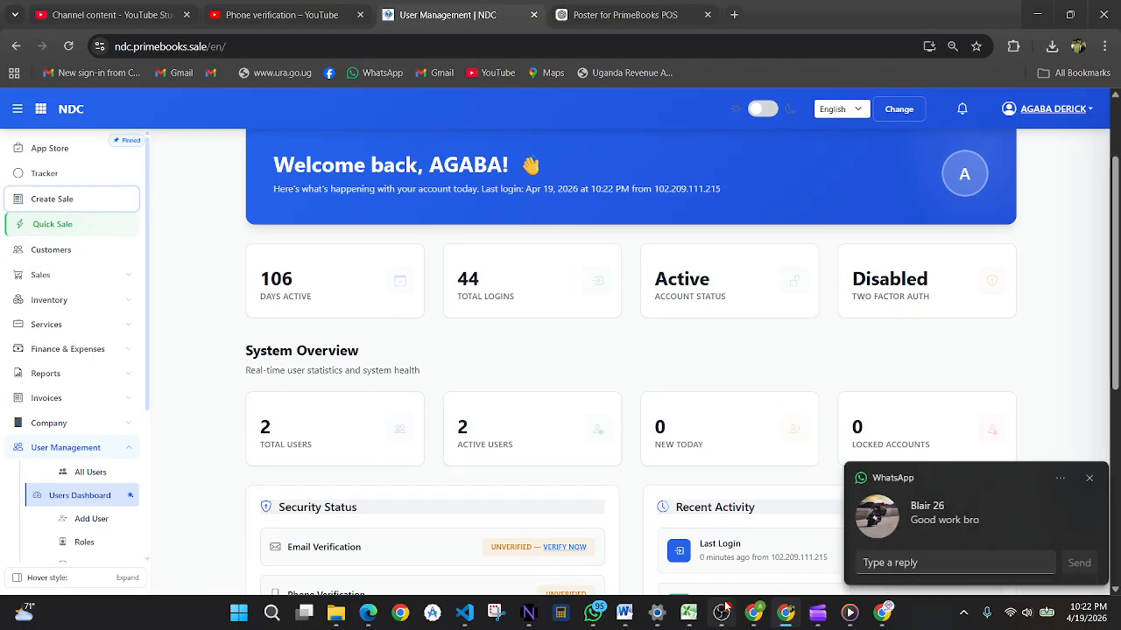
click(1090, 477)
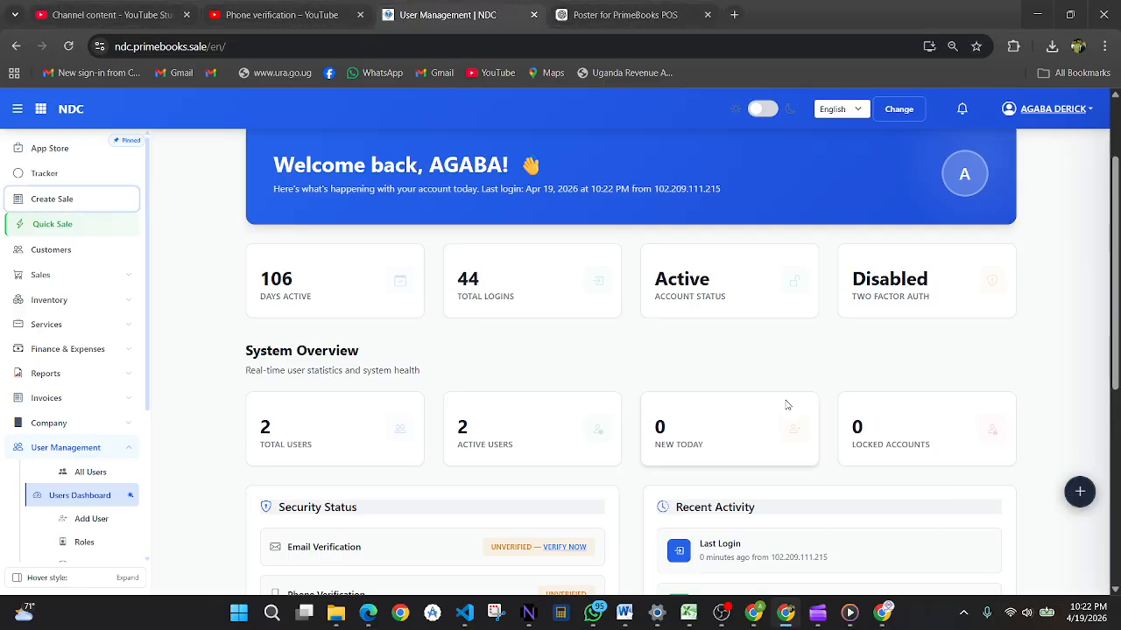
scroll(662, 370, down, 1)
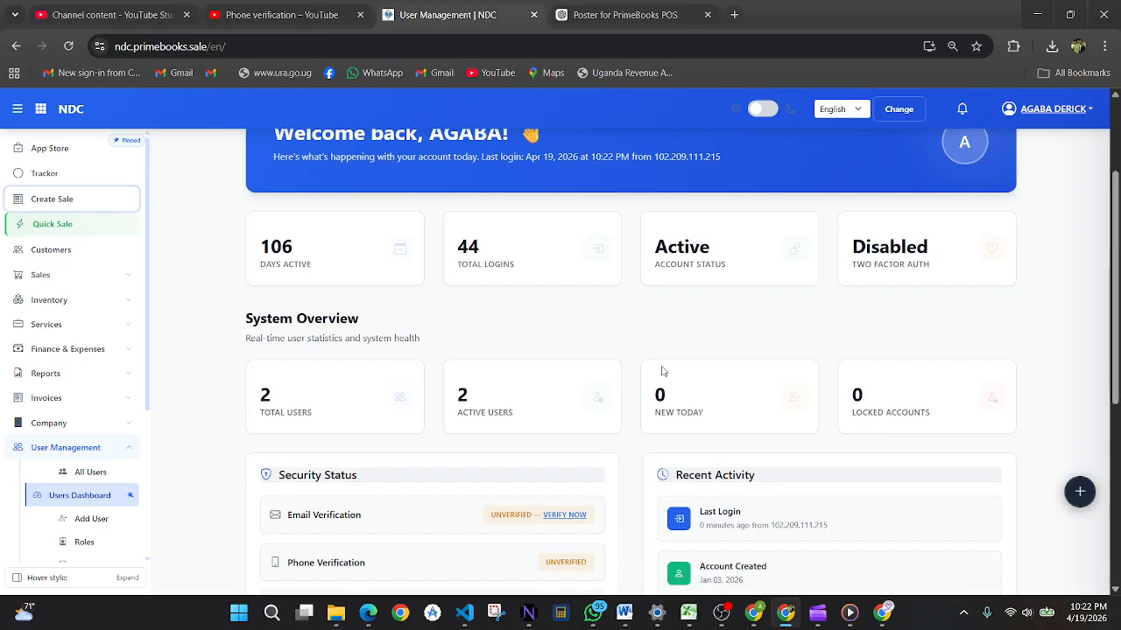
scroll(663, 370, up, 3)
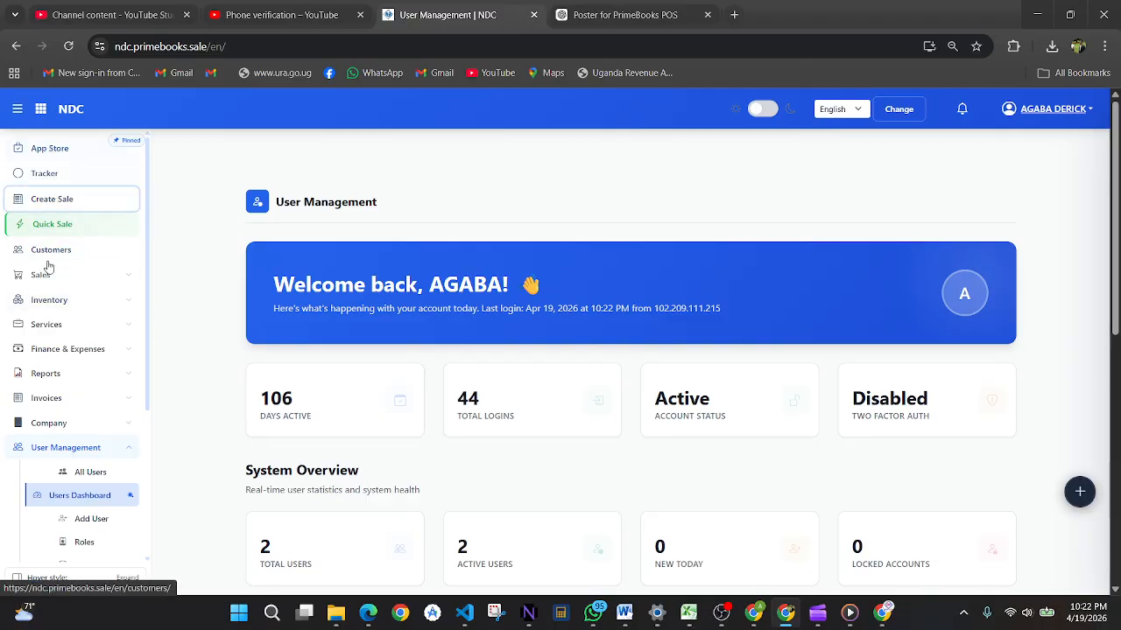
Collapse the User Management section in the navigation and check the remaining entries down to Logout.
scroll(62, 438, down, 1)
click(109, 406)
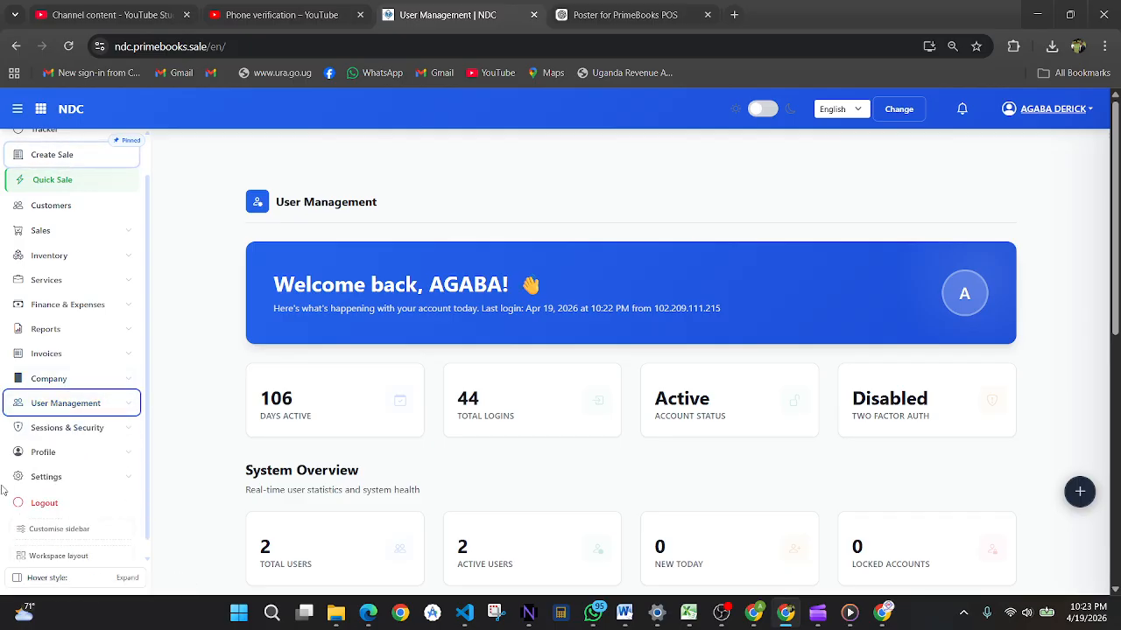
scroll(55, 171, up, 1)
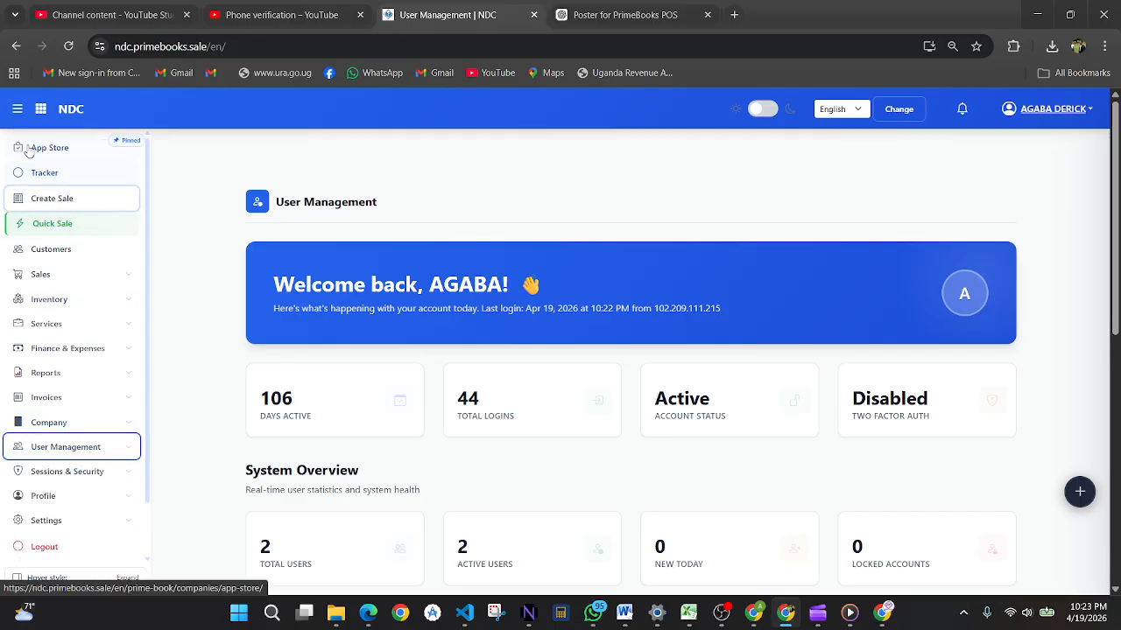
Open the PrimeBooks App Store and review the available modules with their monthly prices and activation status.
click(51, 151)
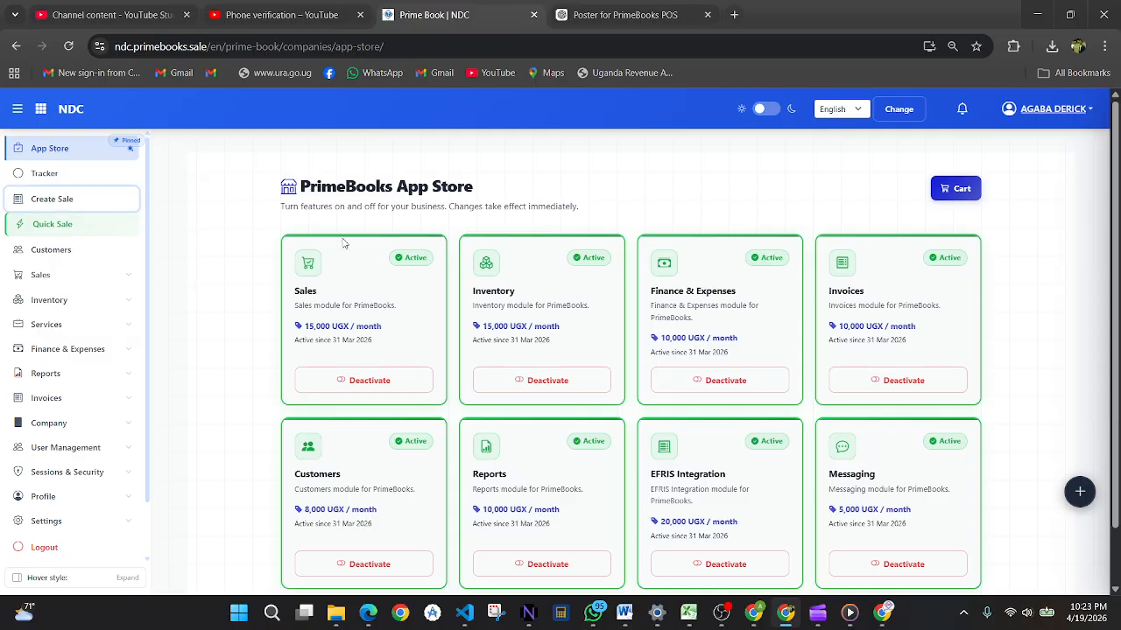
scroll(531, 393, down, 1)
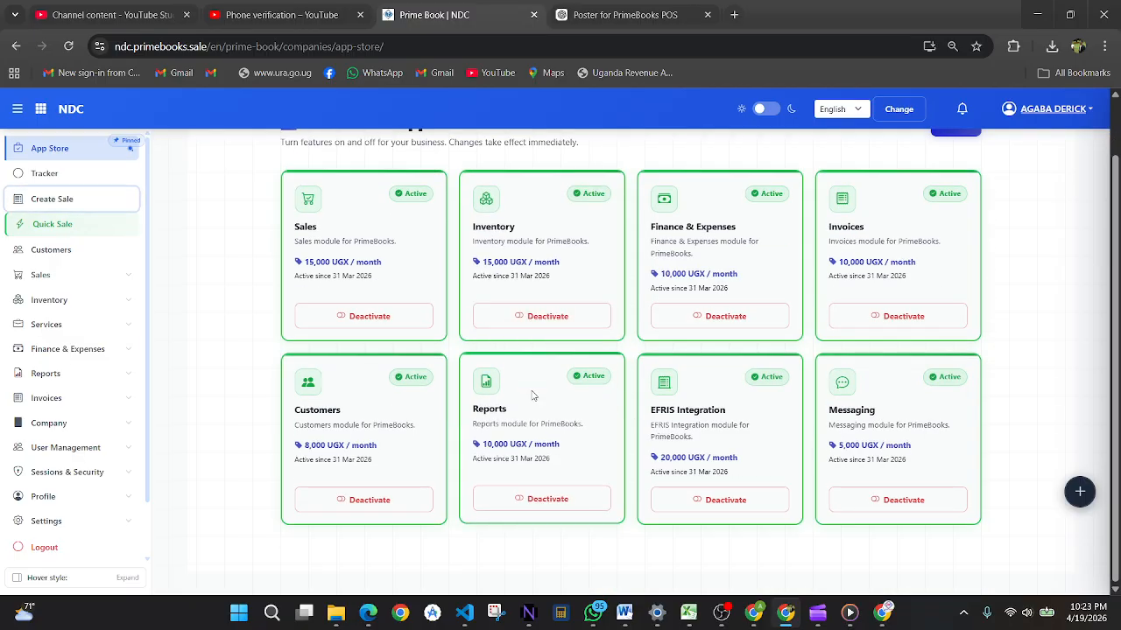
scroll(532, 396, up, 1)
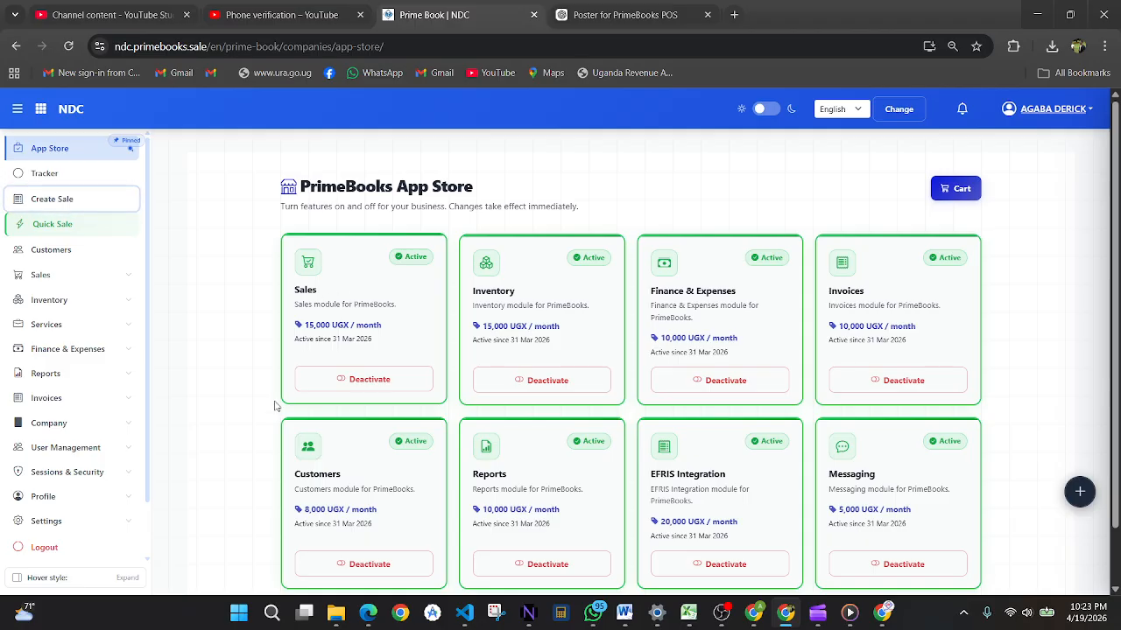
scroll(612, 343, down, 1)
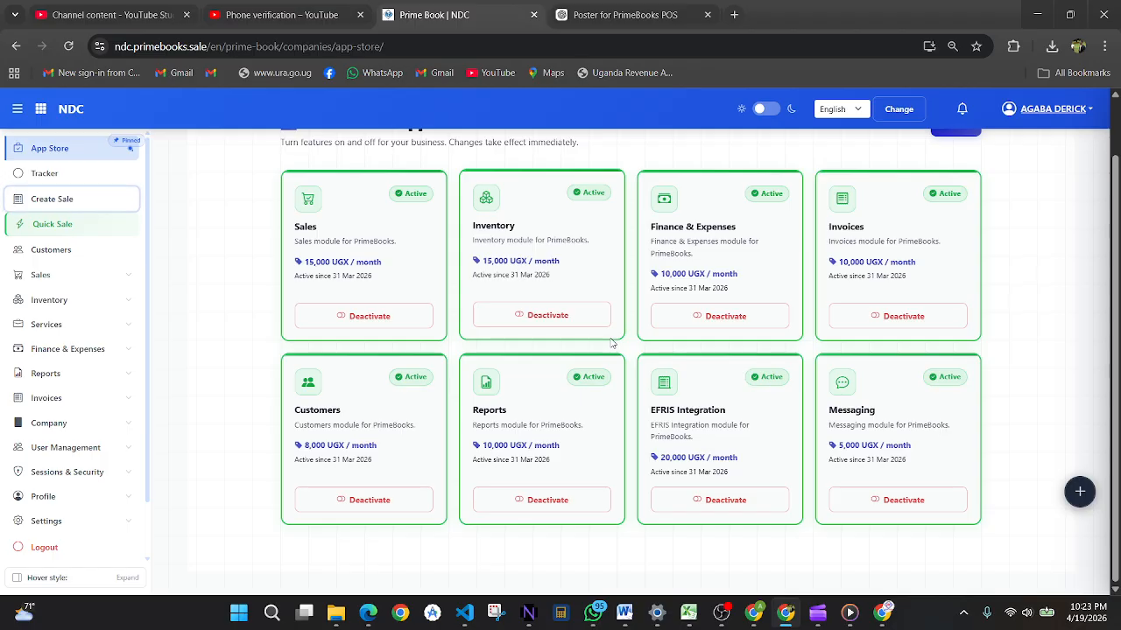
scroll(612, 343, up, 1)
scroll(612, 343, down, 1)
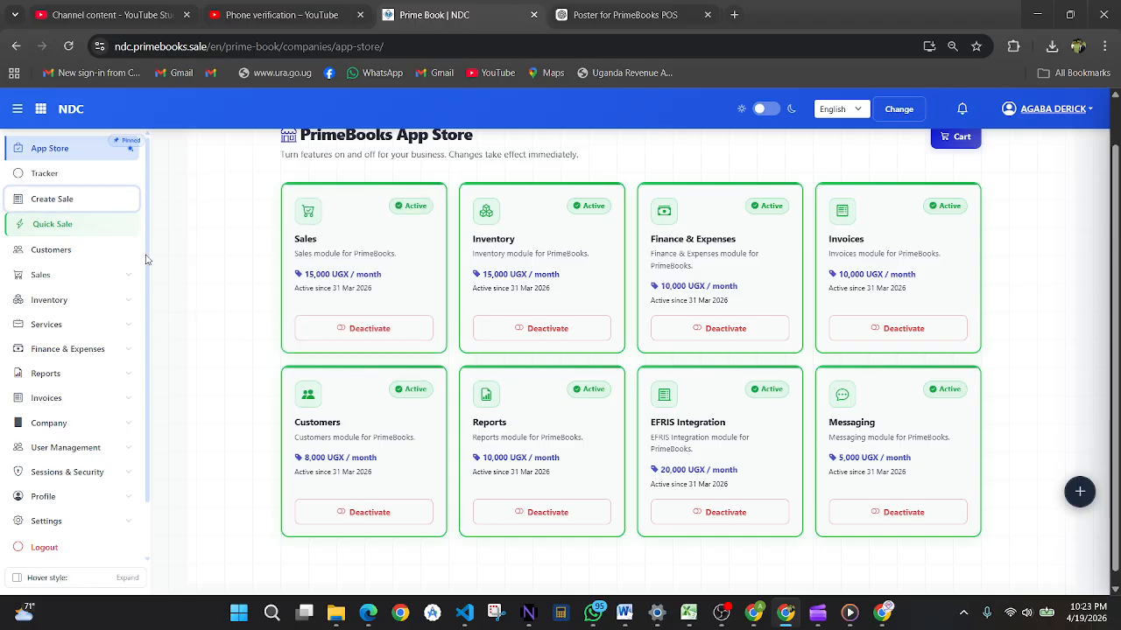
Open the Tracker and generate a Sales tracking report for the 30D date range with the preselected sections.
click(63, 184)
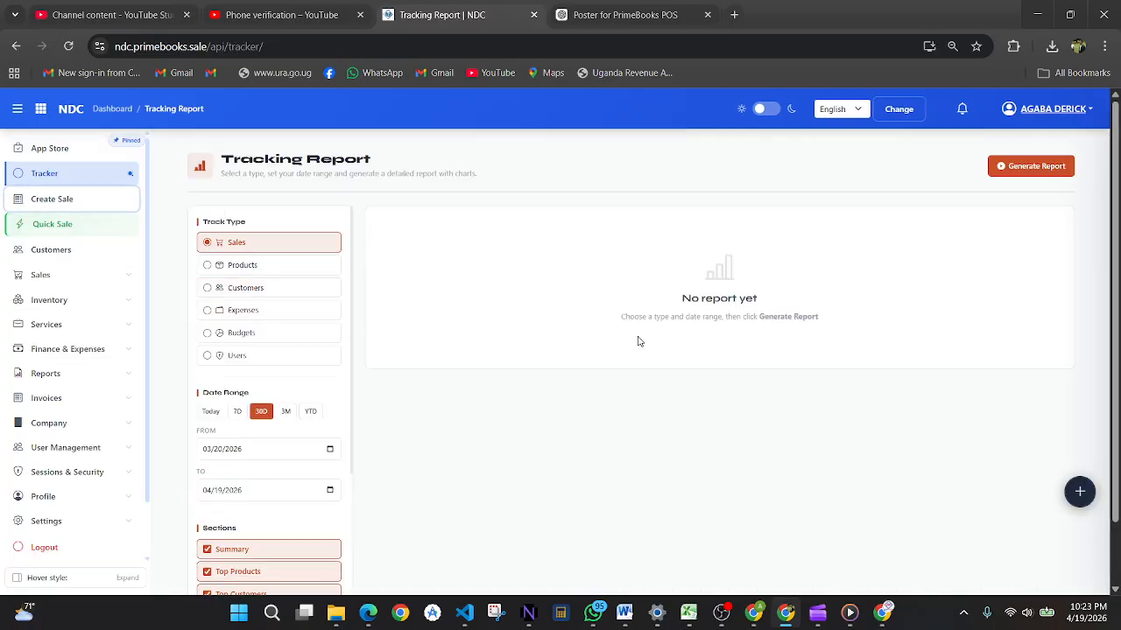
scroll(638, 341, down, 1)
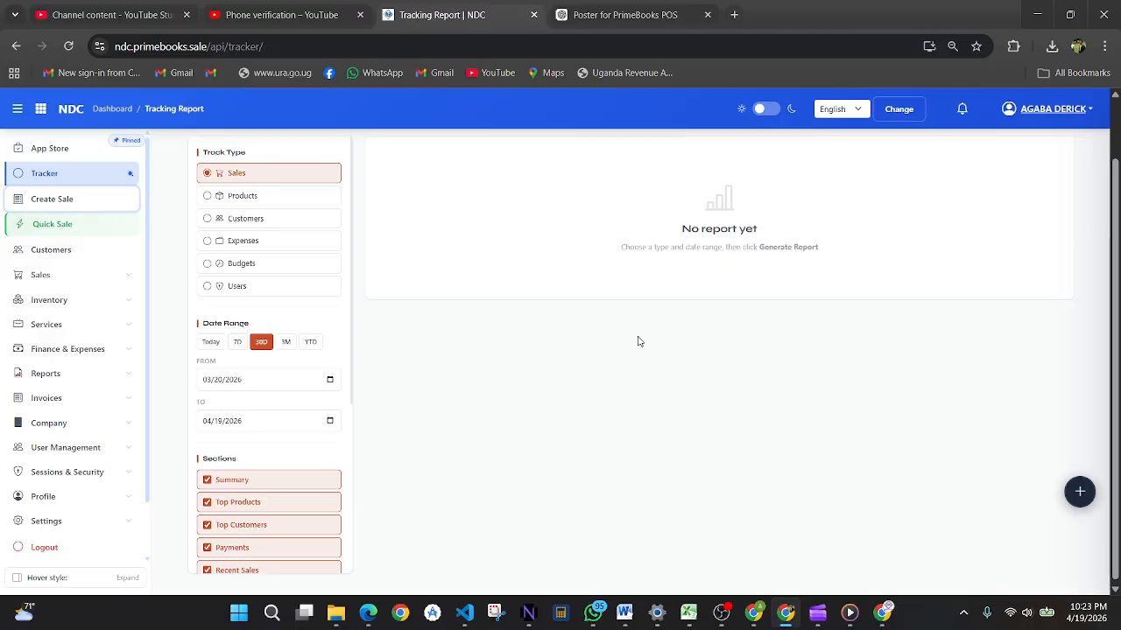
scroll(638, 341, up, 1)
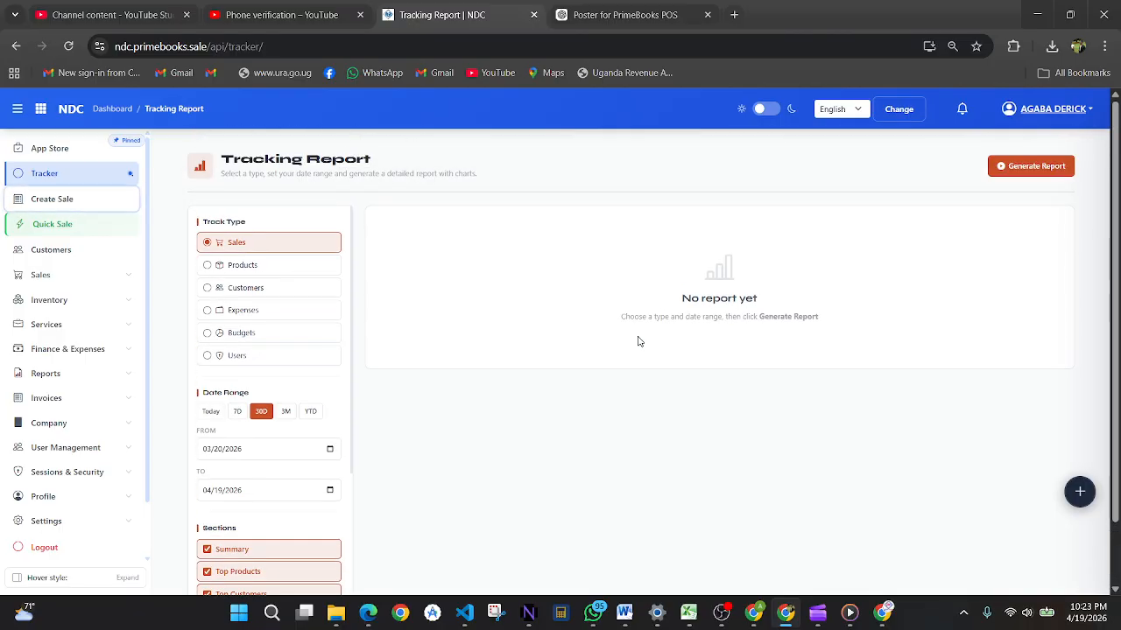
click(1046, 168)
Examine the sales report's transactions, average sale value, charts, top customers and recent sales, plus the report filter options.
scroll(852, 386, down, 1)
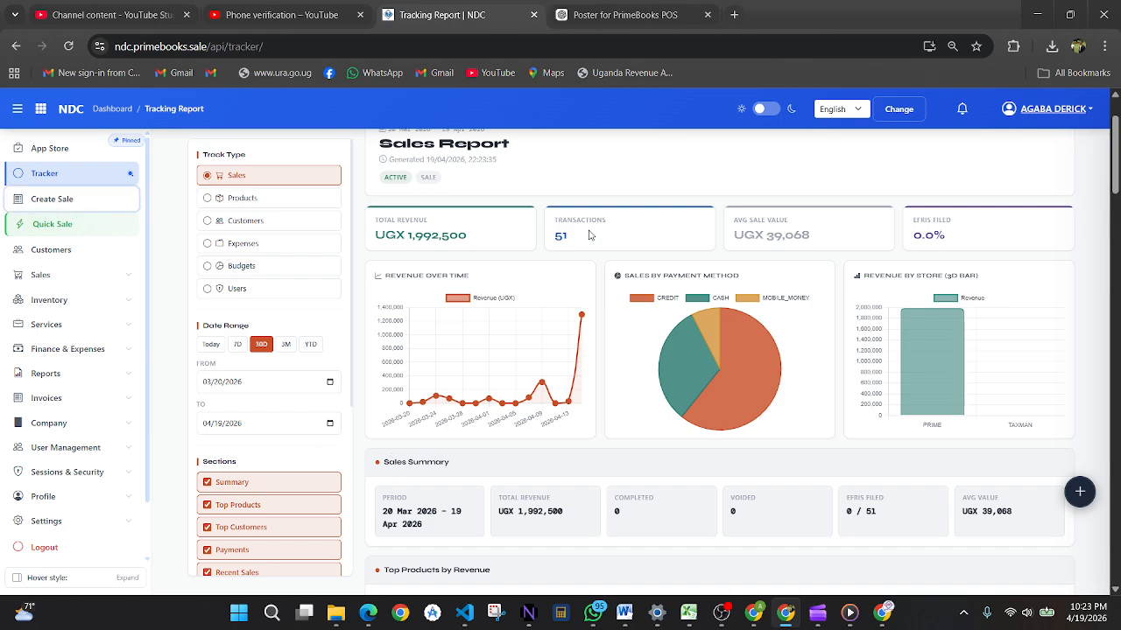
drag(571, 235, 547, 236)
drag(821, 238, 765, 238)
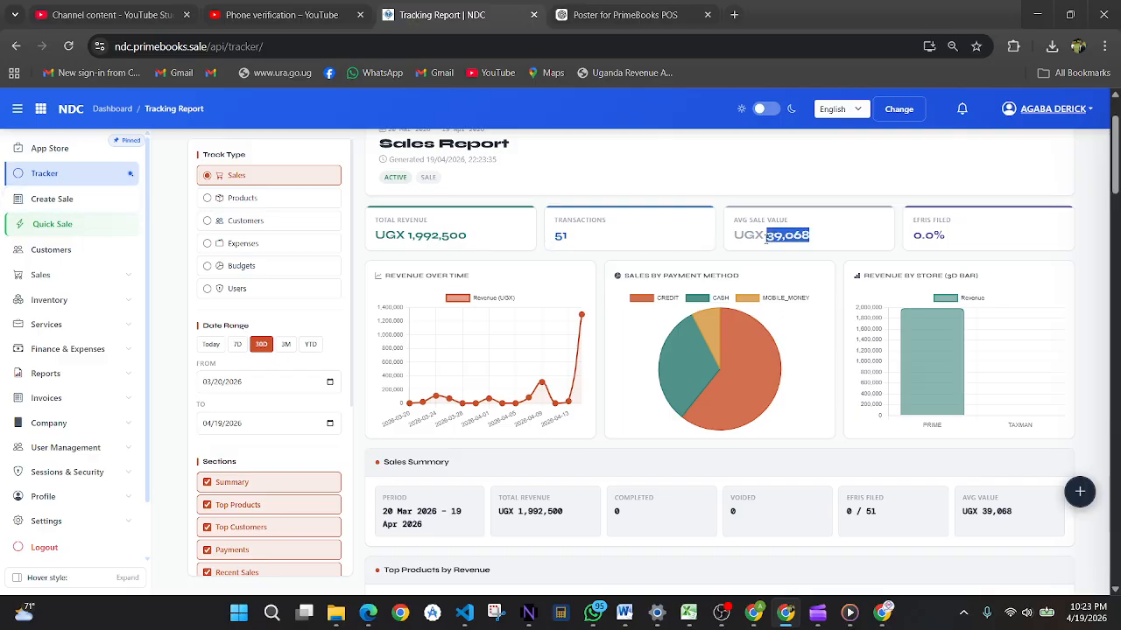
click(856, 243)
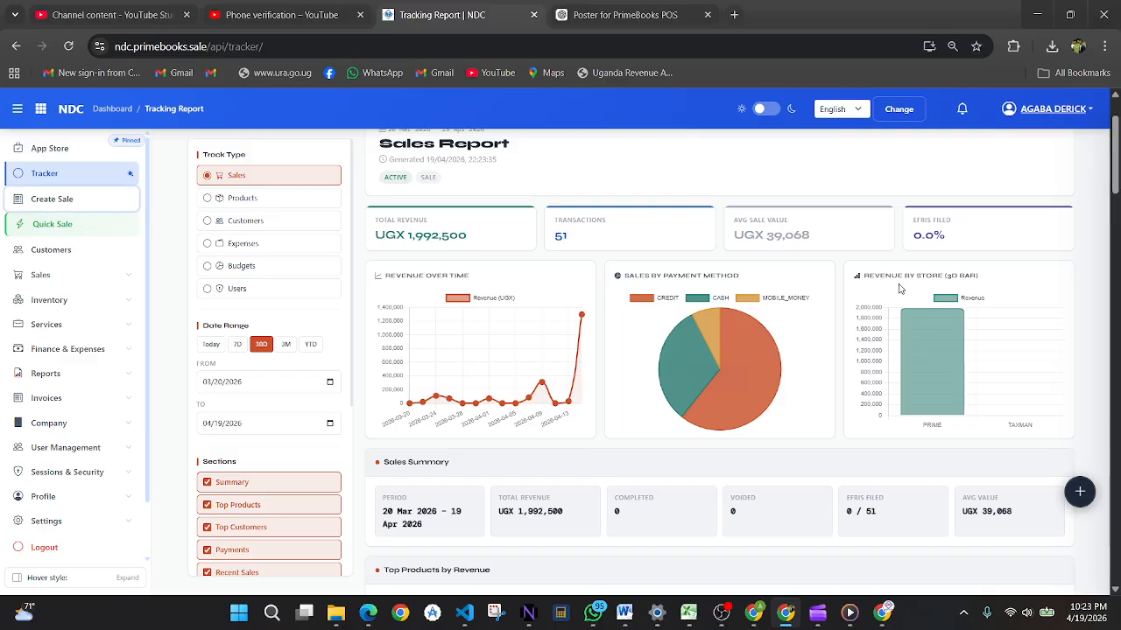
scroll(578, 450, down, 3)
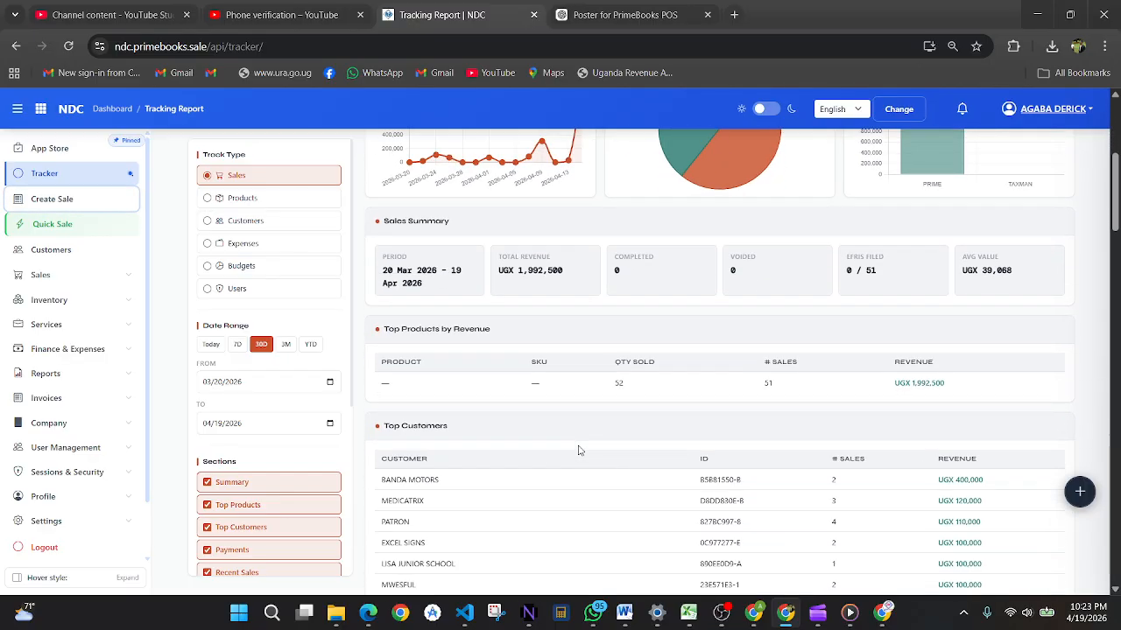
scroll(578, 450, down, 12)
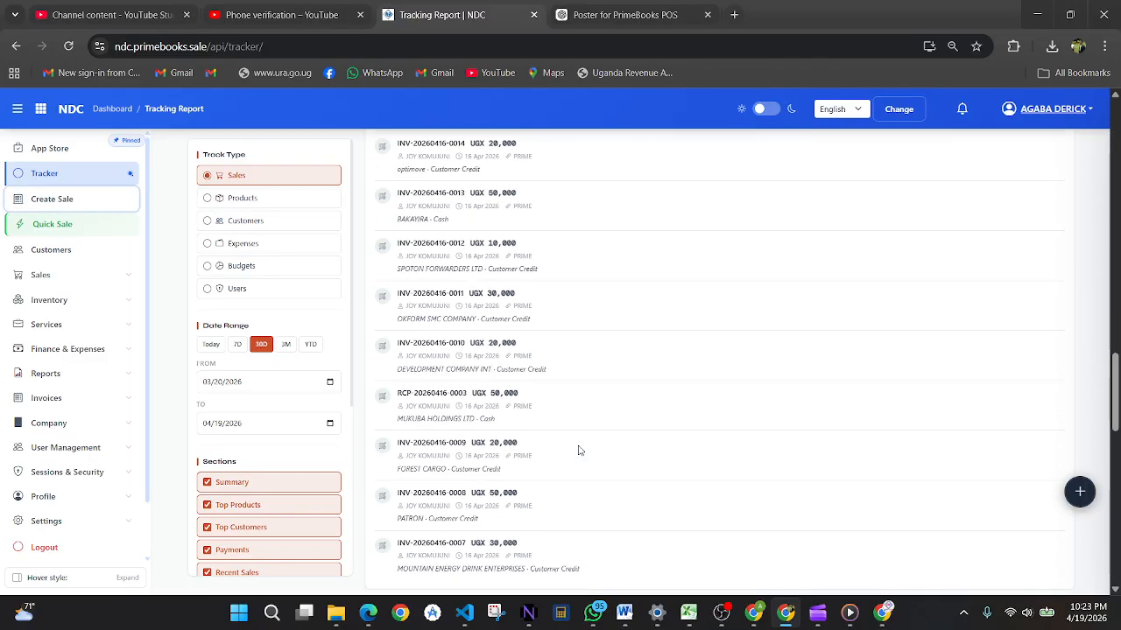
scroll(578, 450, down, 6)
scroll(578, 450, up, 20)
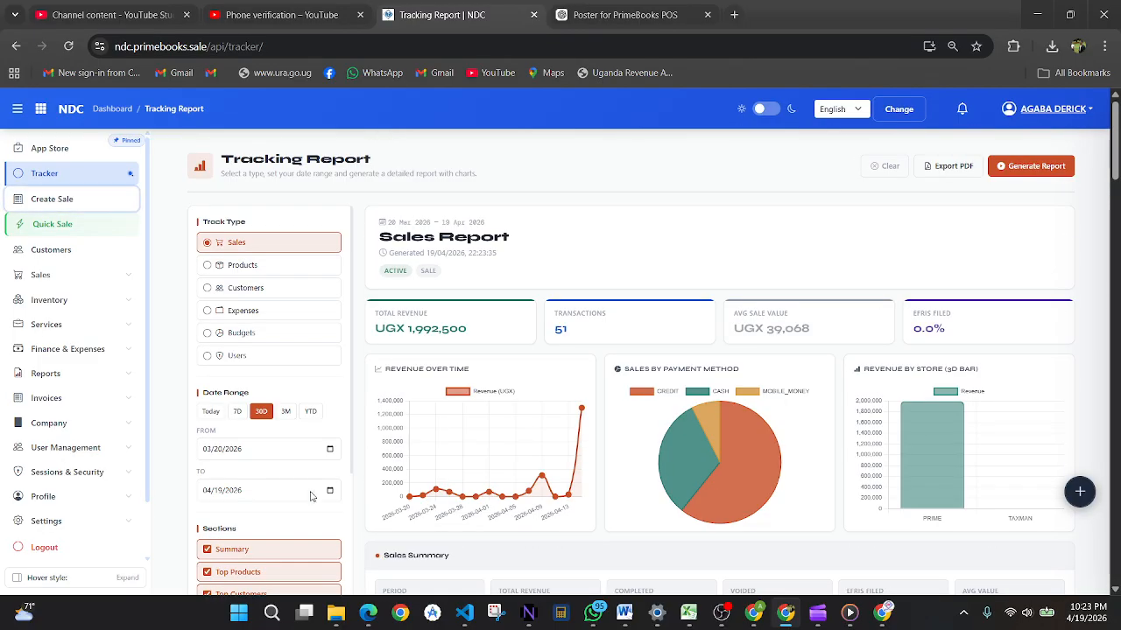
scroll(316, 401, down, 3)
scroll(315, 401, up, 3)
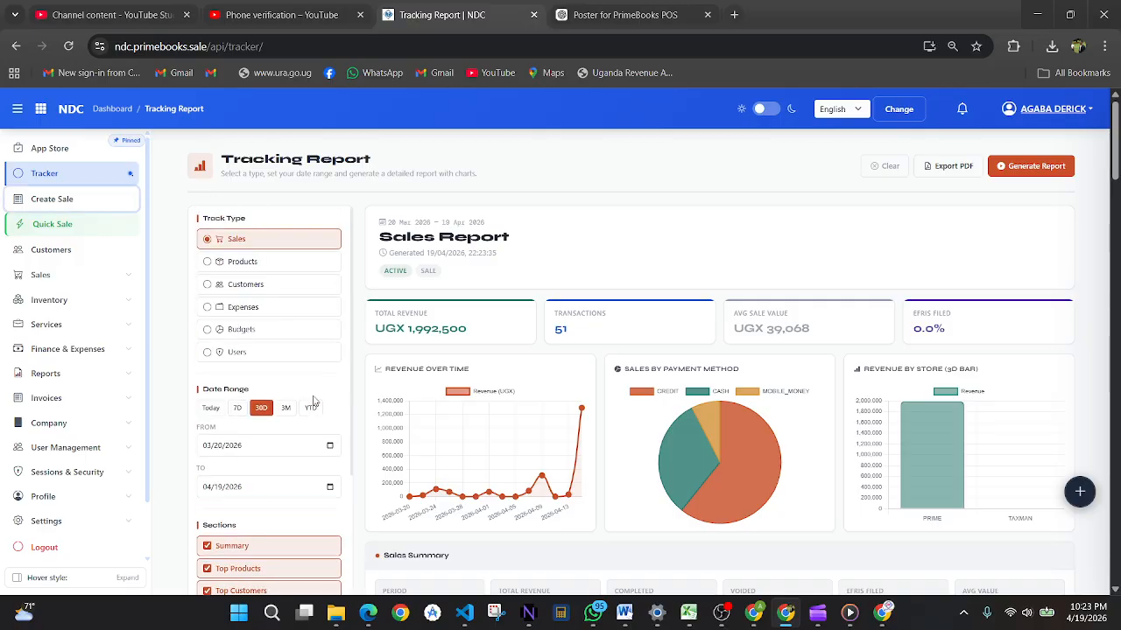
Start a new sale, look over the item catalogue and set the document type to Invoice.
click(54, 199)
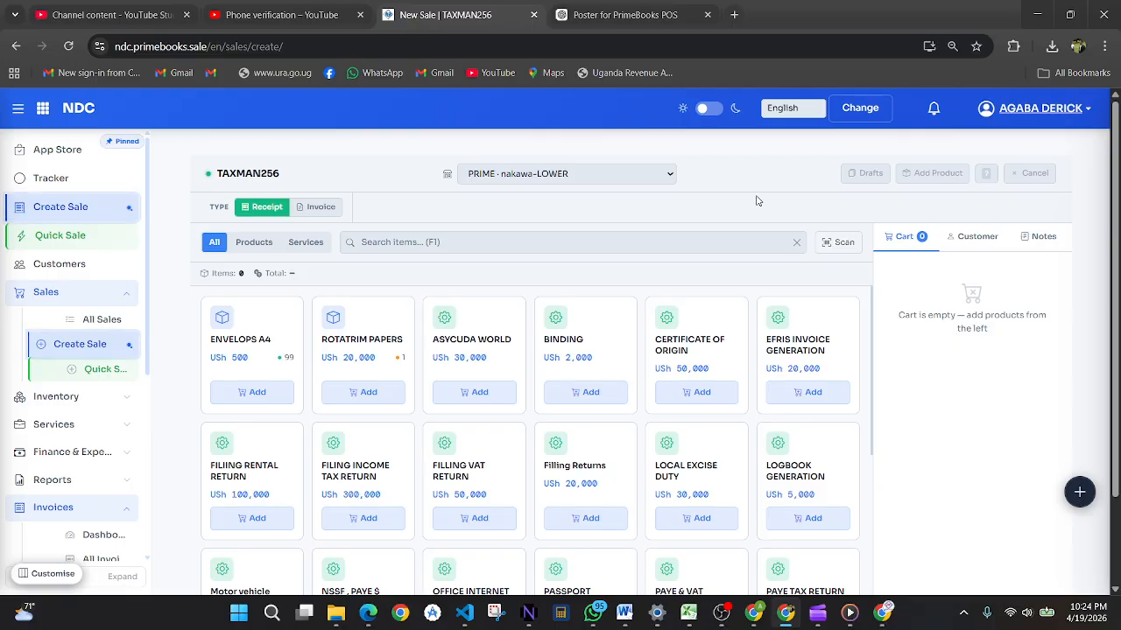
scroll(757, 202, down, 2)
scroll(757, 201, up, 2)
click(306, 214)
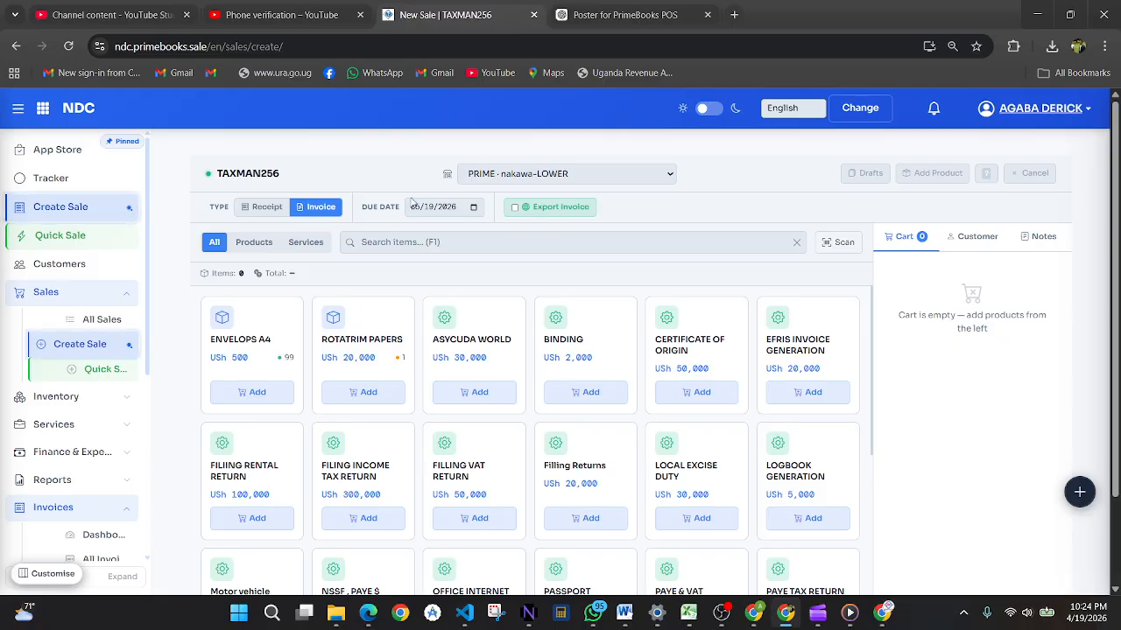
Set the sale's document type to Receipt and browse the item catalogue filtered by products and by services.
click(275, 210)
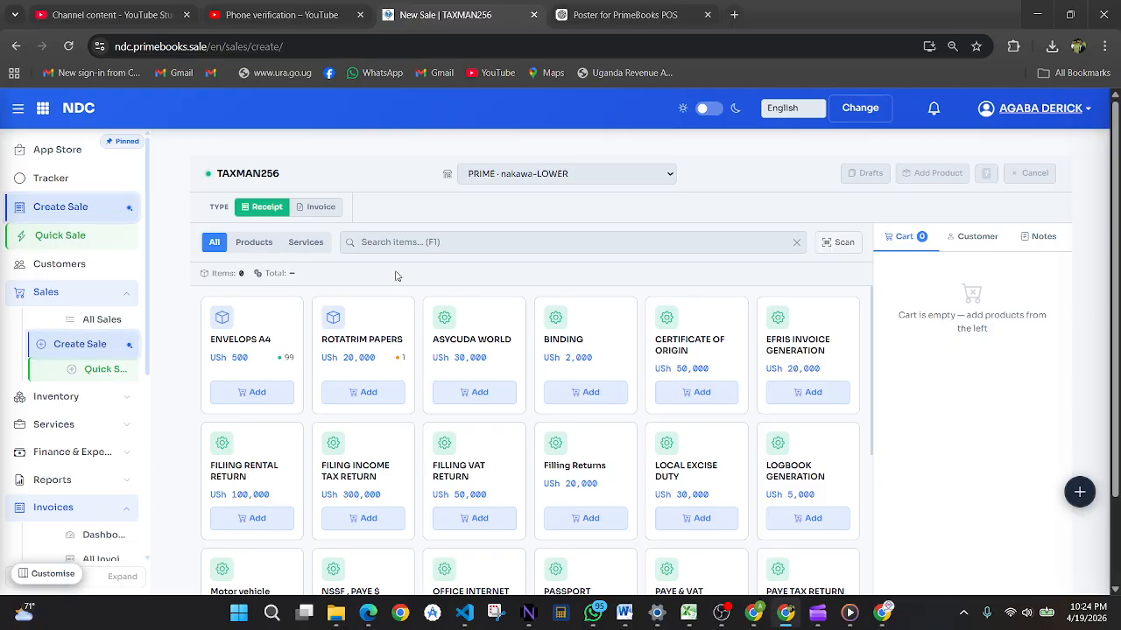
click(251, 244)
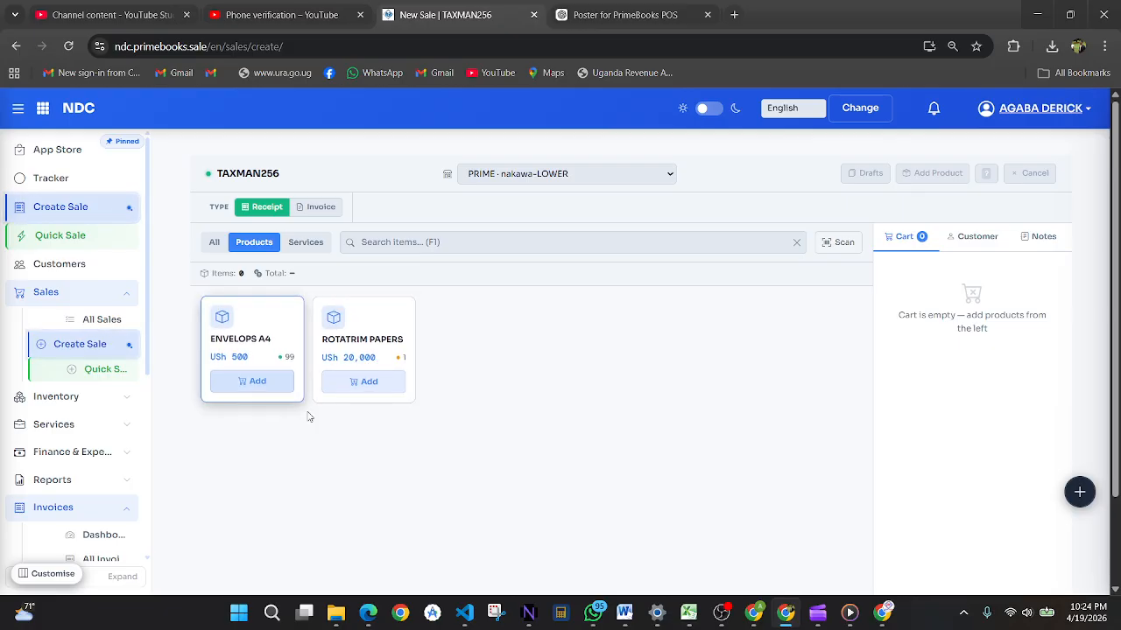
click(294, 245)
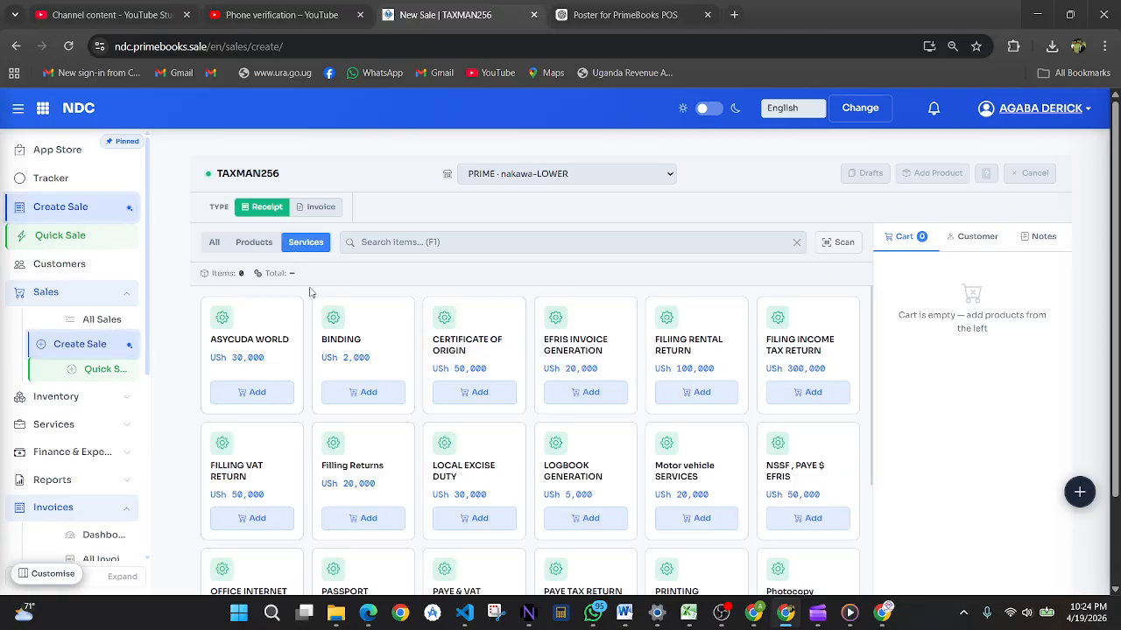
scroll(364, 391, down, 5)
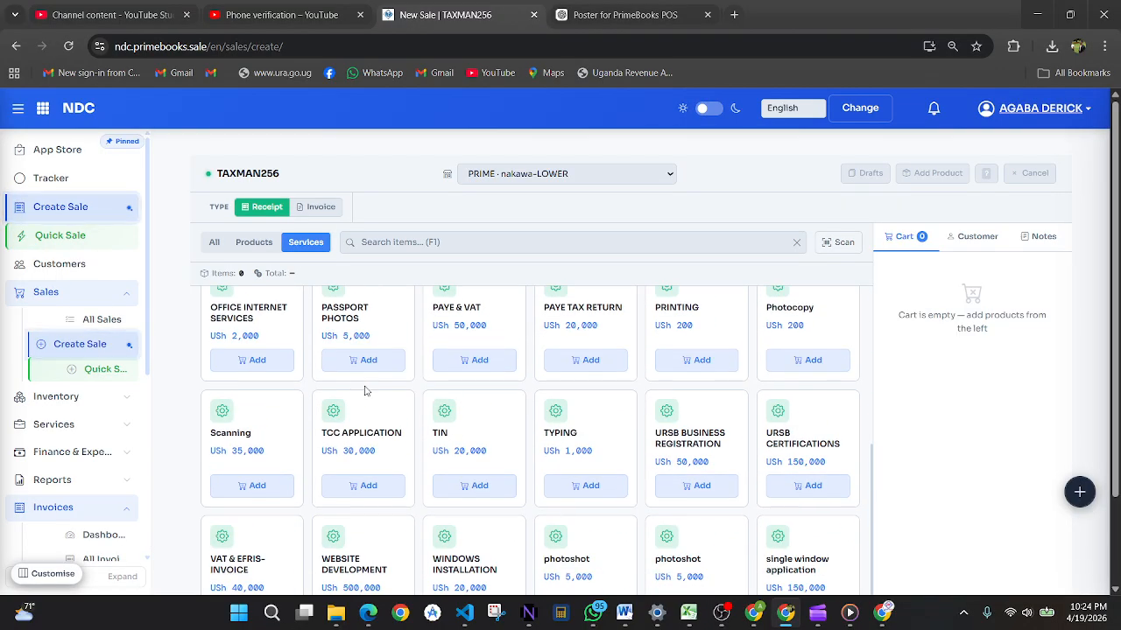
scroll(366, 391, up, 5)
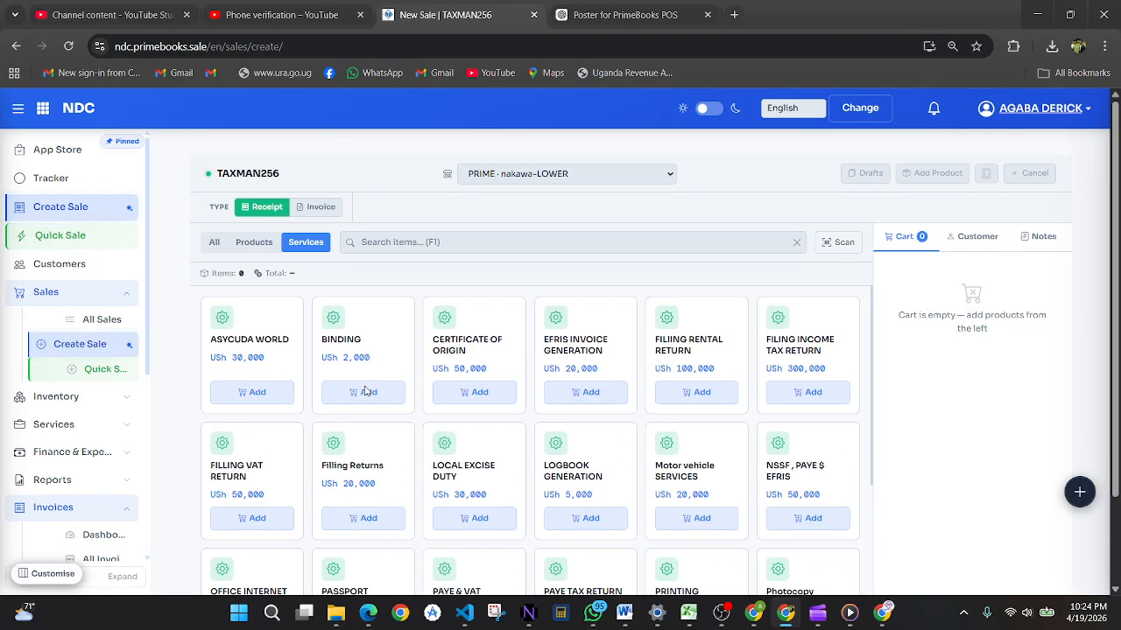
click(248, 240)
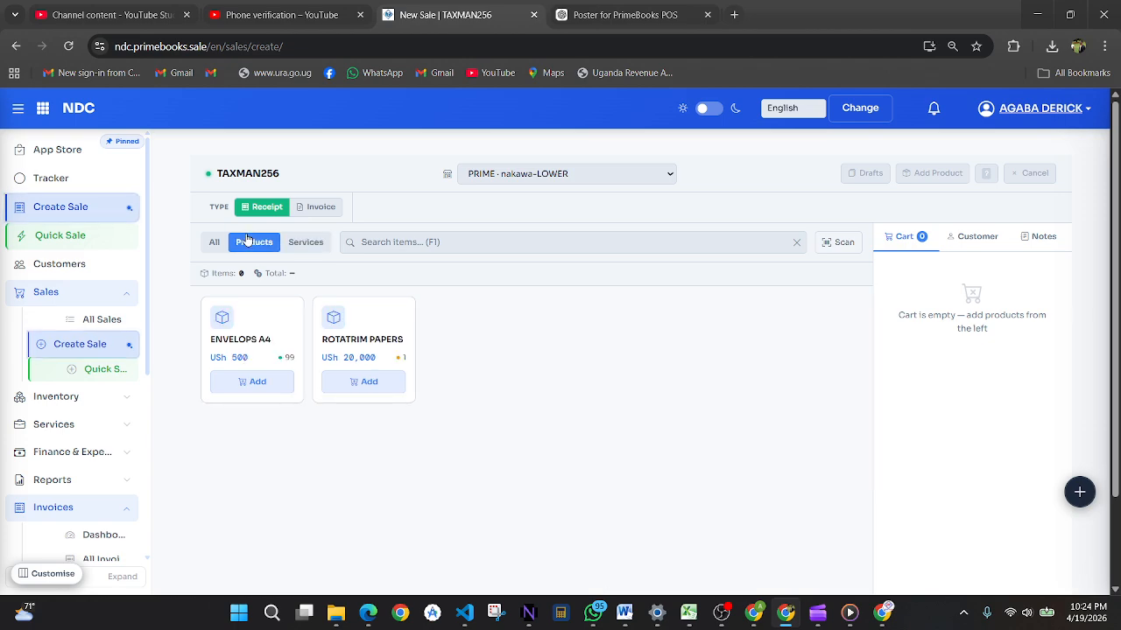
Search the product catalogue for "tin" and widen the filter to all items.
click(394, 243)
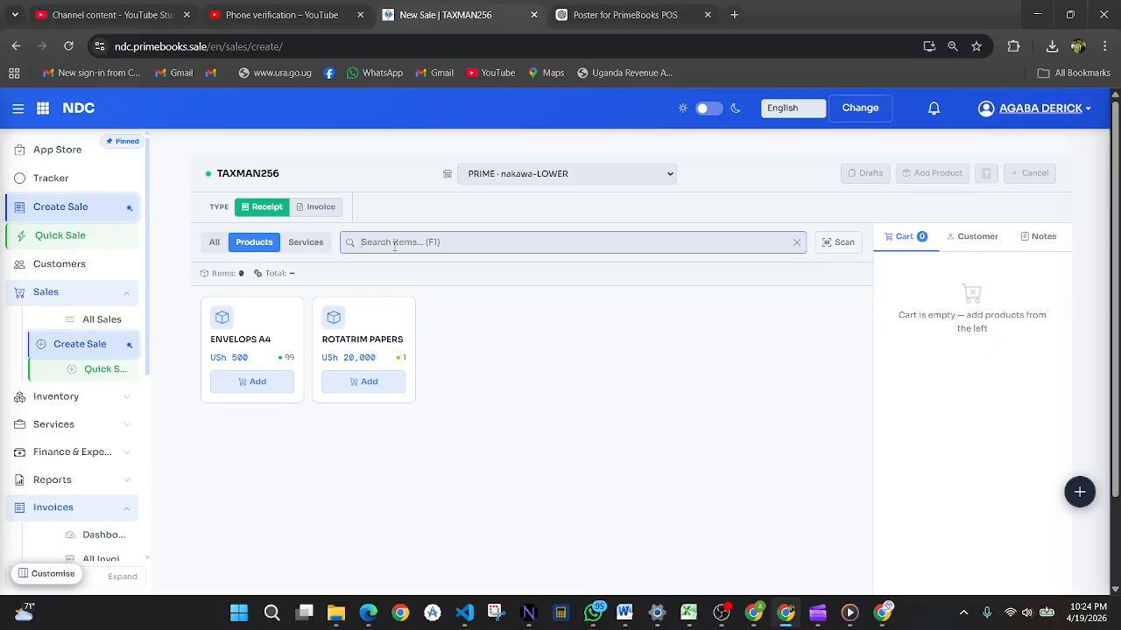
text(tin)
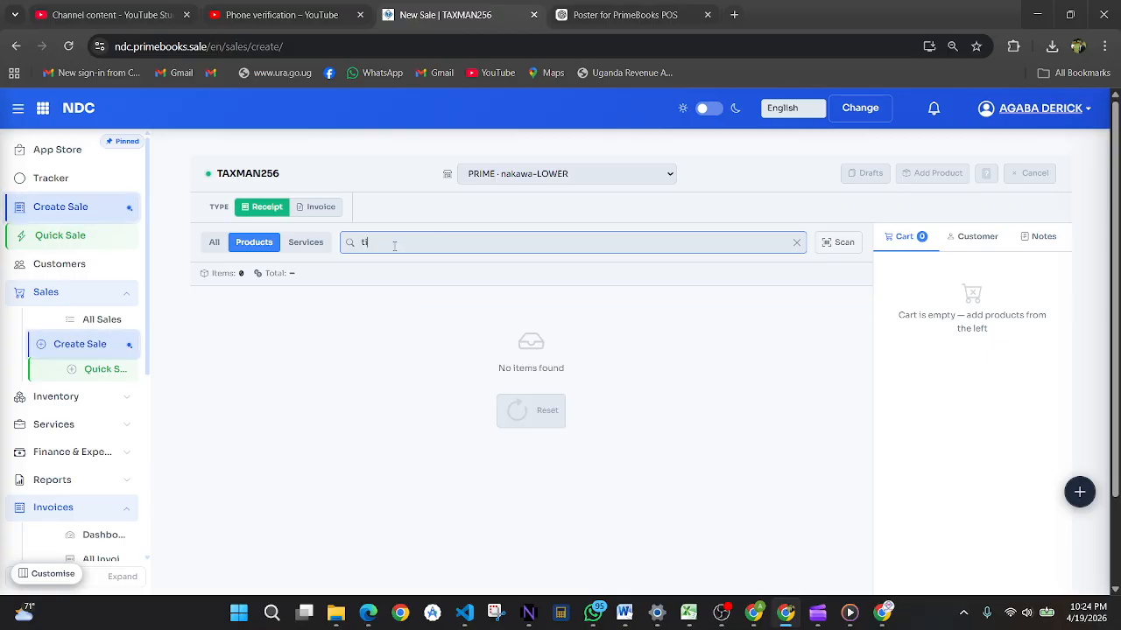
click(219, 244)
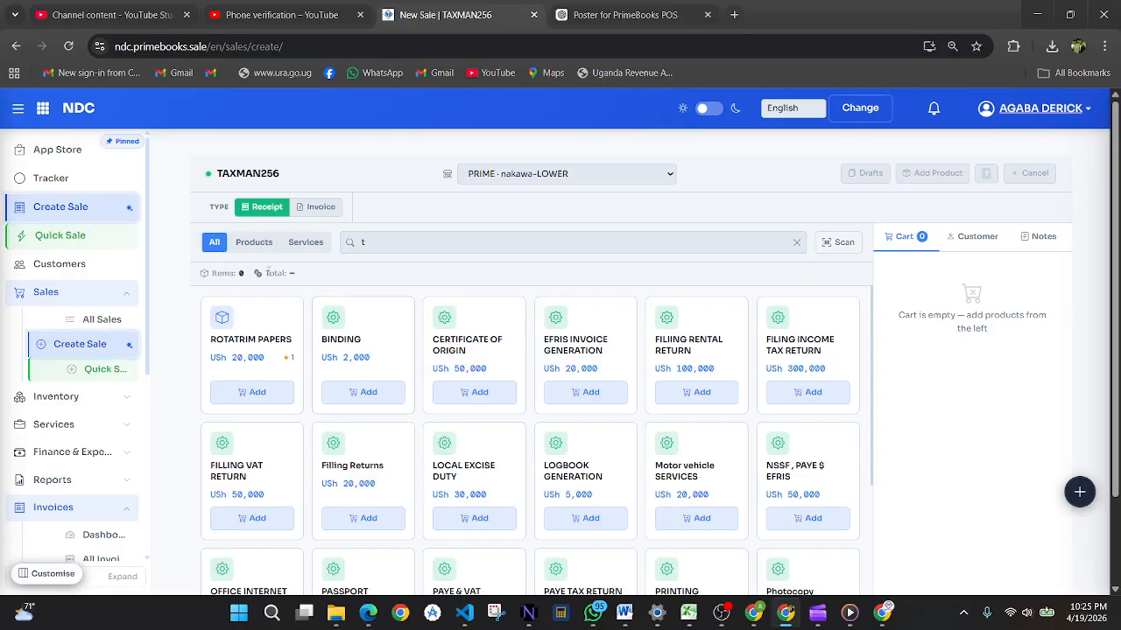
click(378, 246)
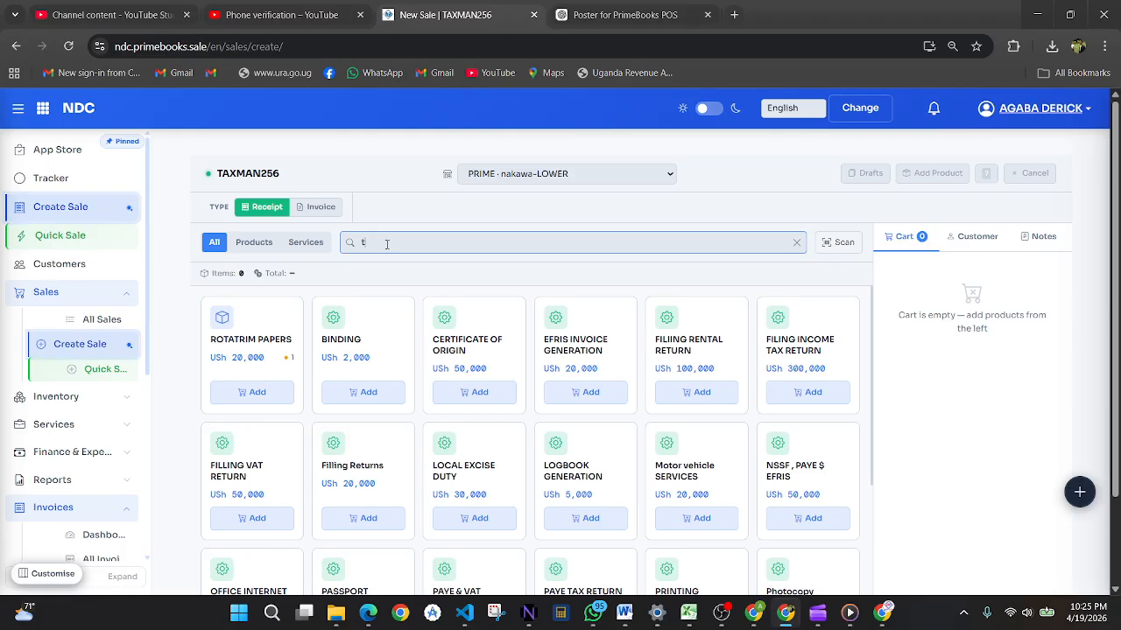
Start a new product in the inventory, name it INS and generate its SKU.
click(923, 180)
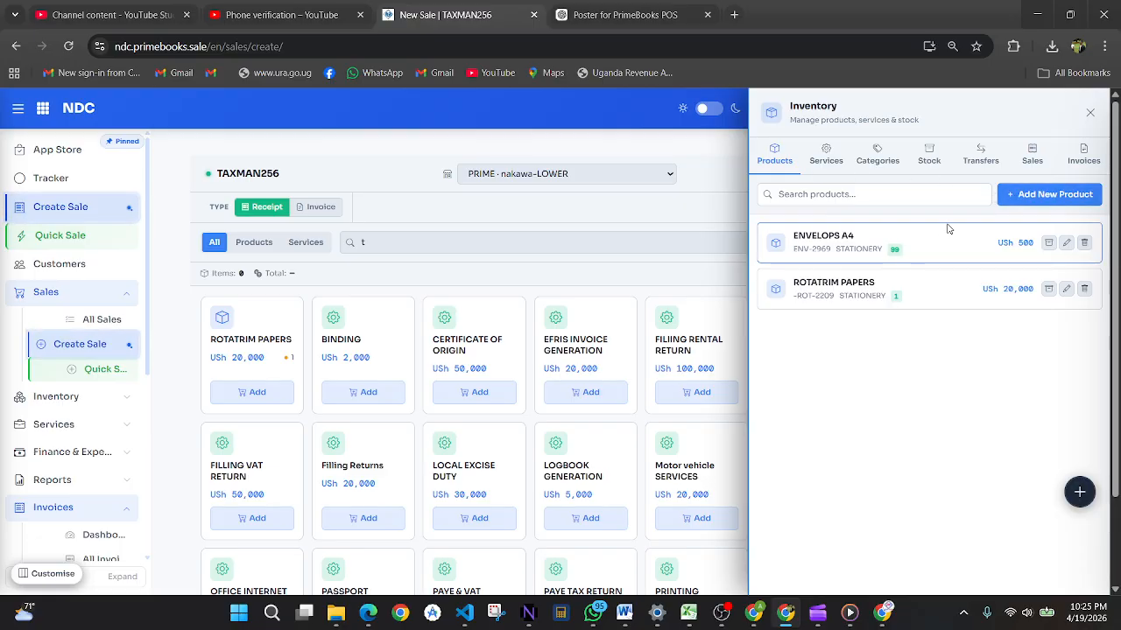
click(1019, 204)
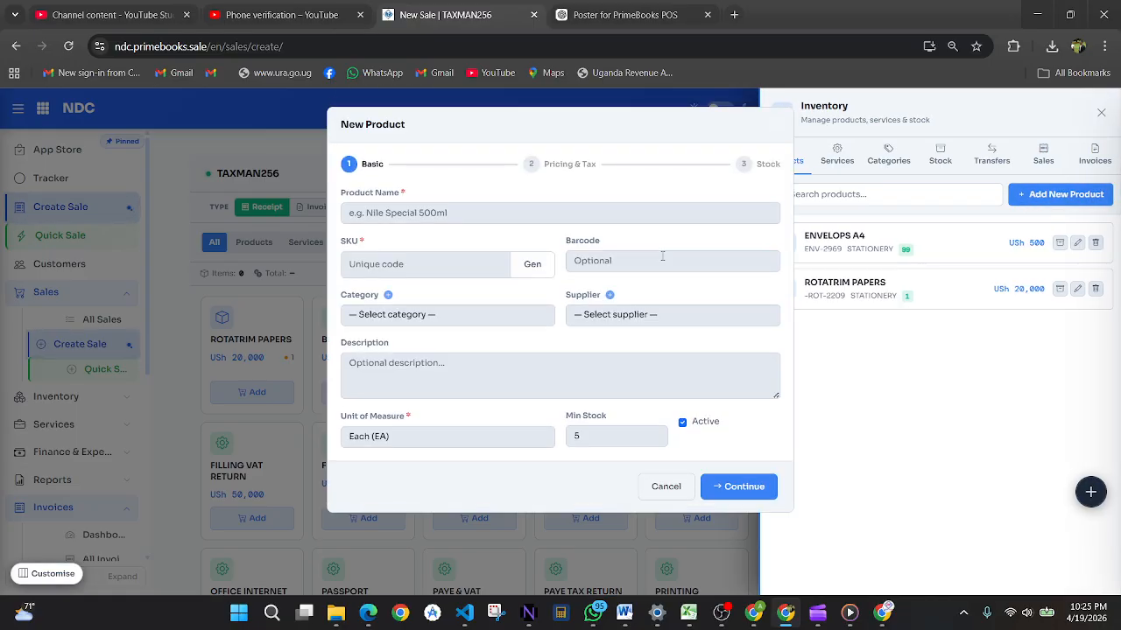
click(483, 214)
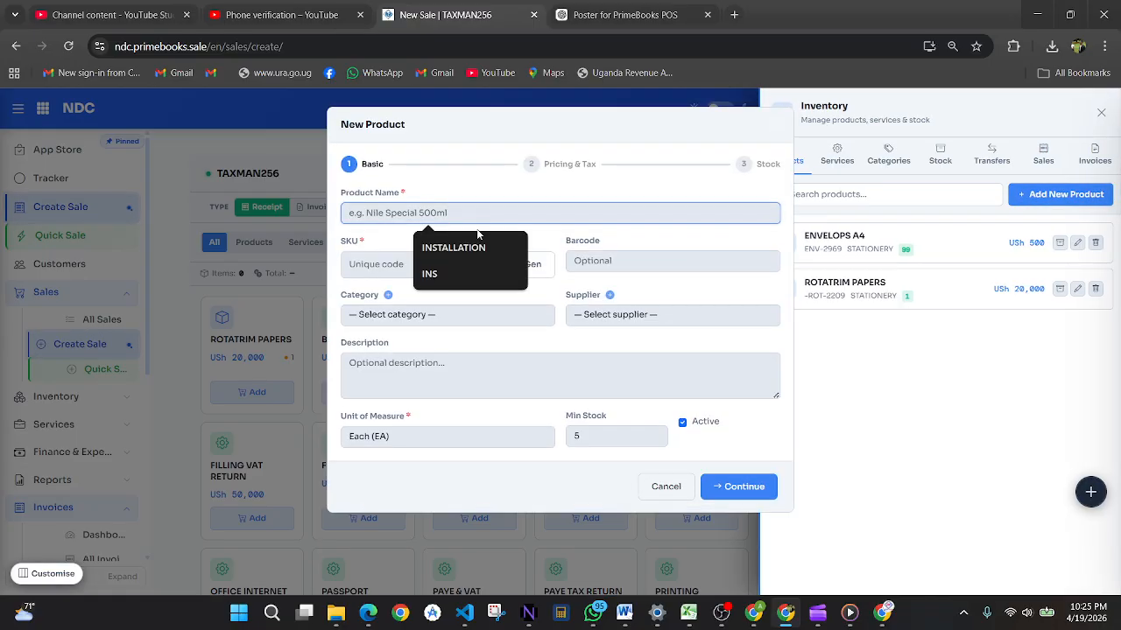
click(457, 271)
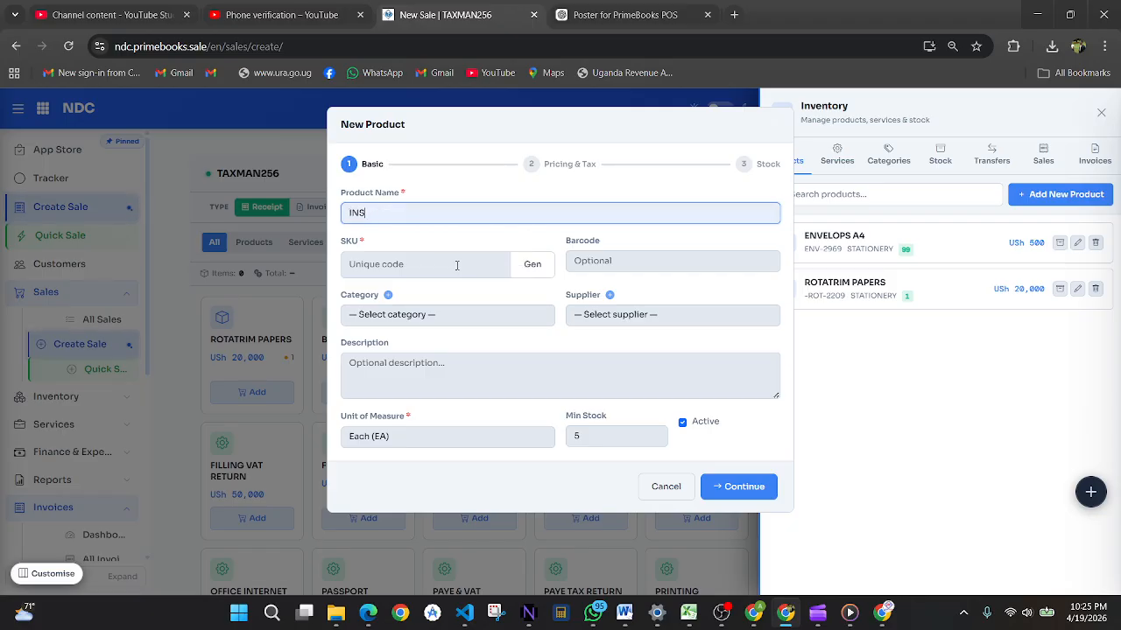
click(442, 266)
click(520, 266)
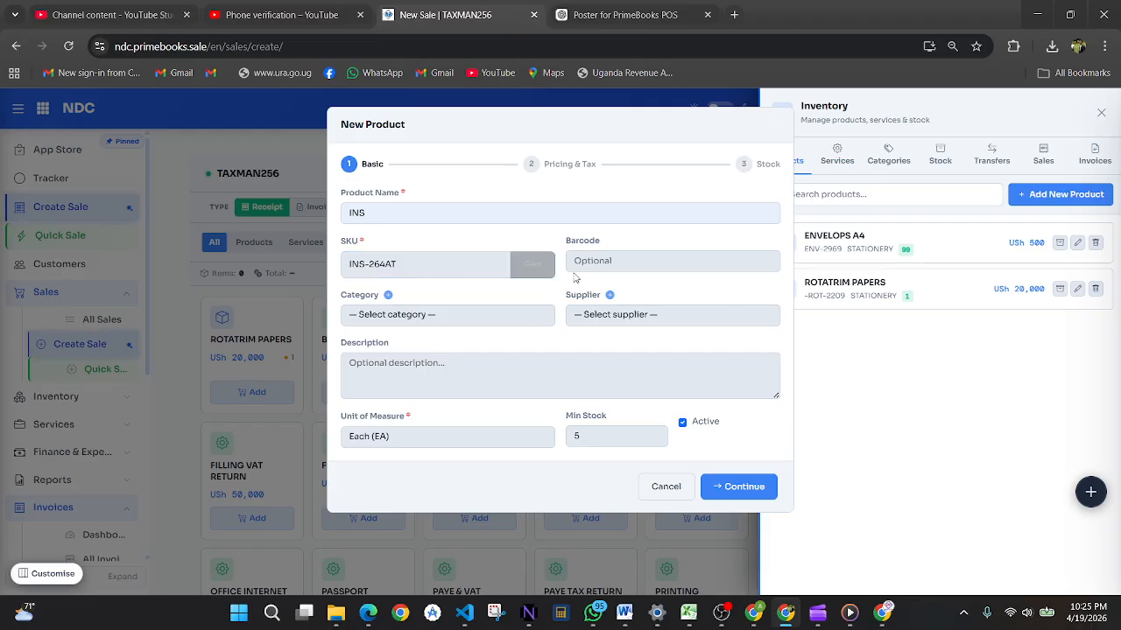
Leave the new product's barcode empty and set its category to COMPUTER.
click(605, 267)
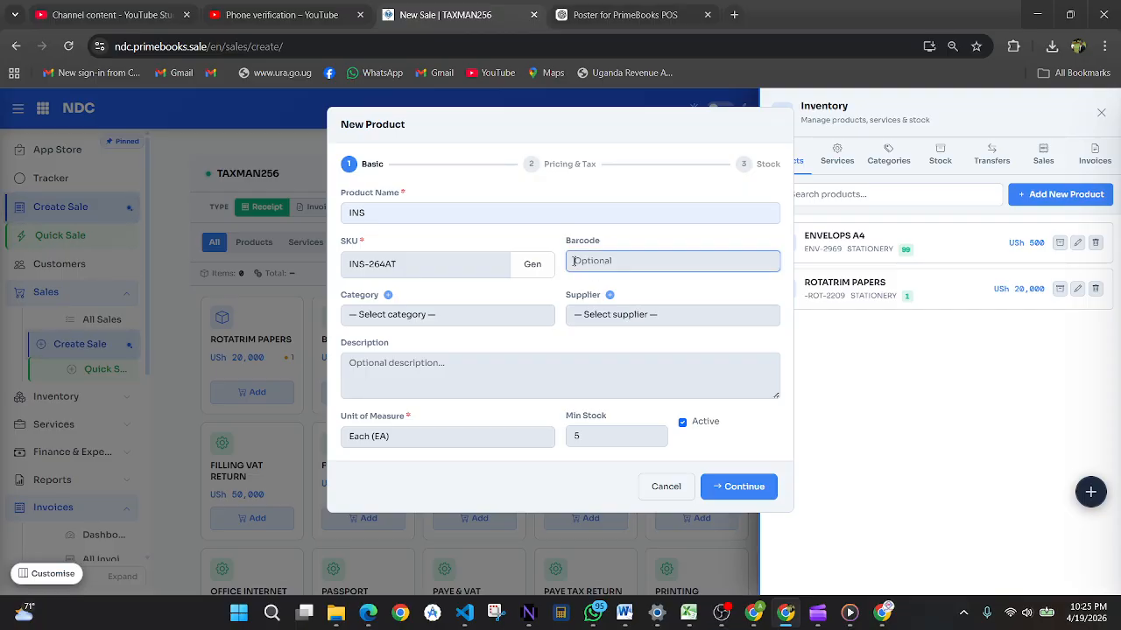
click(487, 312)
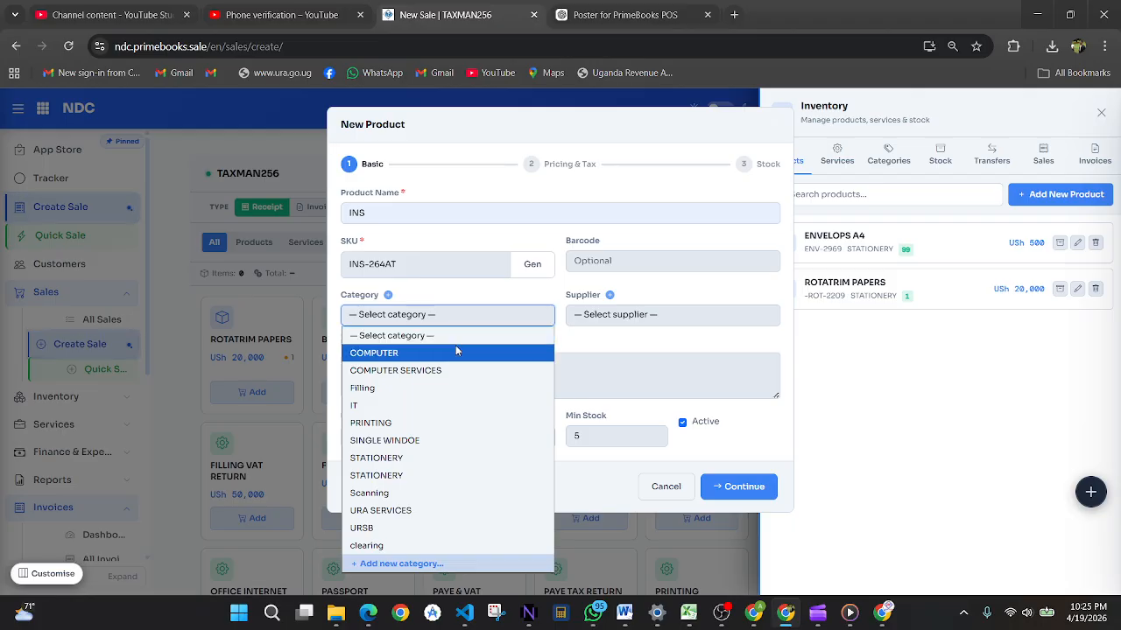
click(455, 354)
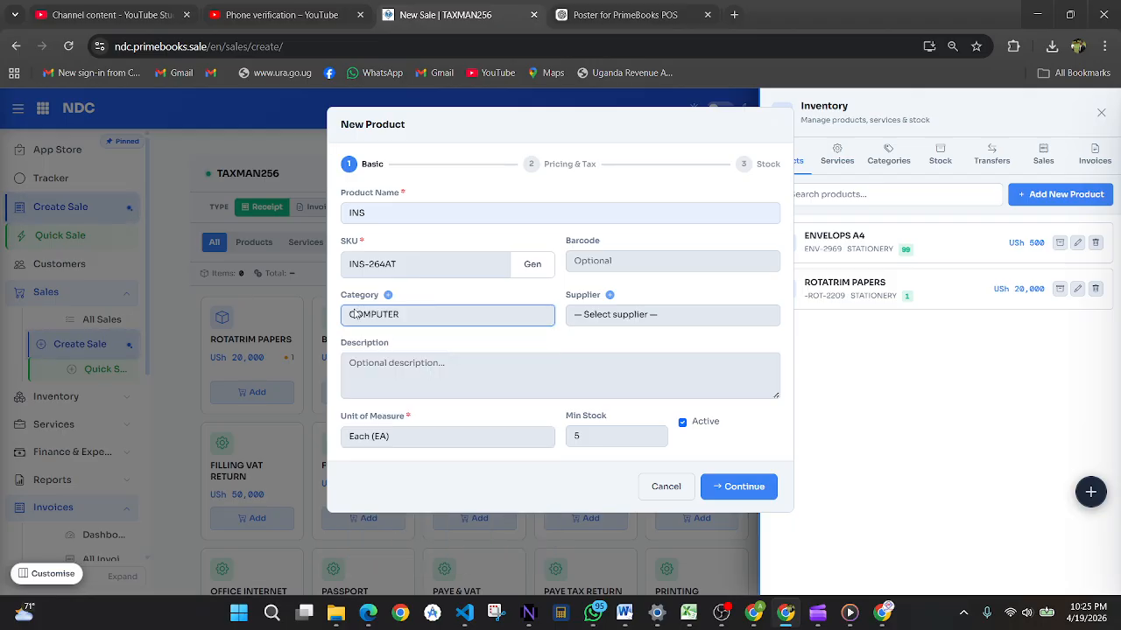
Open the new supplier form for the product, and discard both the supplier entry and the new product.
click(578, 315)
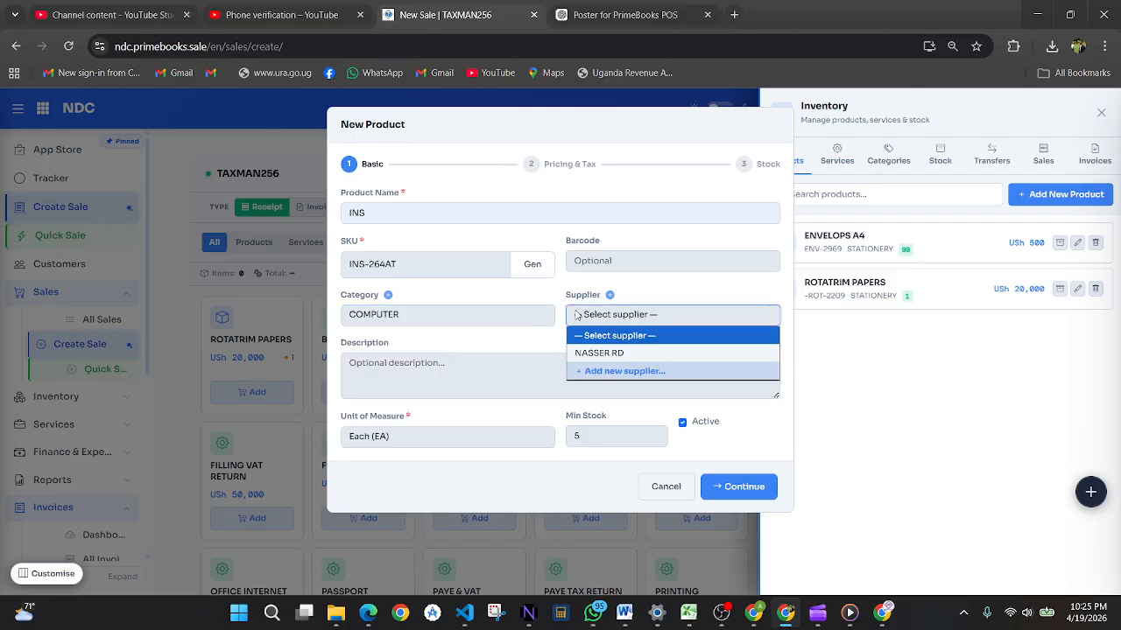
click(604, 371)
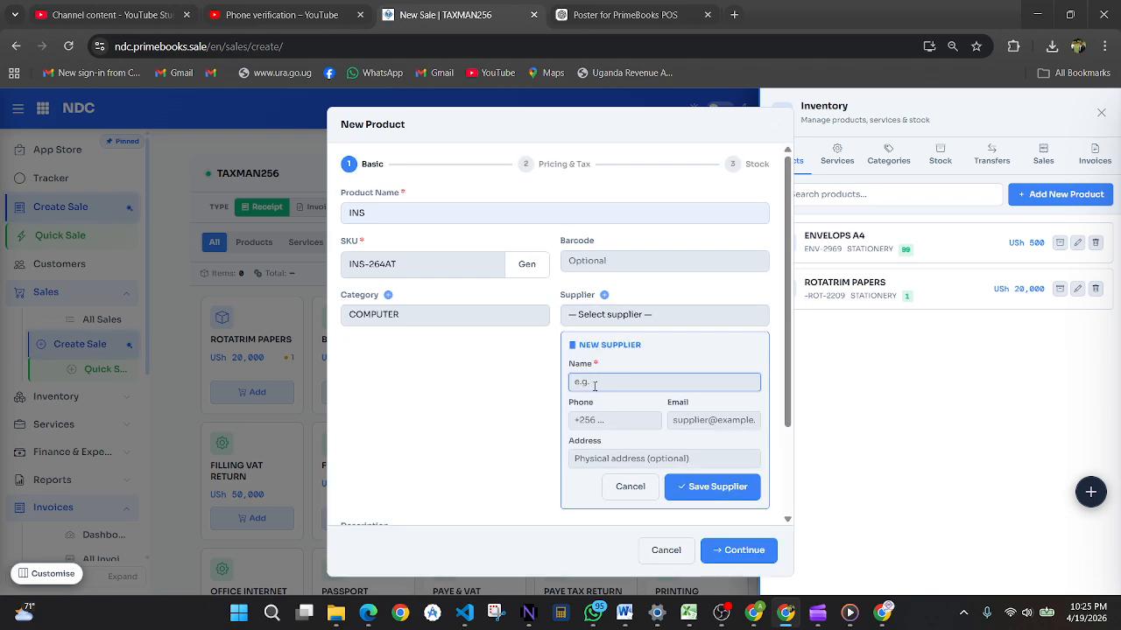
click(630, 488)
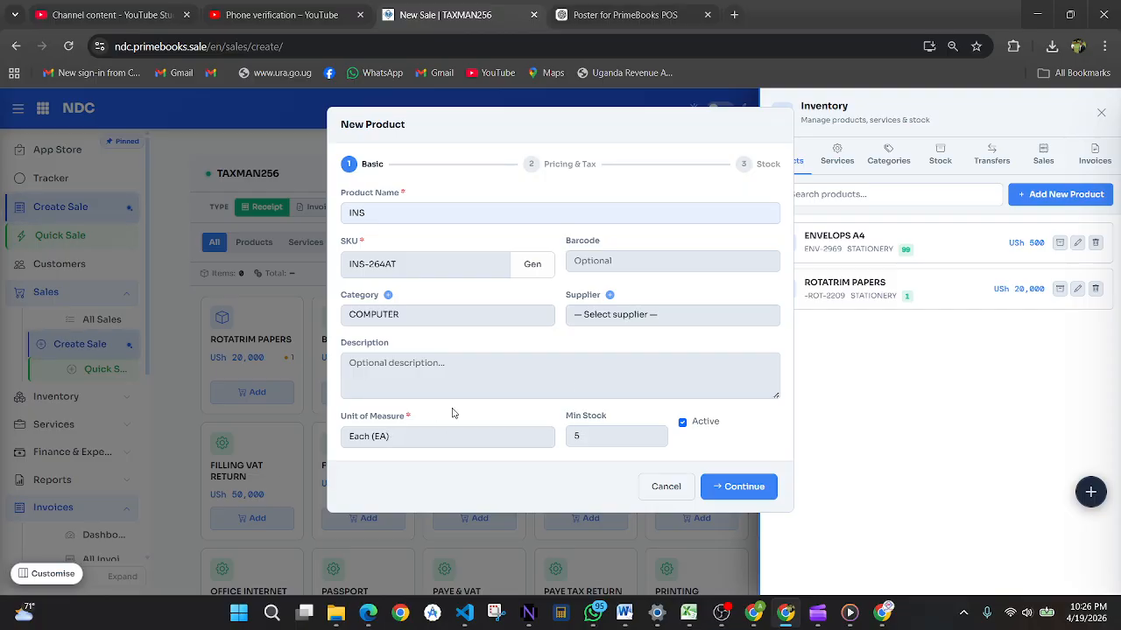
click(672, 486)
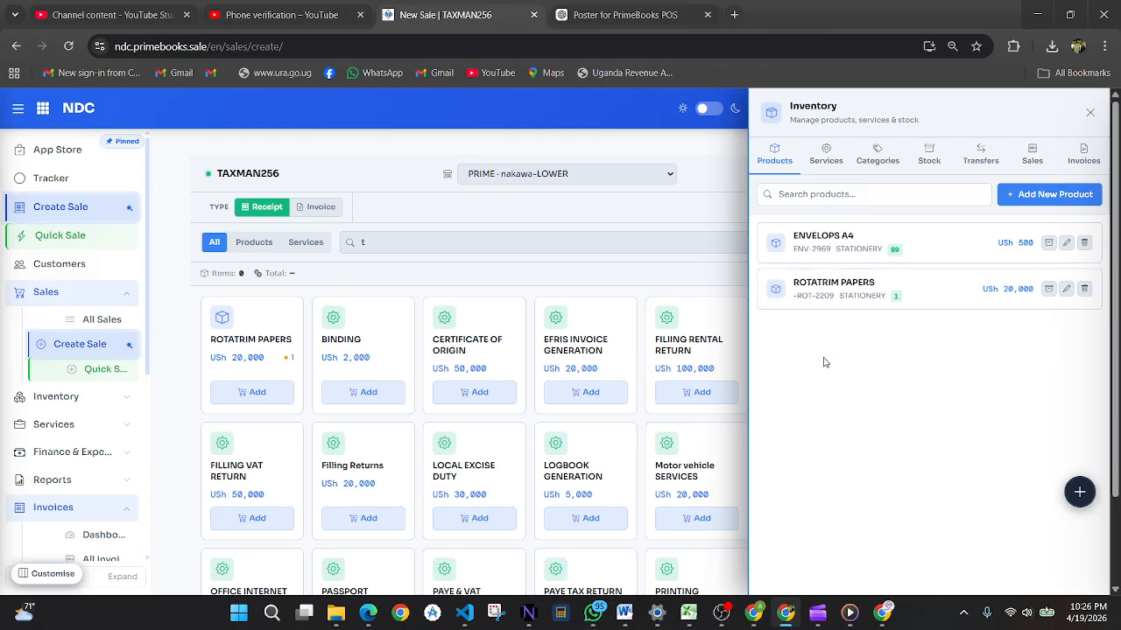
Show the inventory's services, start a new service and generate its code.
click(825, 158)
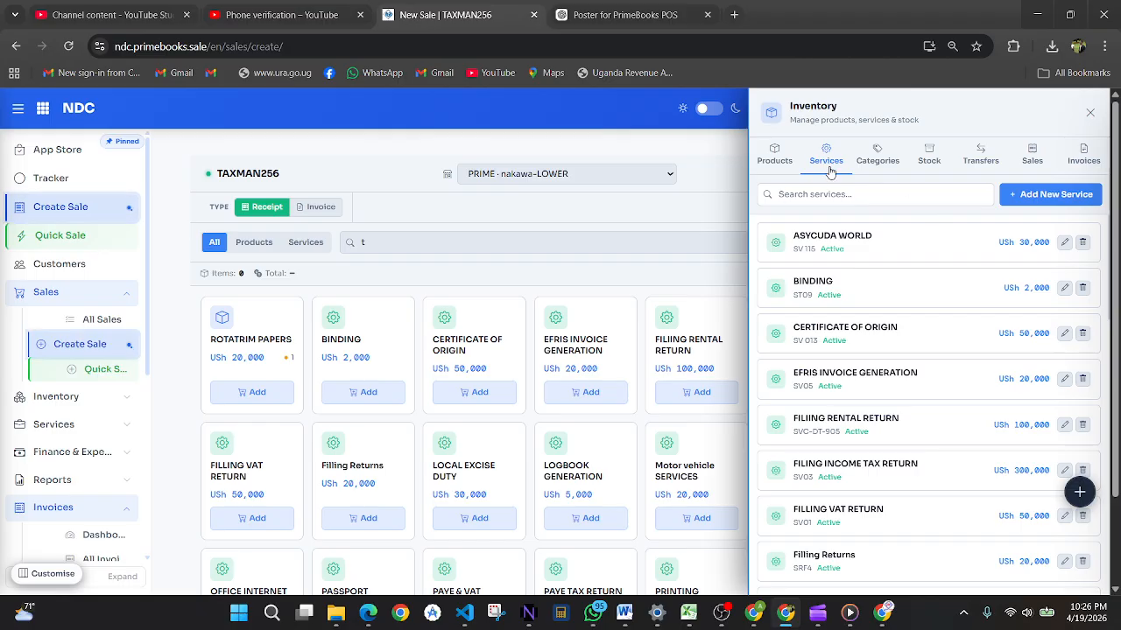
click(1028, 196)
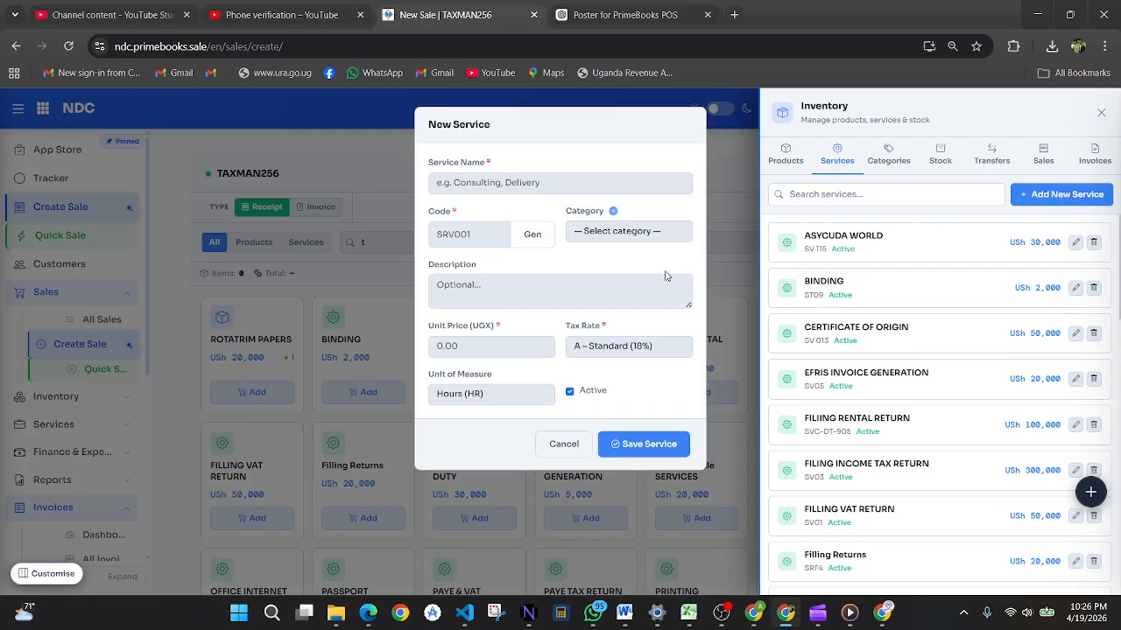
click(506, 180)
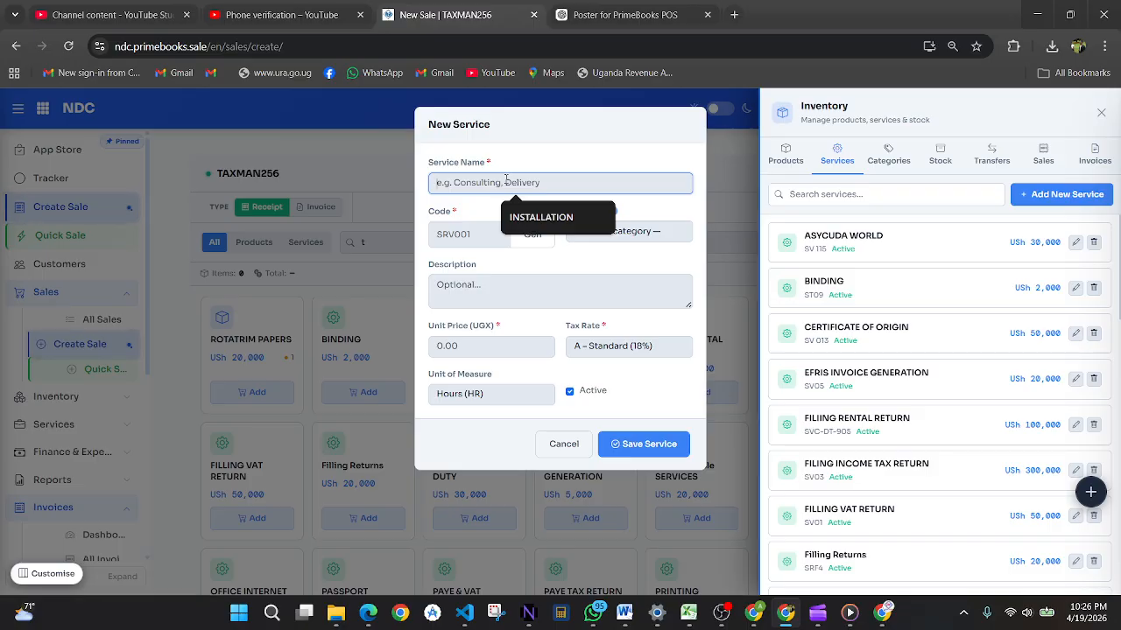
click(479, 238)
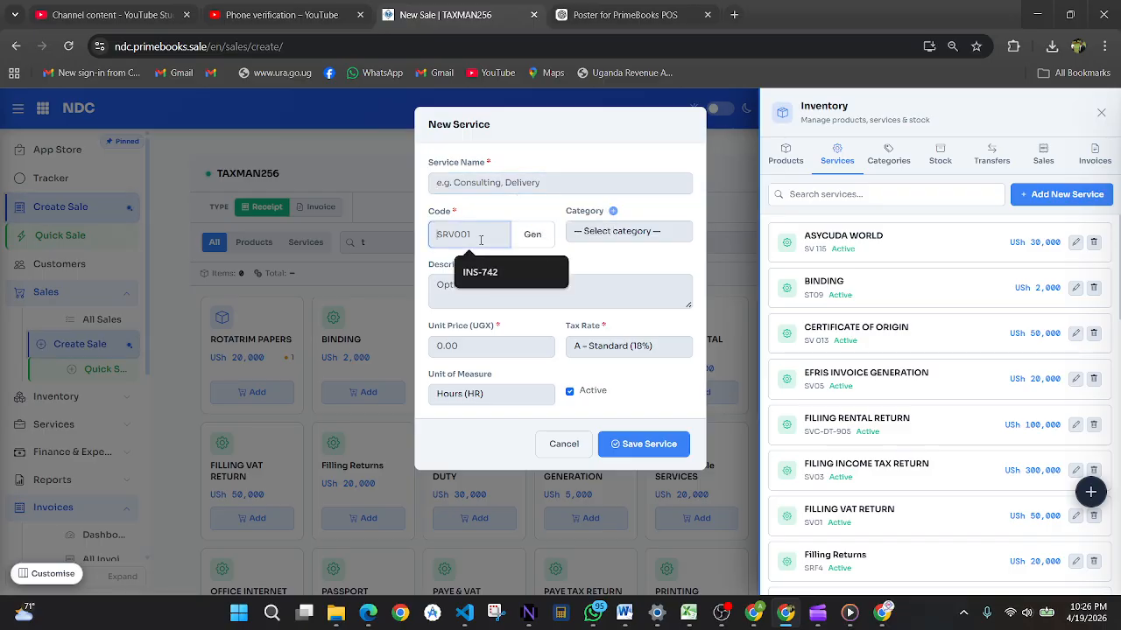
click(526, 237)
Review the new service's category, unit price and tax rate options, keeping the tax rate at A – Standard (18%).
click(596, 236)
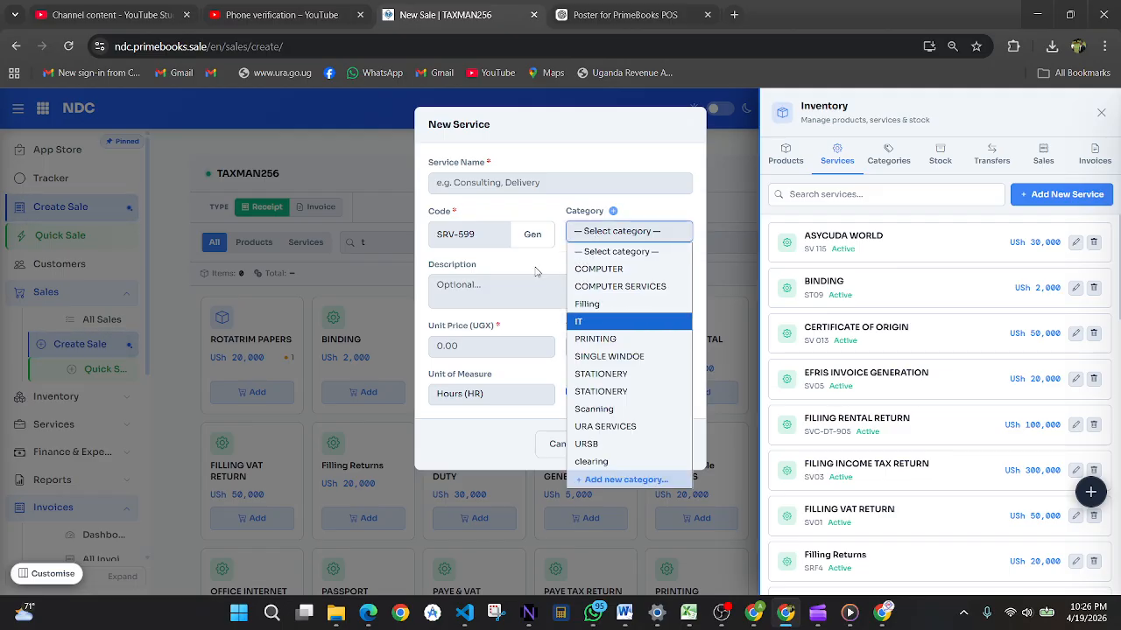
click(554, 213)
click(501, 345)
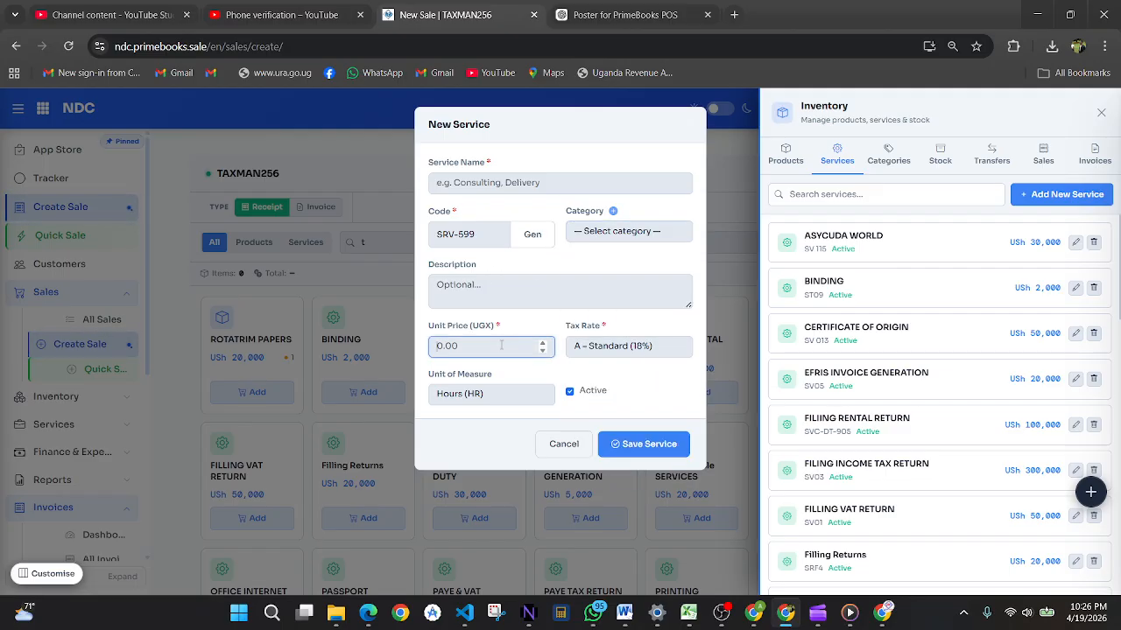
click(604, 352)
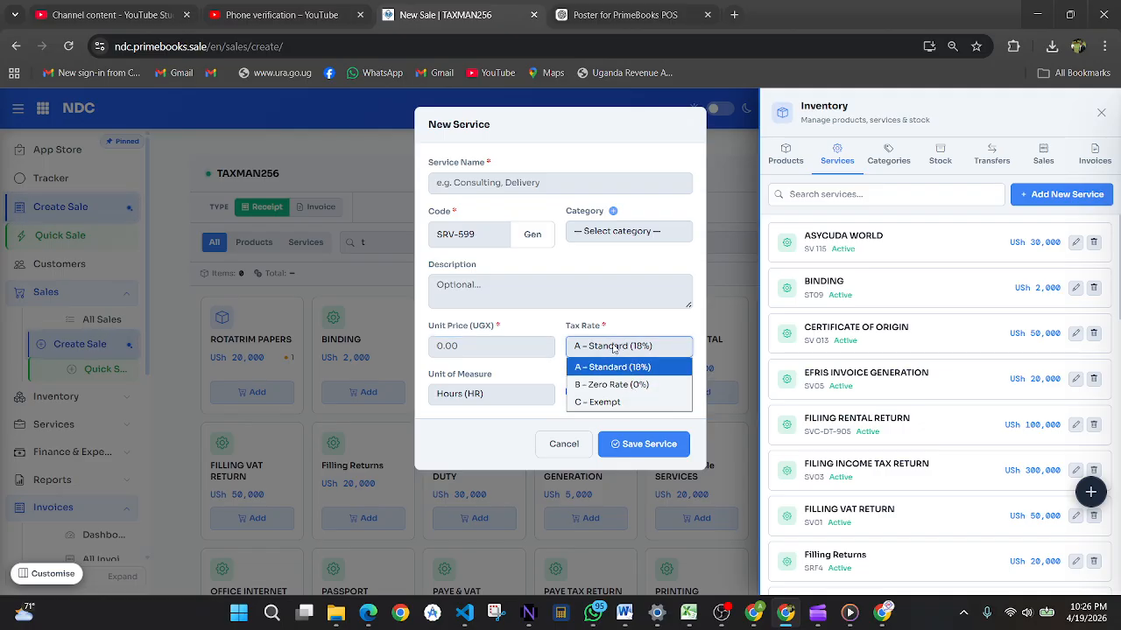
click(612, 370)
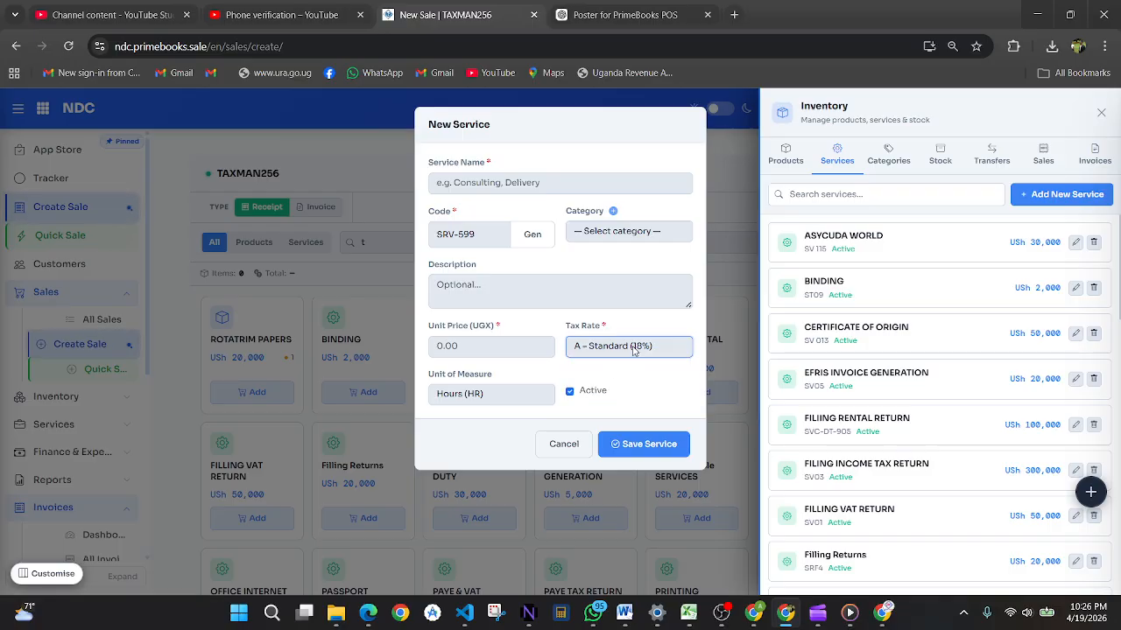
click(634, 350)
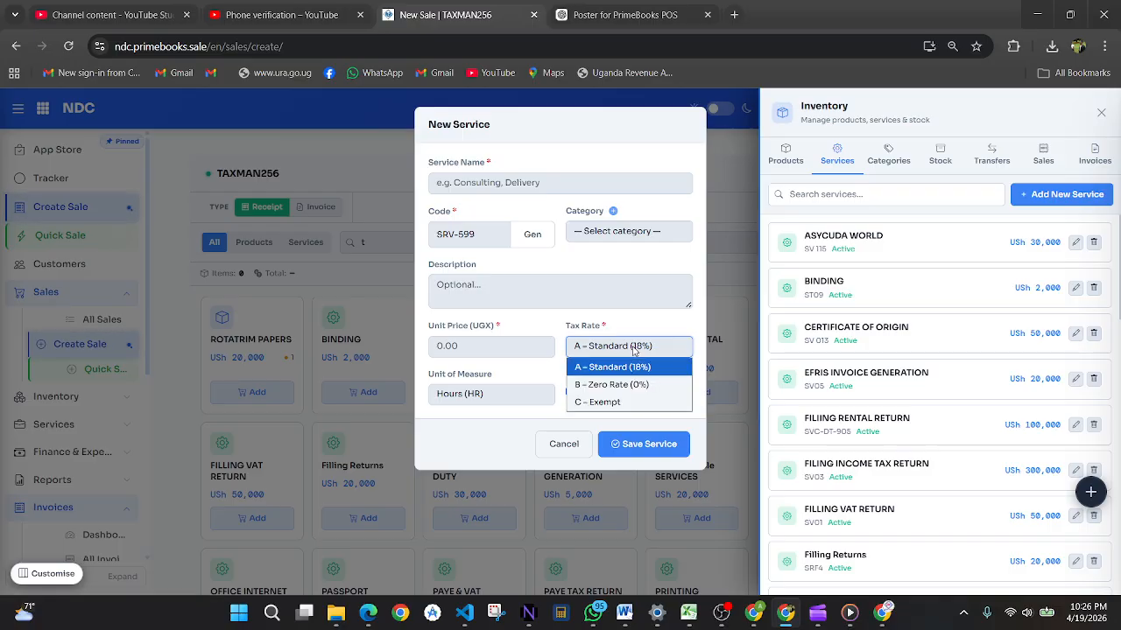
click(519, 419)
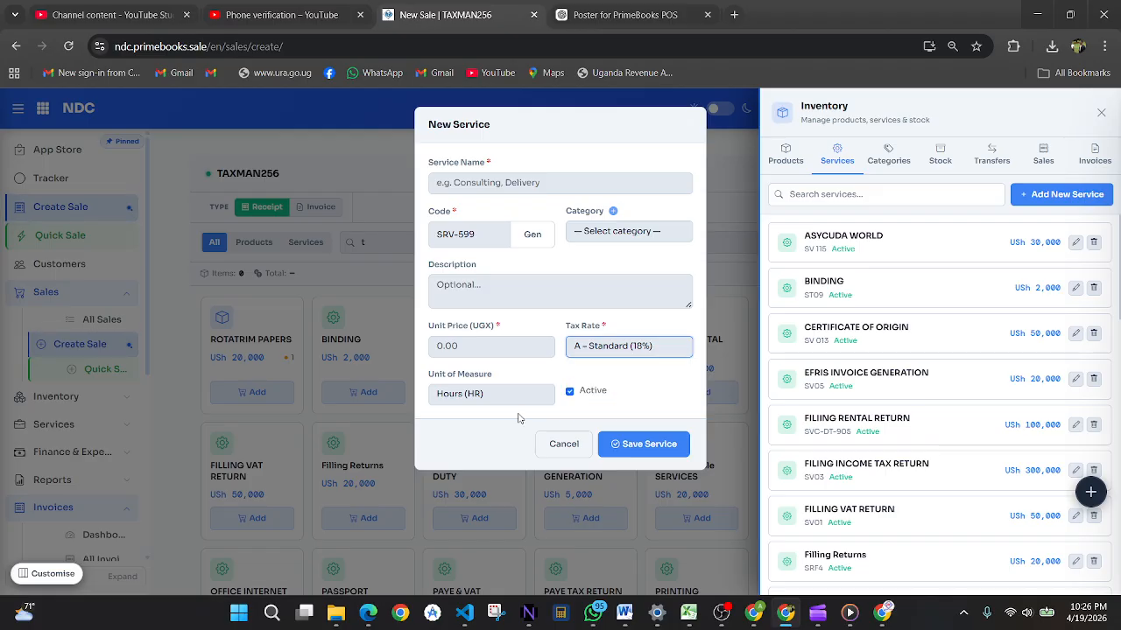
Set the new service's unit of measure to Session and discard the service without saving.
click(478, 396)
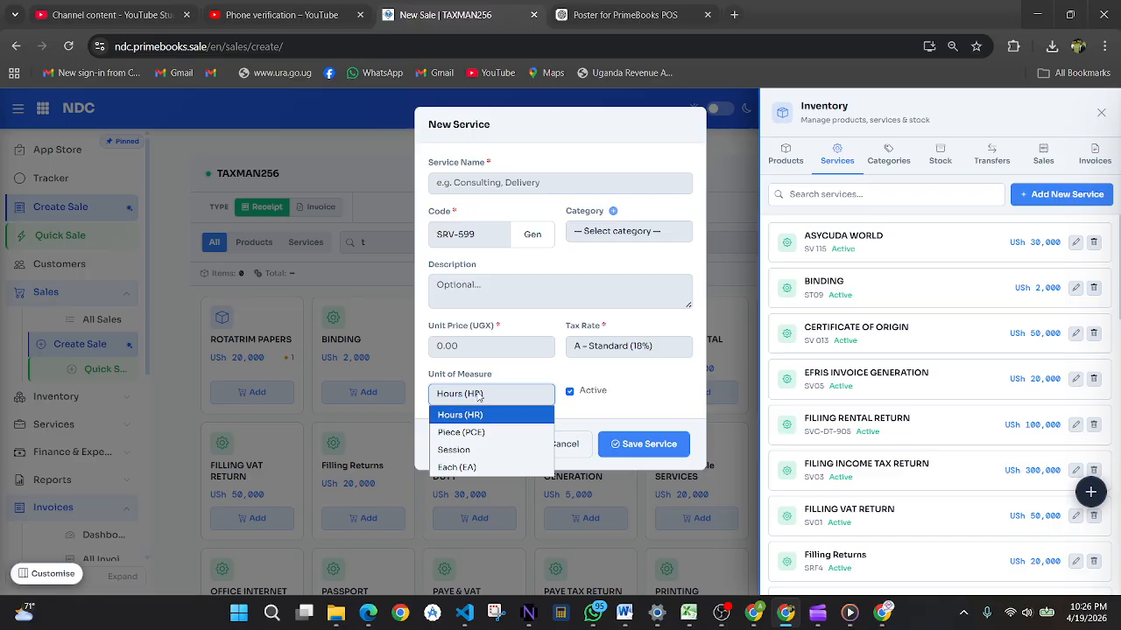
click(470, 450)
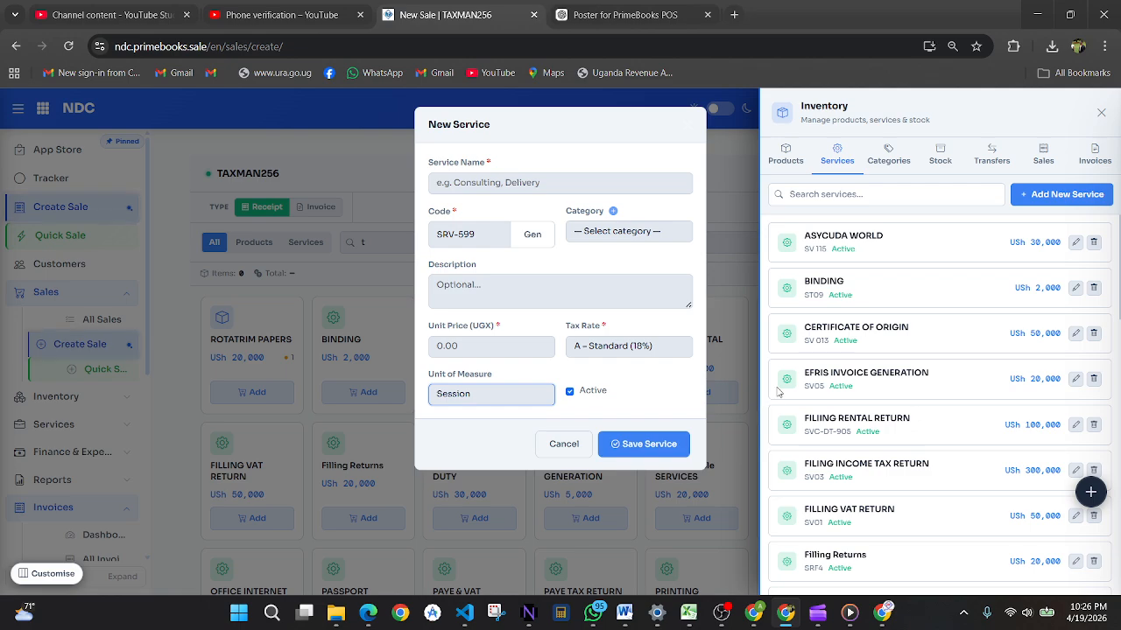
click(577, 443)
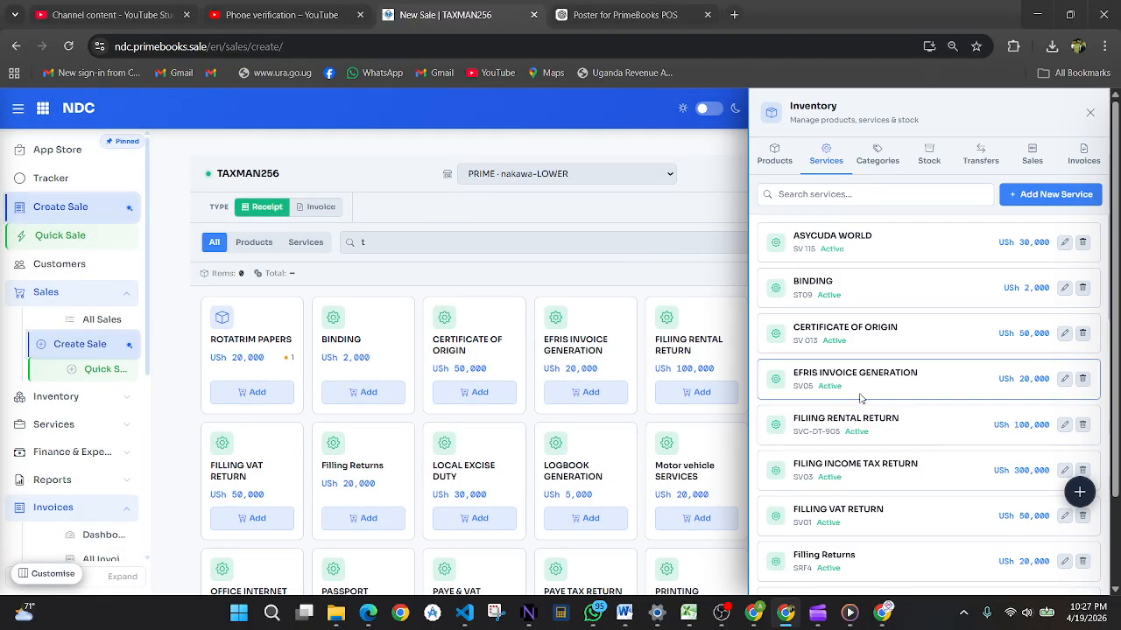
Look through the inventory's services and categories, and bring up its stock list.
scroll(860, 396, down, 10)
scroll(860, 398, up, 10)
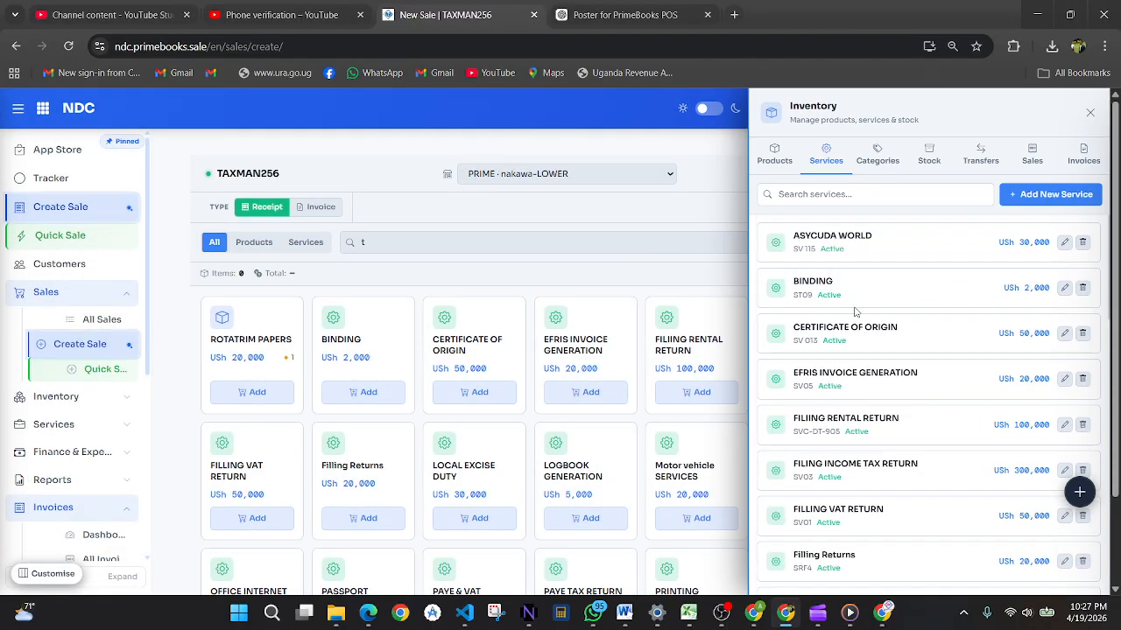
click(877, 158)
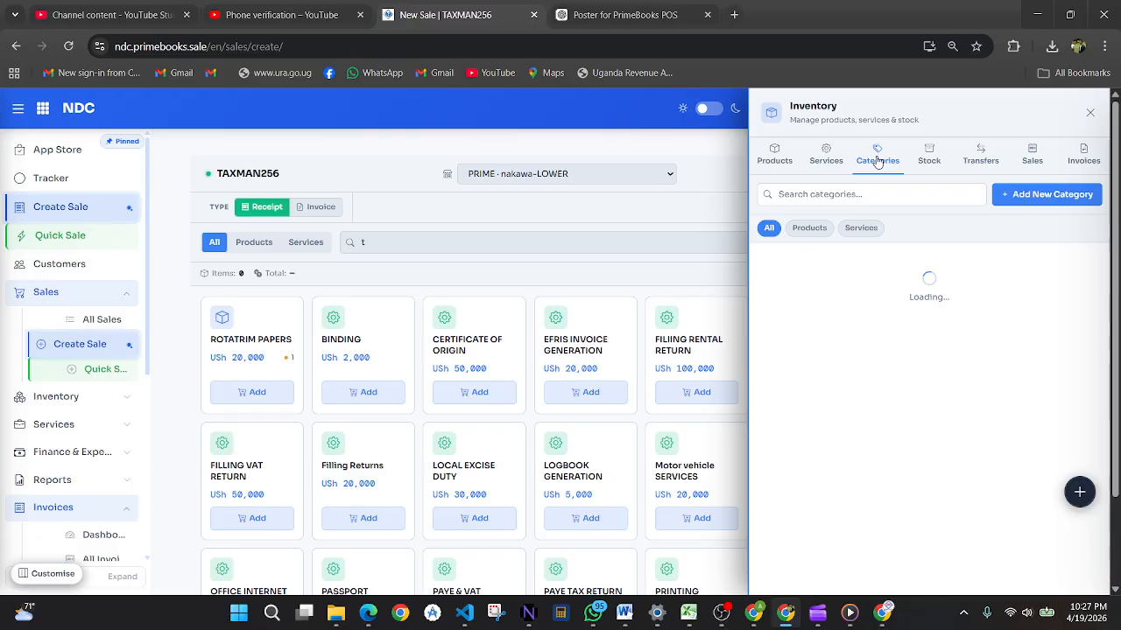
scroll(870, 430, down, 2)
scroll(870, 429, up, 2)
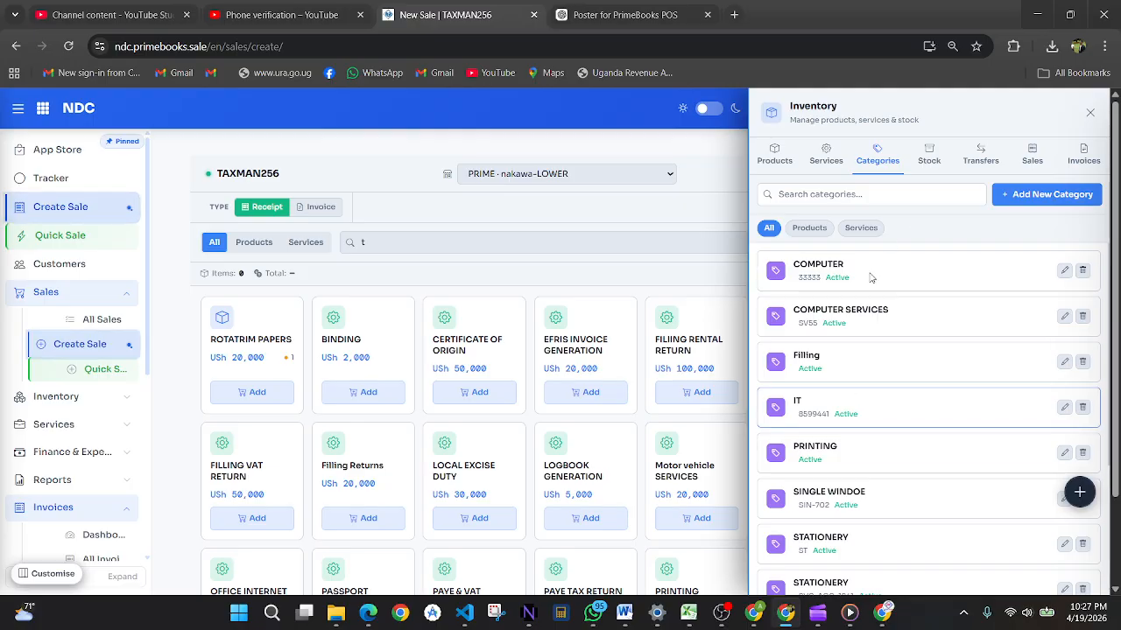
click(926, 157)
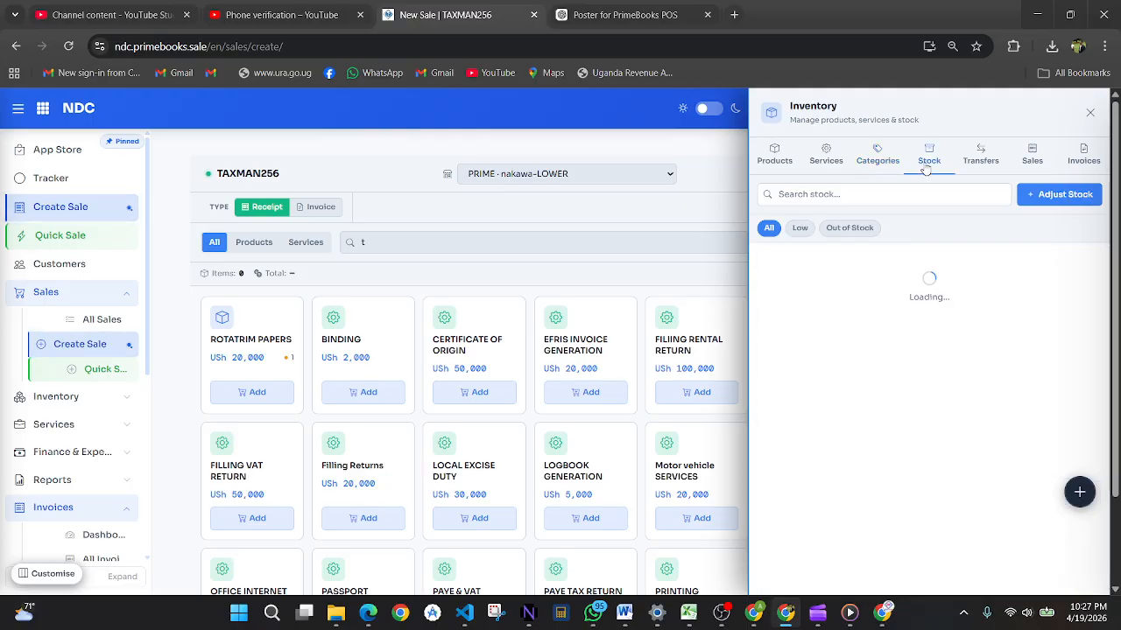
Start a new stock transfer from the inventory's transfers, review the From Store and To Store options, and discard it.
click(988, 155)
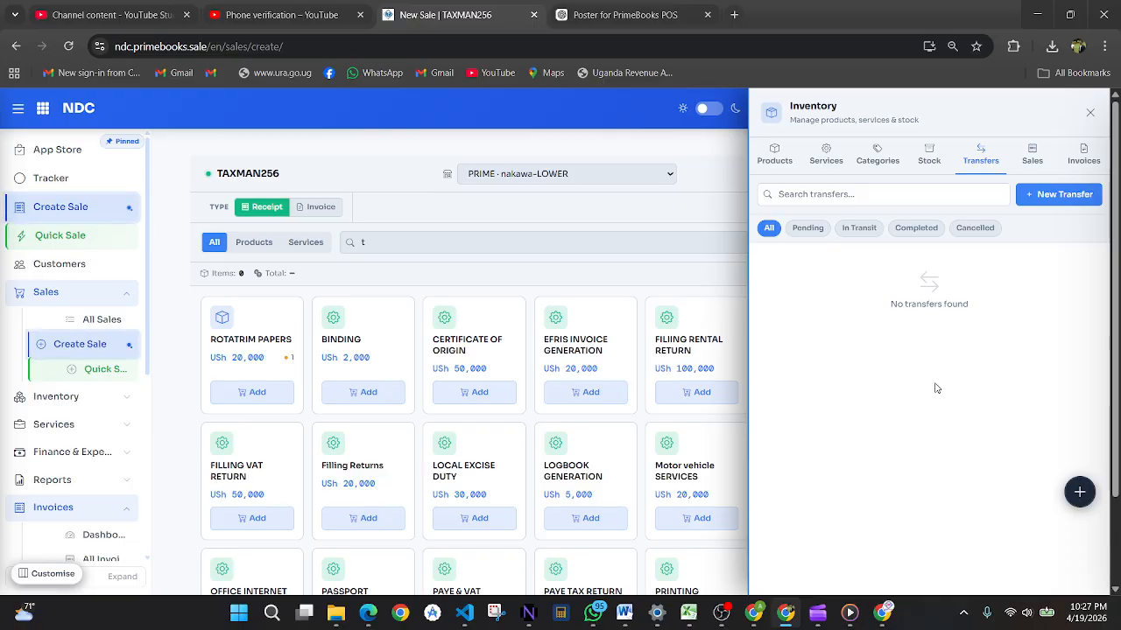
click(1056, 194)
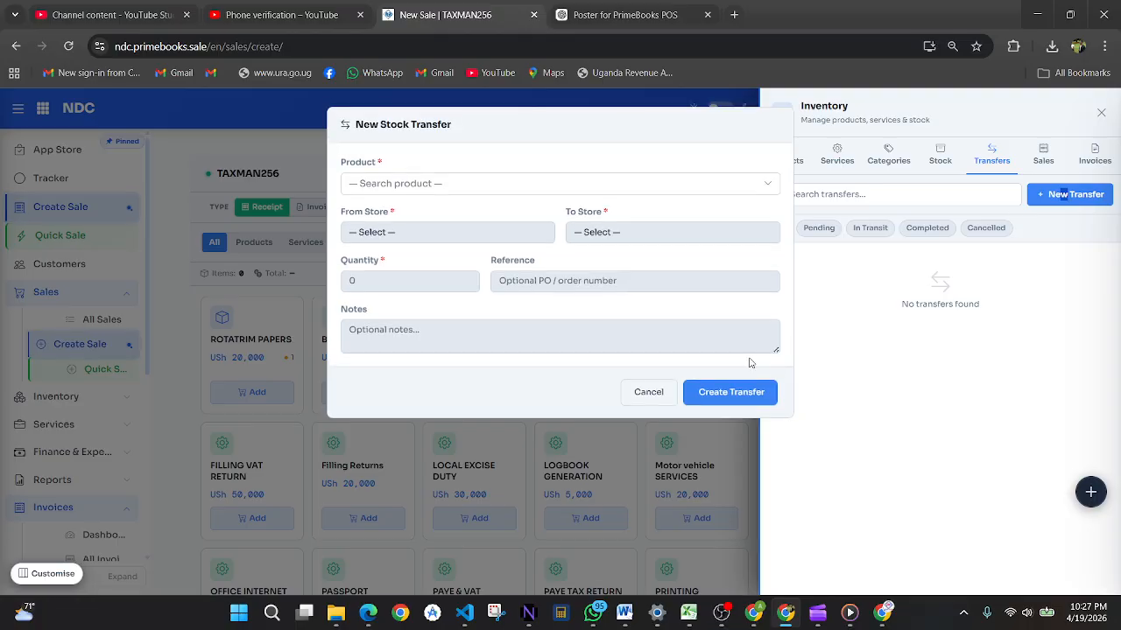
click(455, 234)
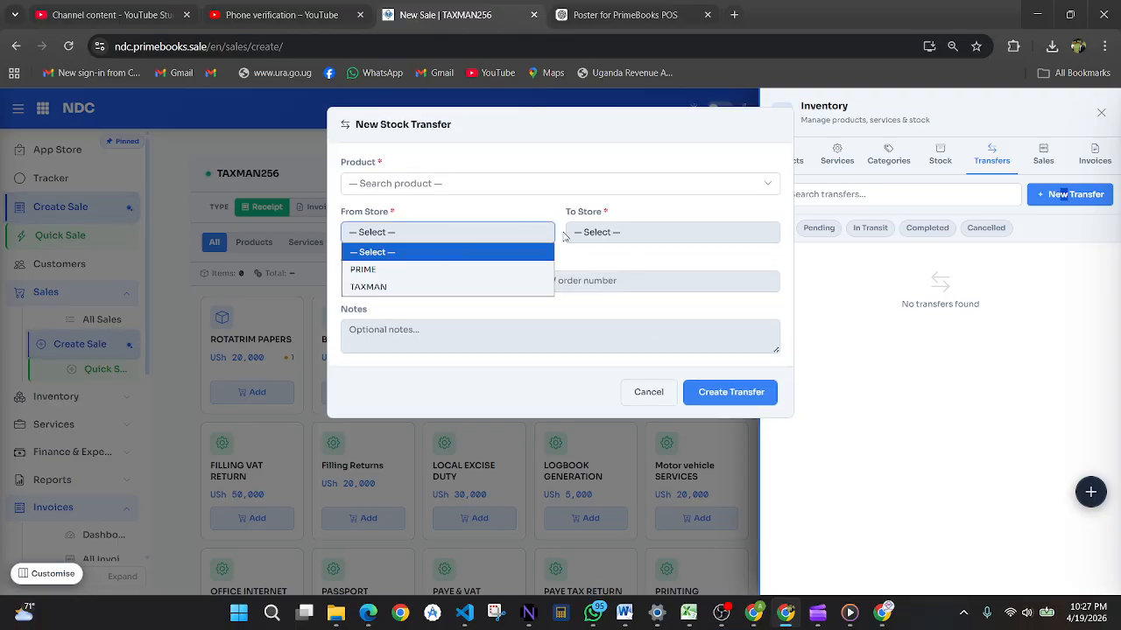
click(605, 235)
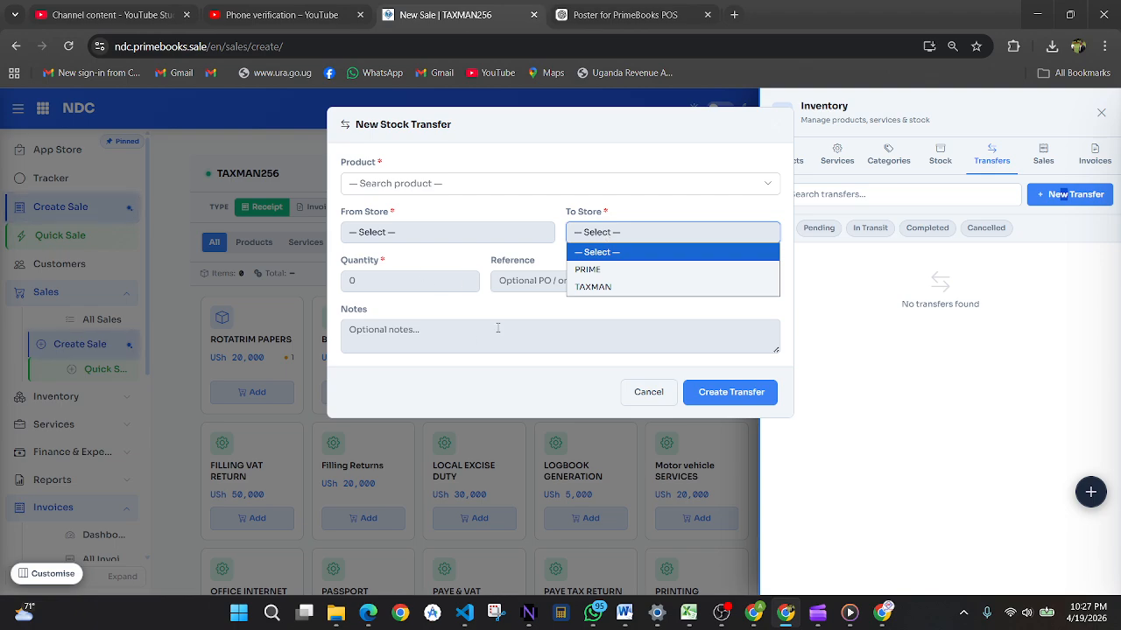
click(564, 347)
click(648, 392)
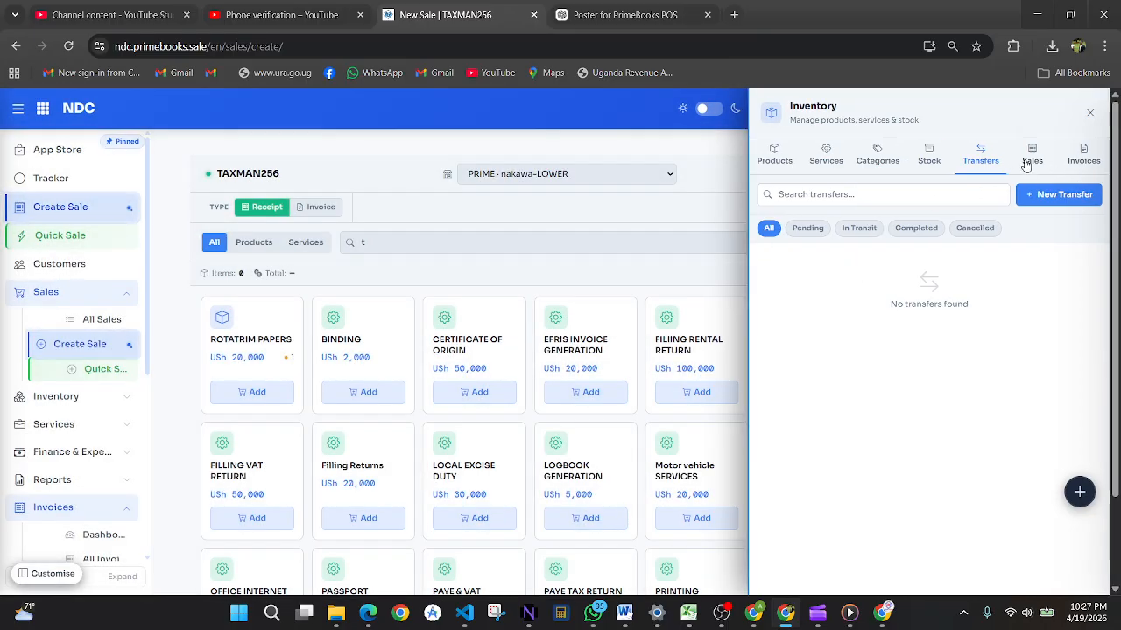
Show the inventory's sales and browse through the recorded sales.
click(1033, 163)
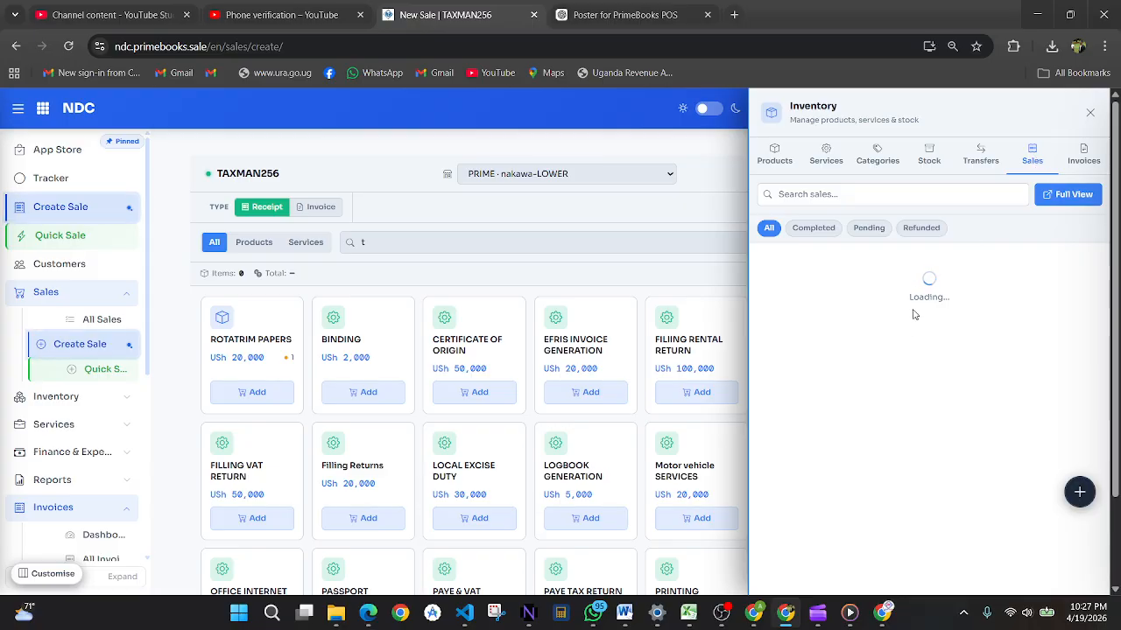
scroll(911, 353, down, 1)
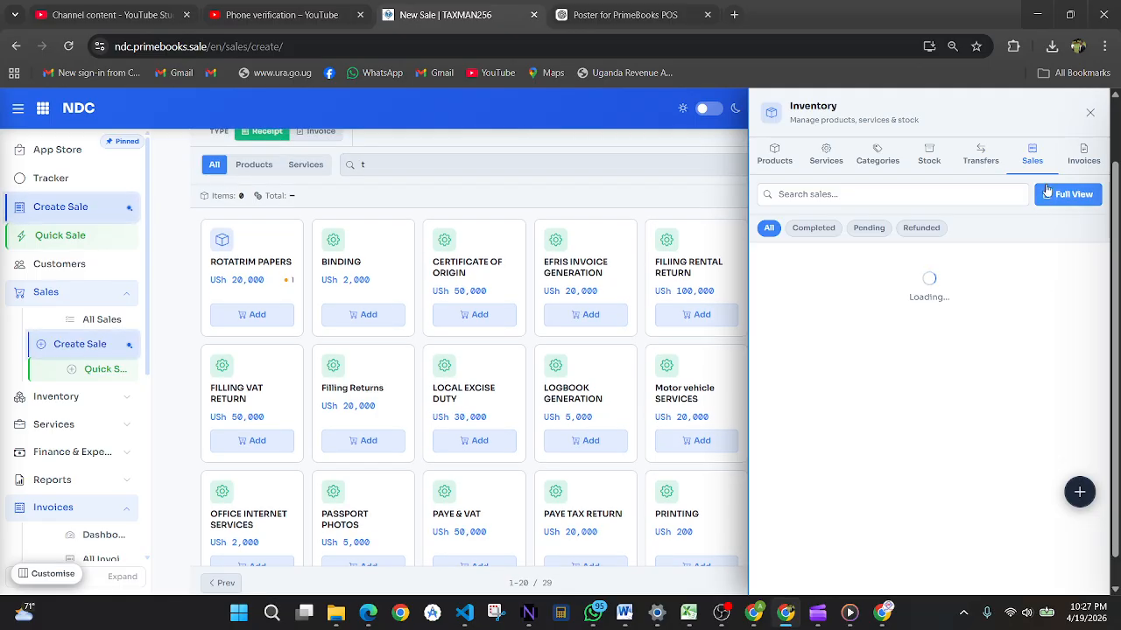
scroll(954, 368, down, 2)
scroll(948, 379, down, 20)
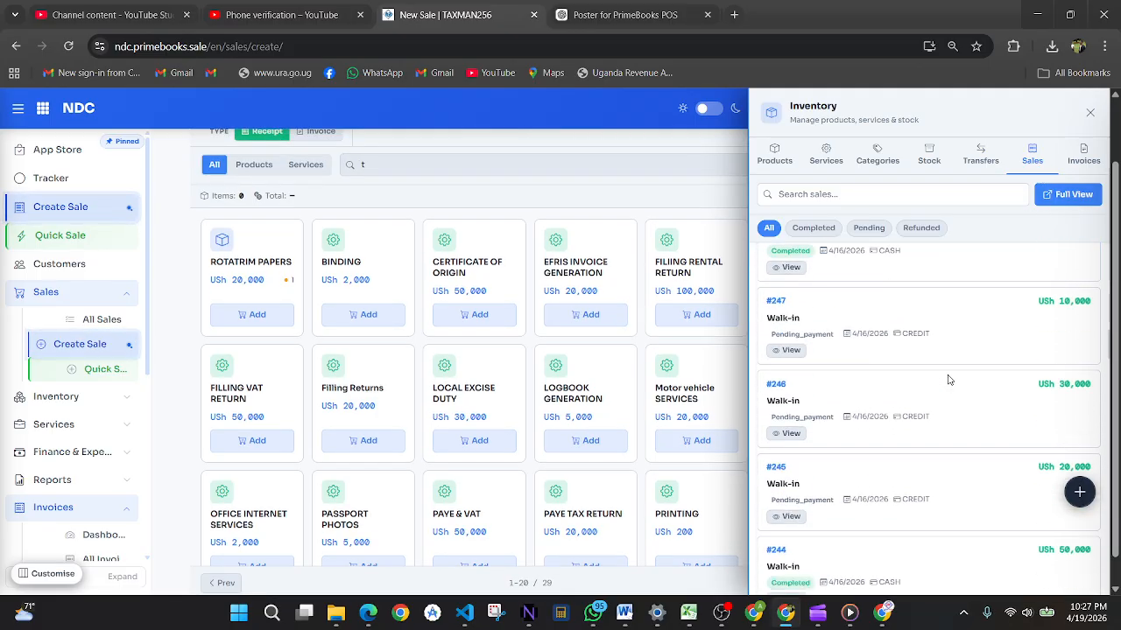
scroll(949, 379, up, 3)
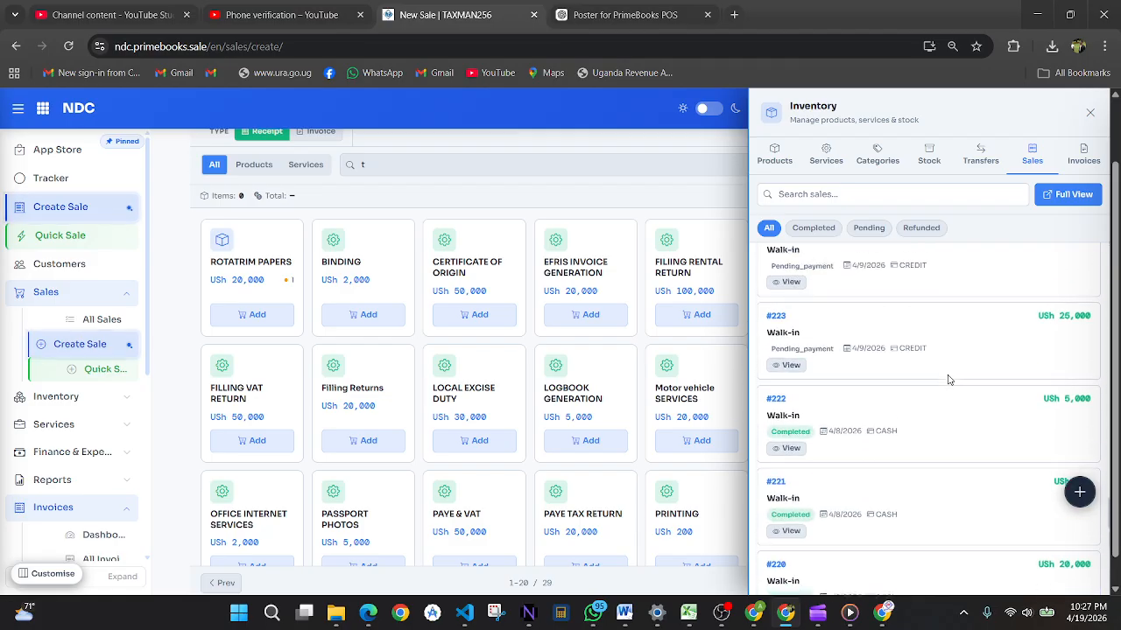
Browse the inventory's invoices and close the inventory manager to return to the new sale.
right_click(1093, 156)
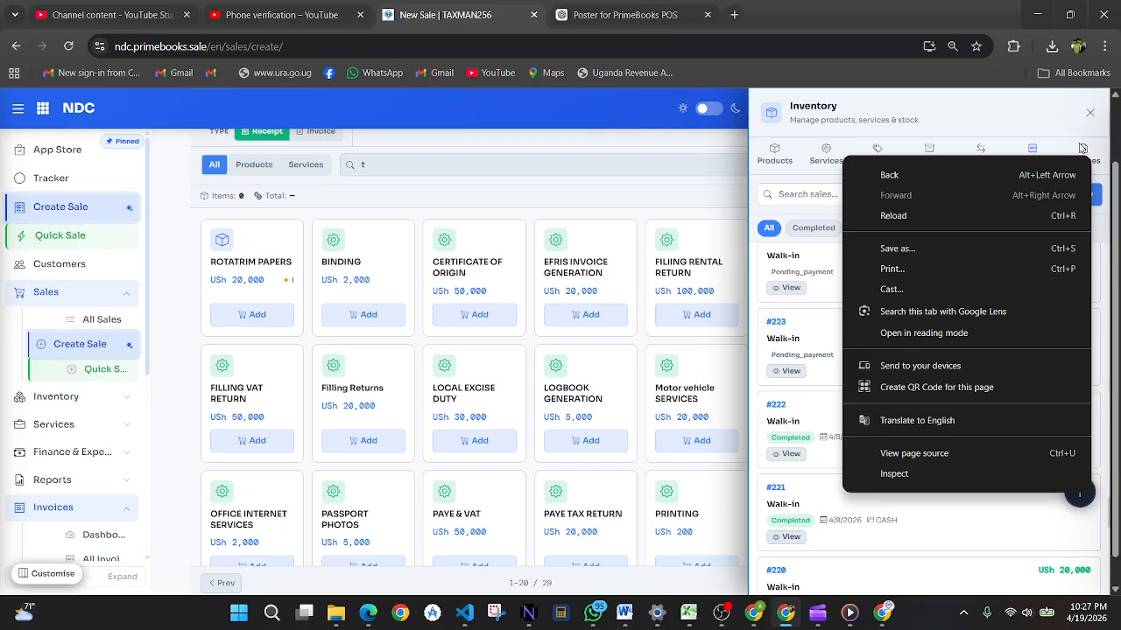
click(1082, 149)
scroll(913, 389, down, 3)
scroll(913, 389, down, 10)
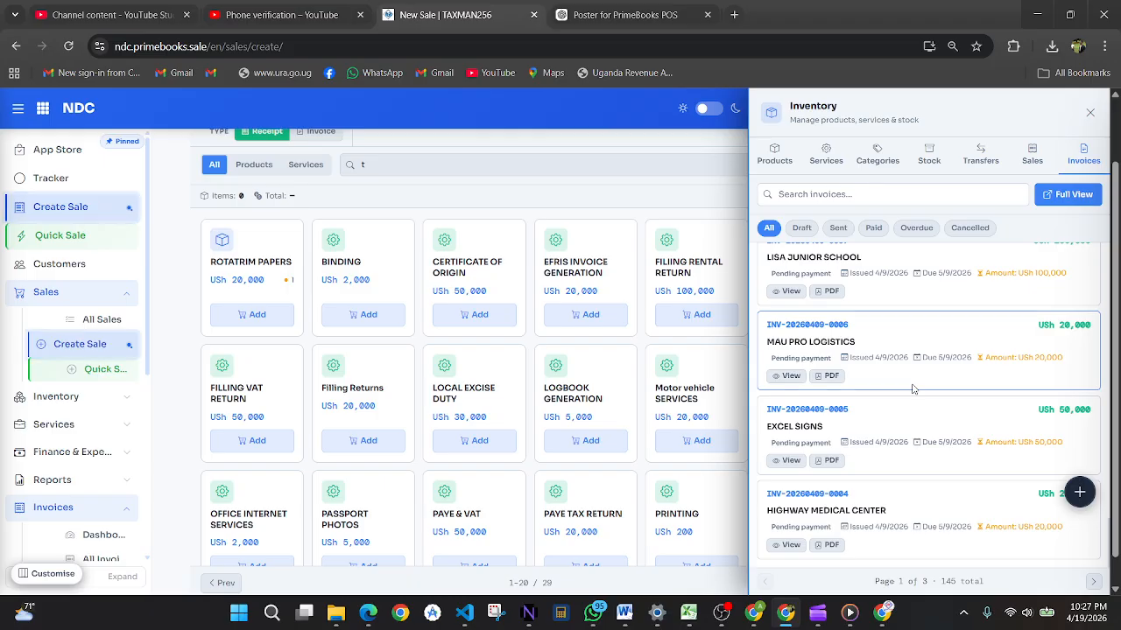
scroll(913, 389, up, 1)
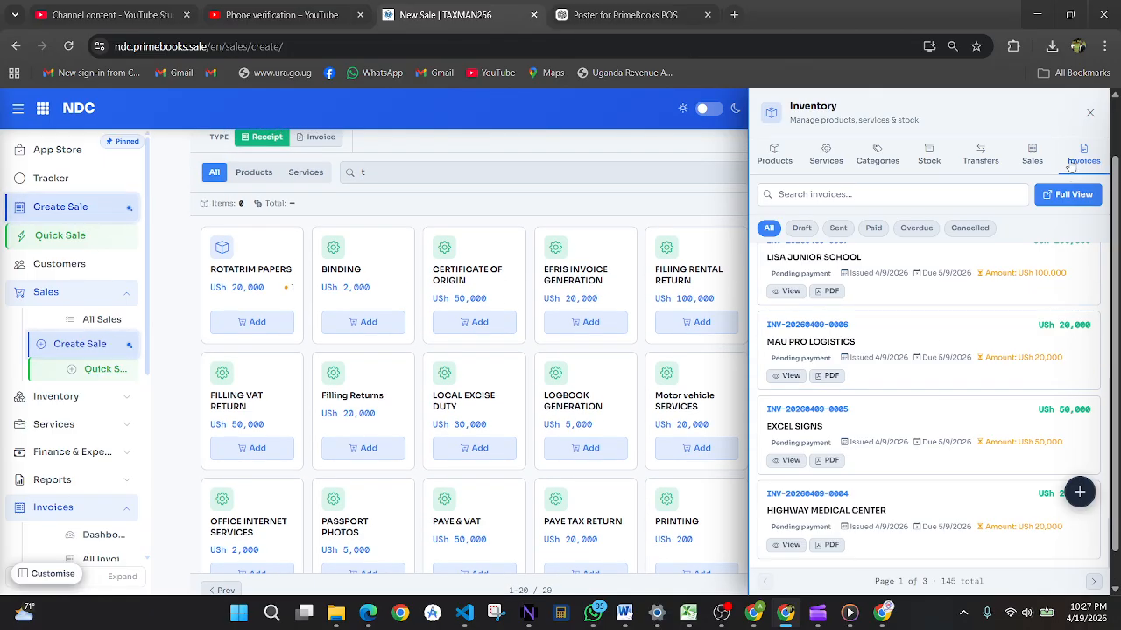
click(1090, 115)
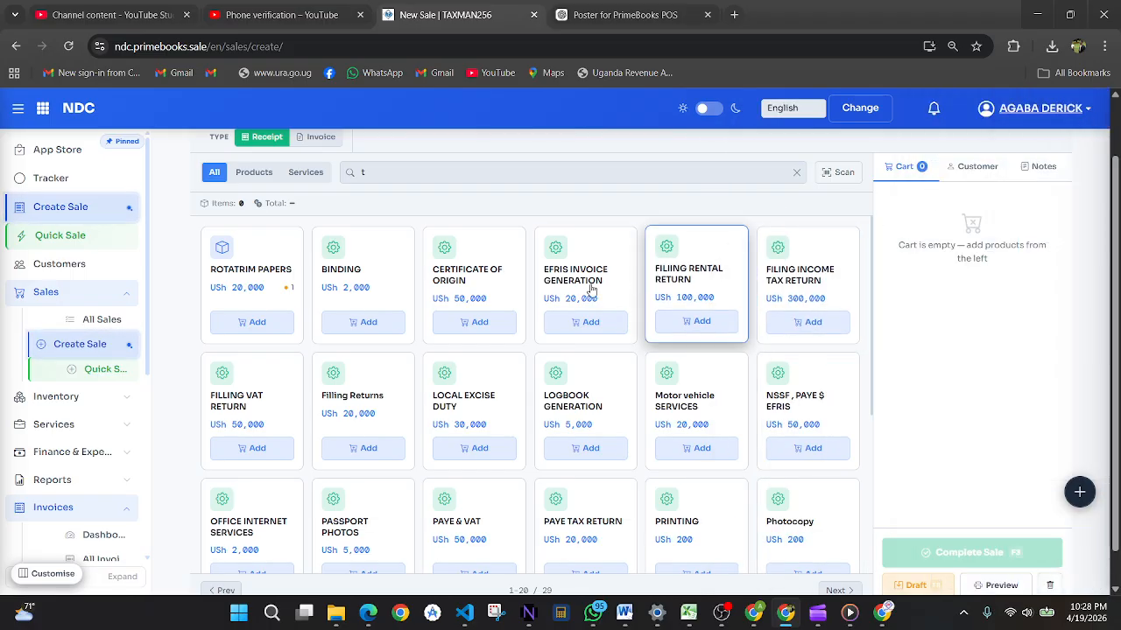
Add two BINDING services and one ROTATRIM PAPERS product to the sale's cart.
click(390, 327)
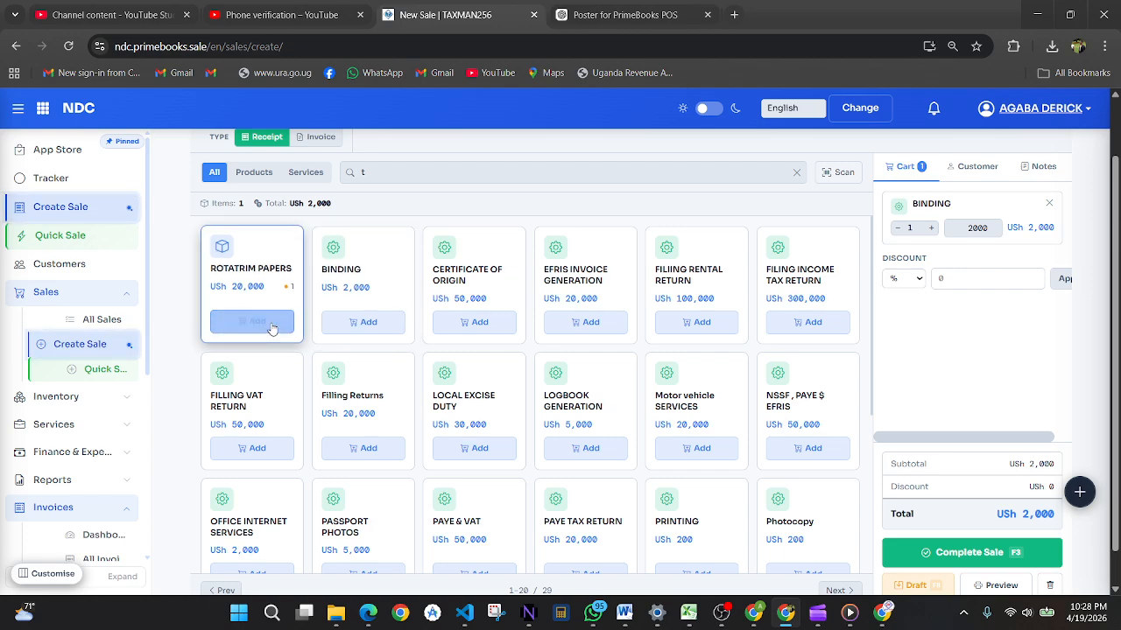
click(269, 324)
click(385, 322)
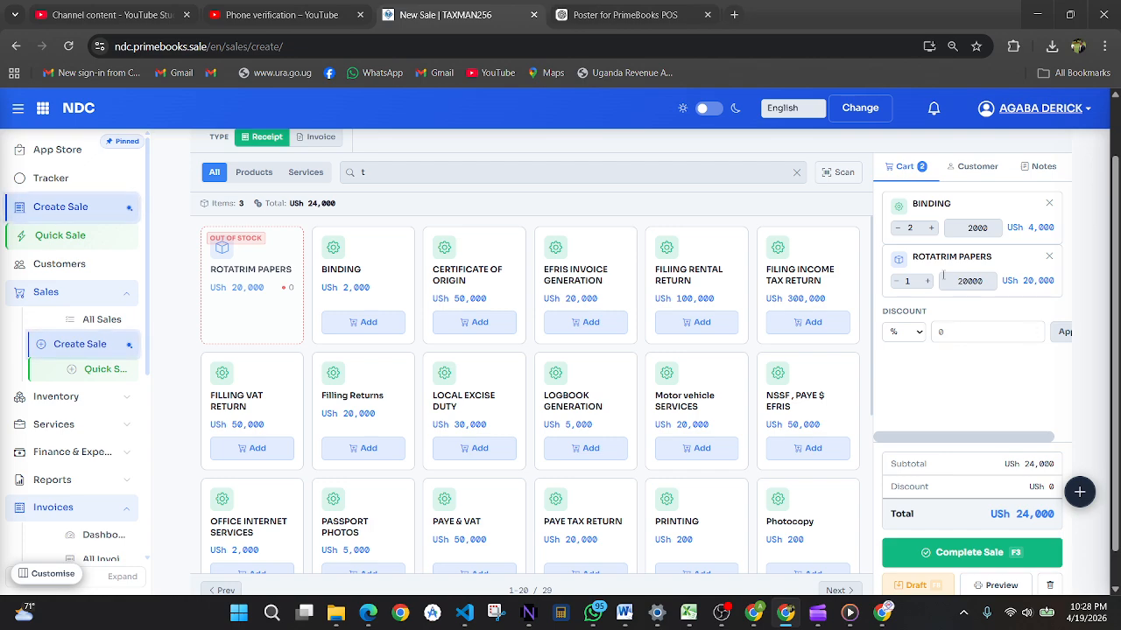
Set the unit price of ROTATRIM PAPERS in the cart to 15000 and accept the price change.
click(969, 281)
click(1018, 400)
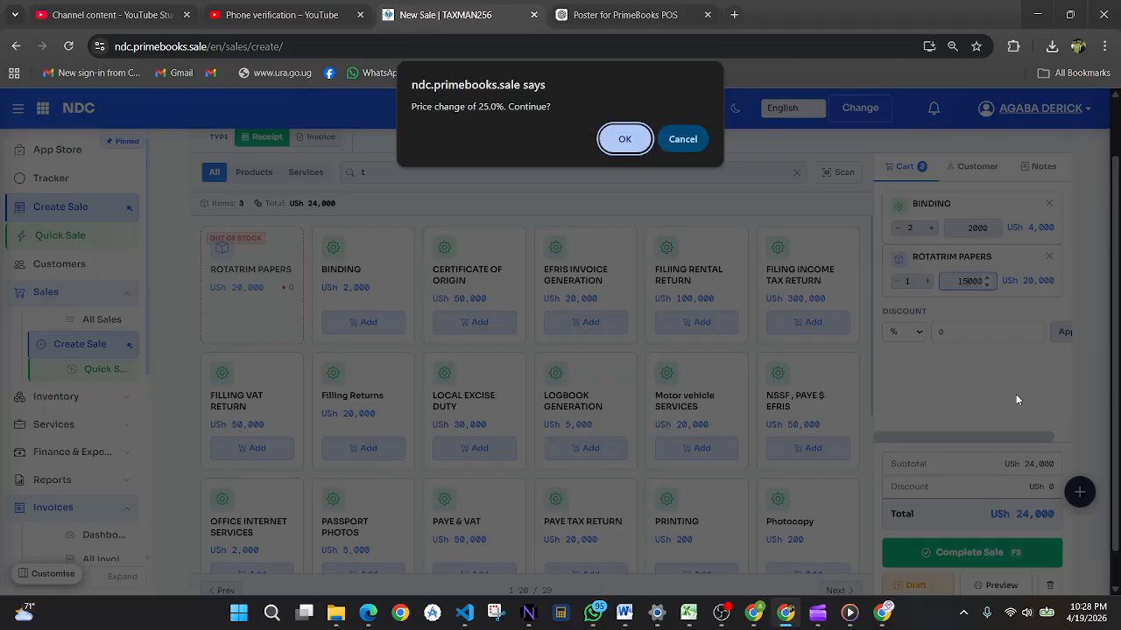
key(Return)
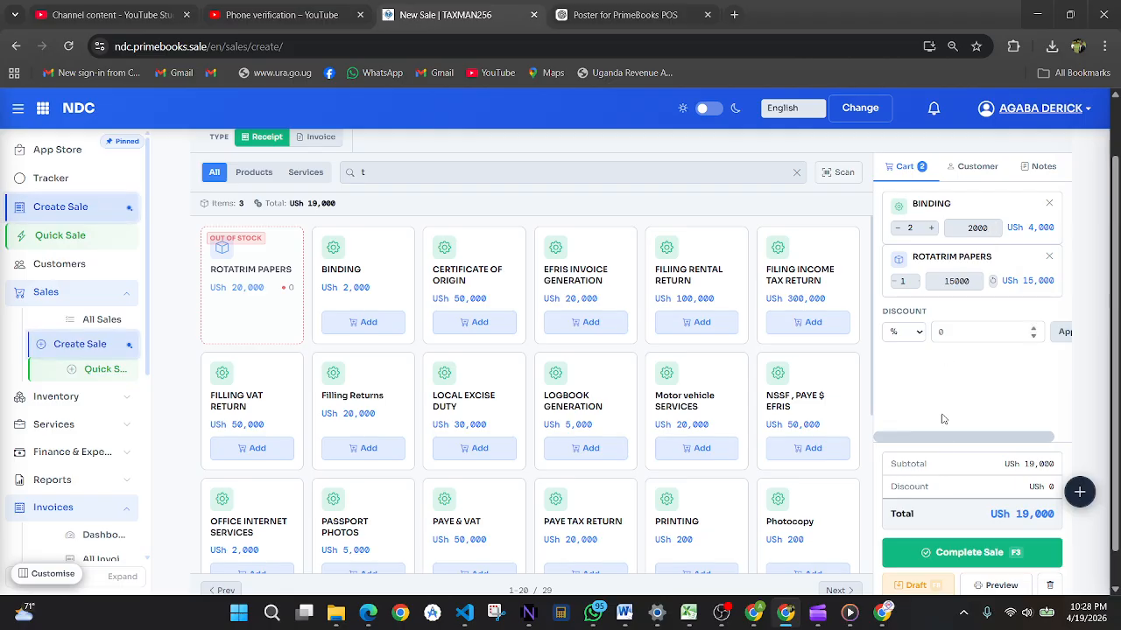
Review the sale's customer search and the new customer form, and cancel without saving a customer.
scroll(944, 483, down, 1)
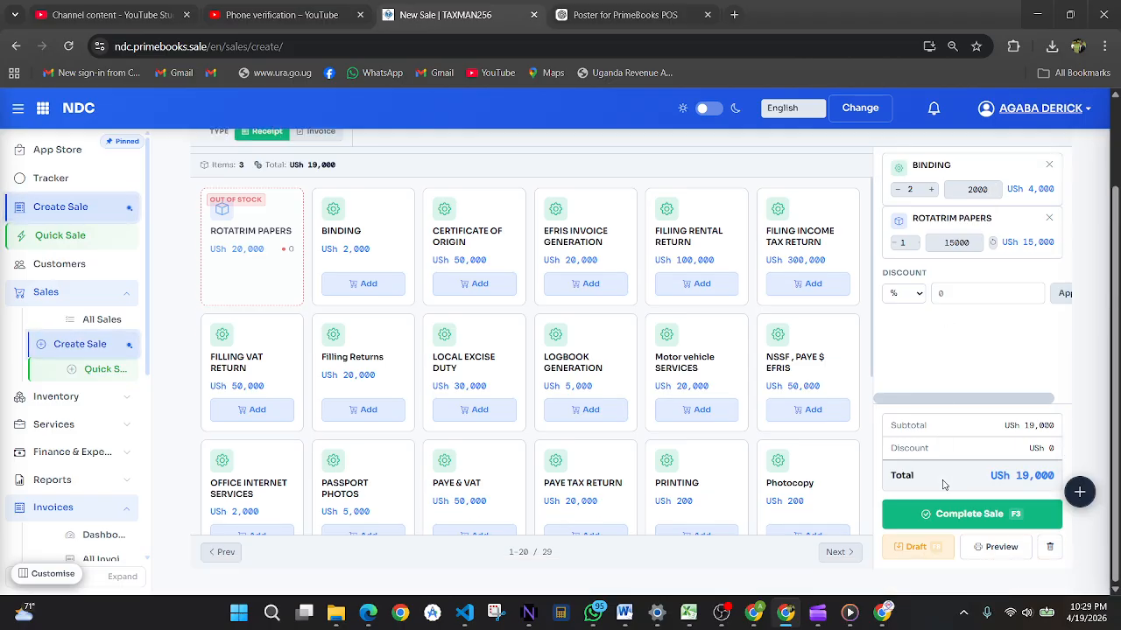
scroll(944, 484, up, 2)
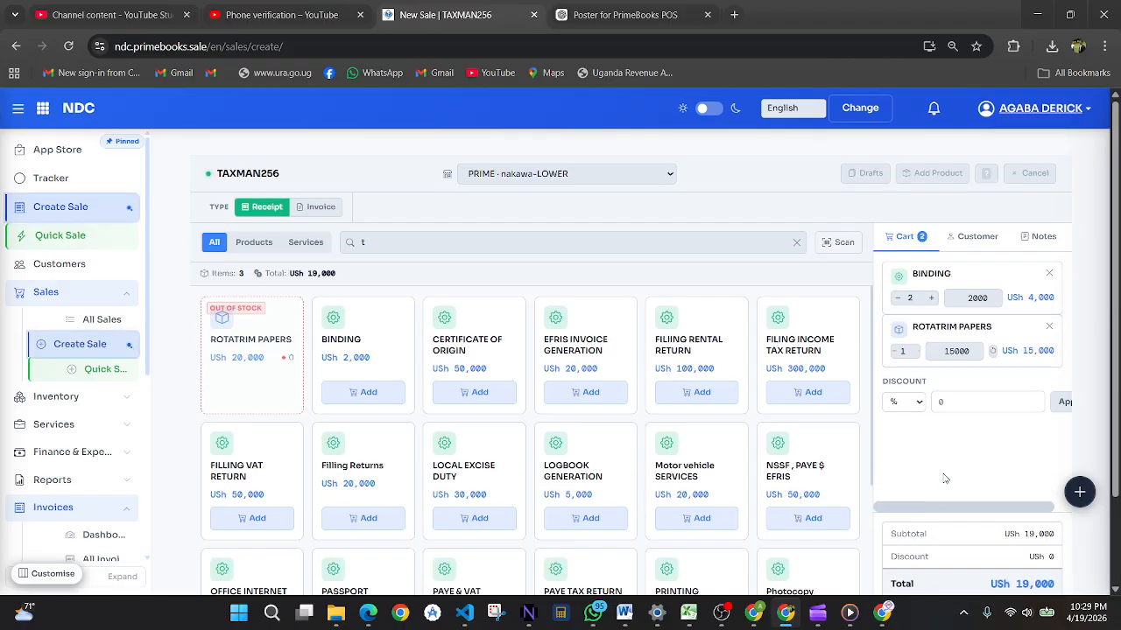
click(974, 251)
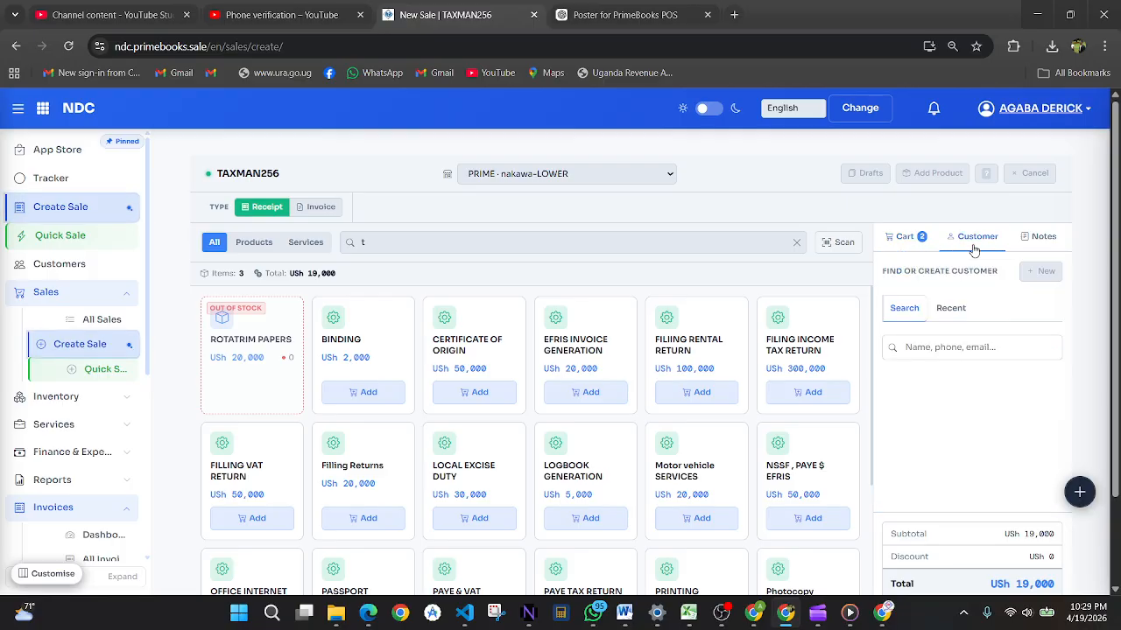
click(929, 240)
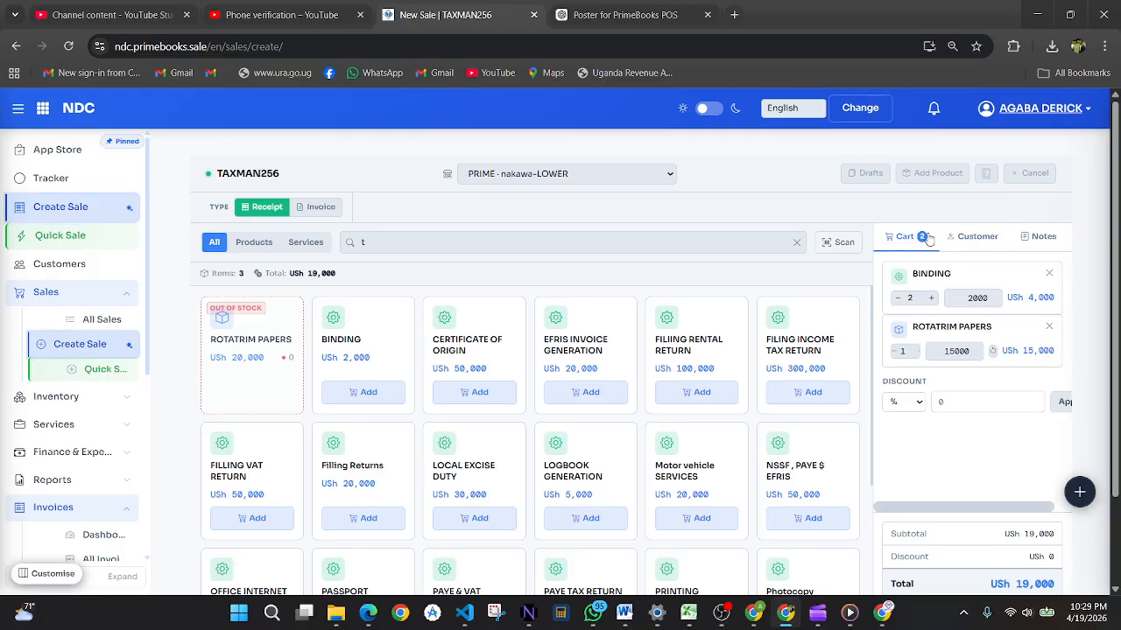
click(970, 252)
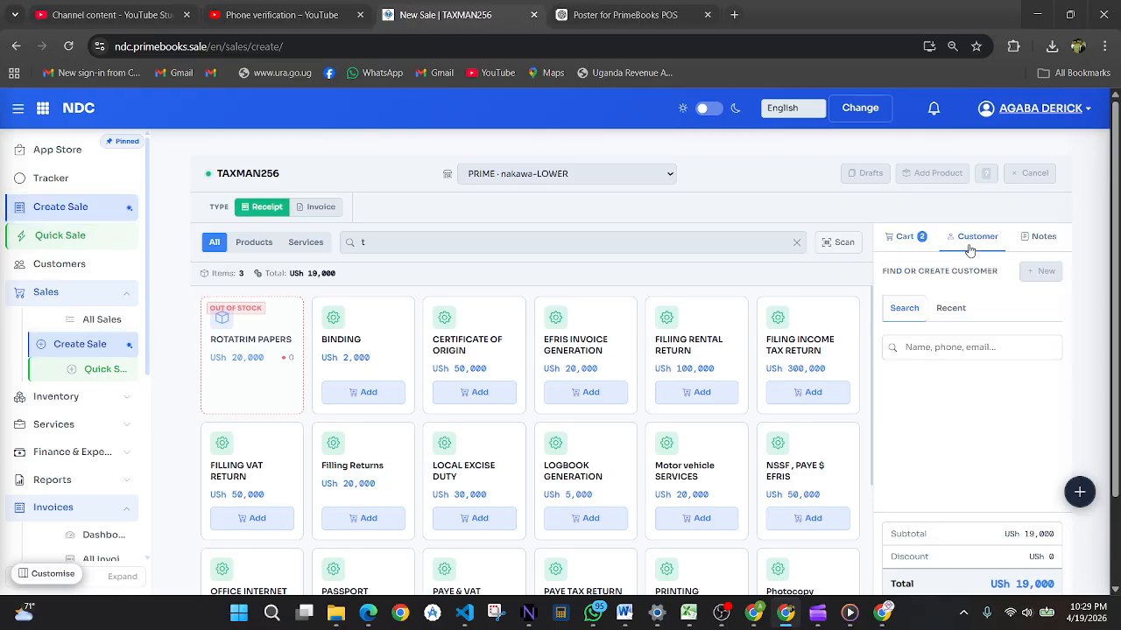
click(916, 347)
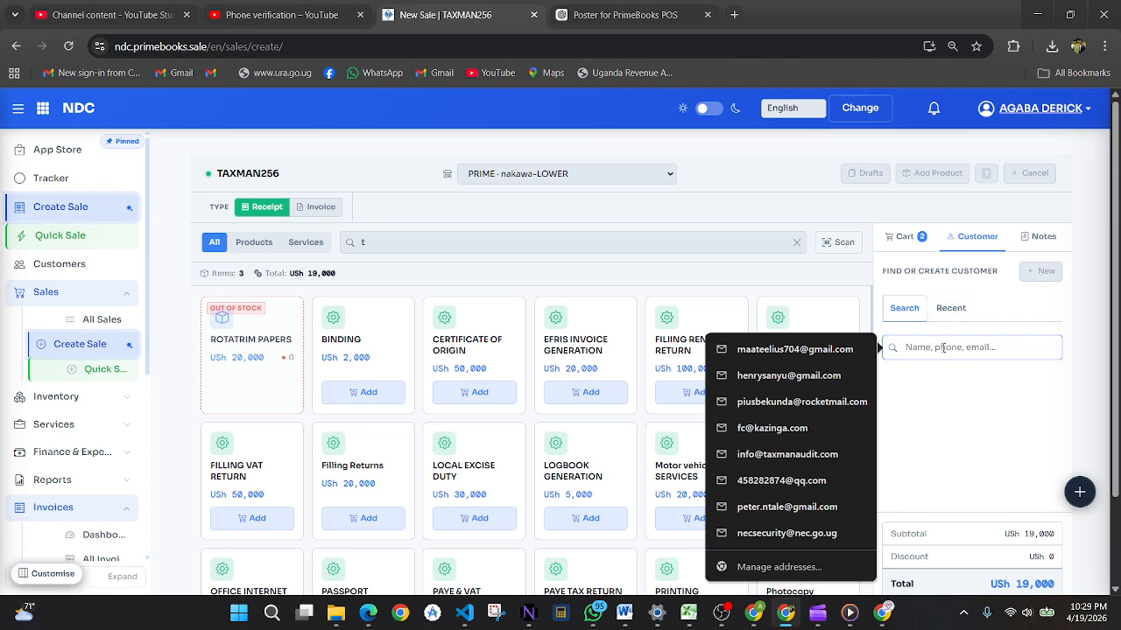
click(1038, 273)
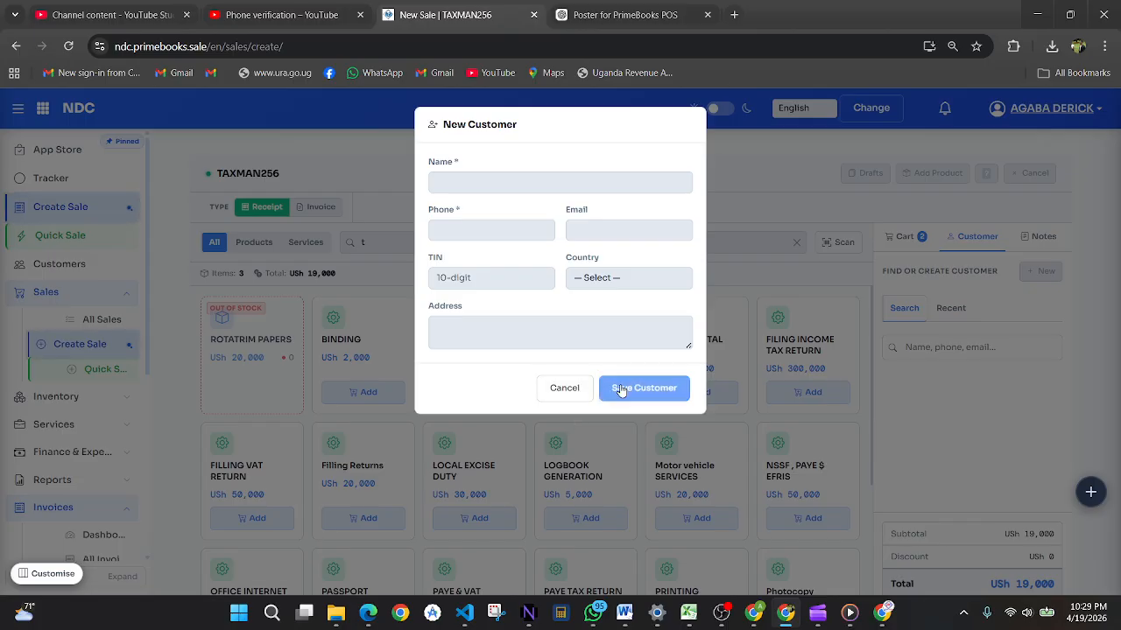
click(565, 388)
Start completing the sale, choose Credit as the payment method and examine its due date and customer fields.
scroll(890, 497, down, 1)
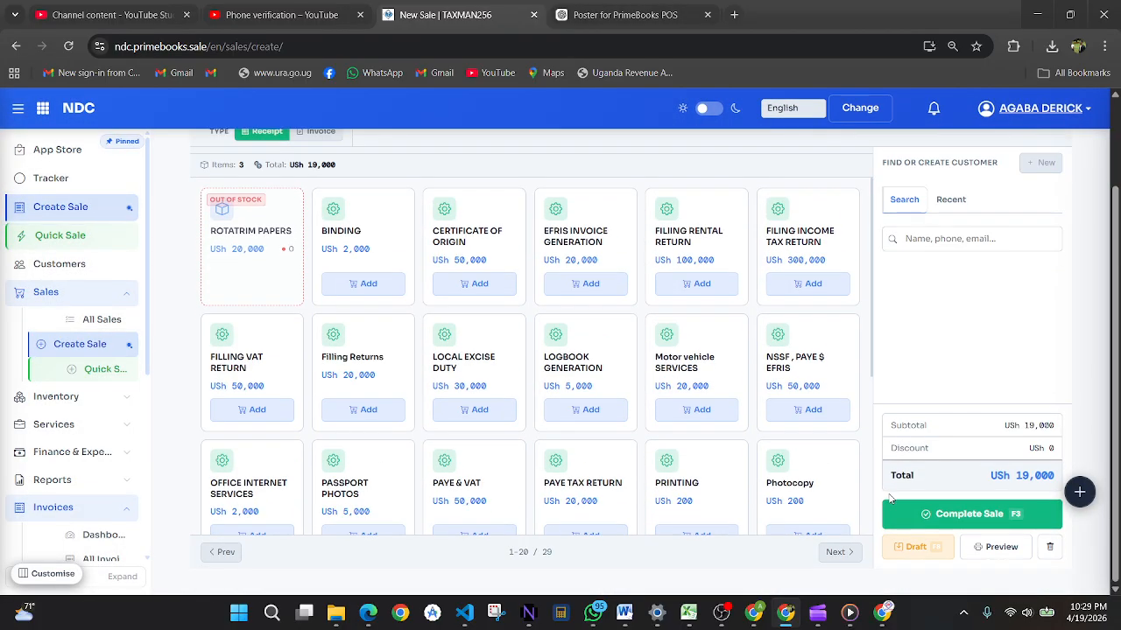
click(940, 525)
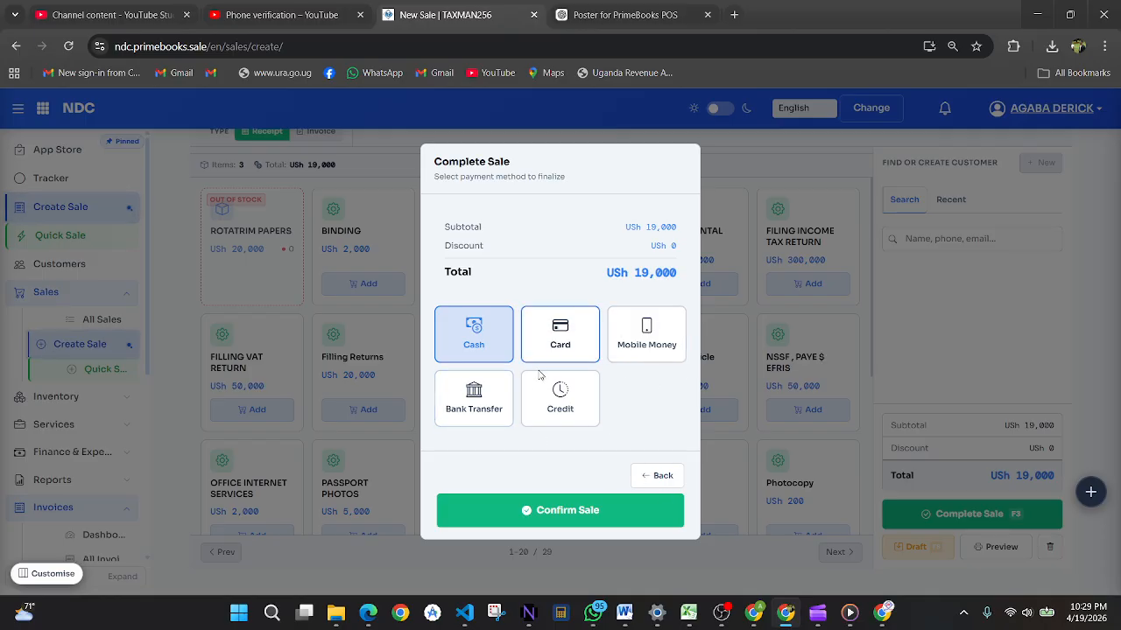
click(555, 396)
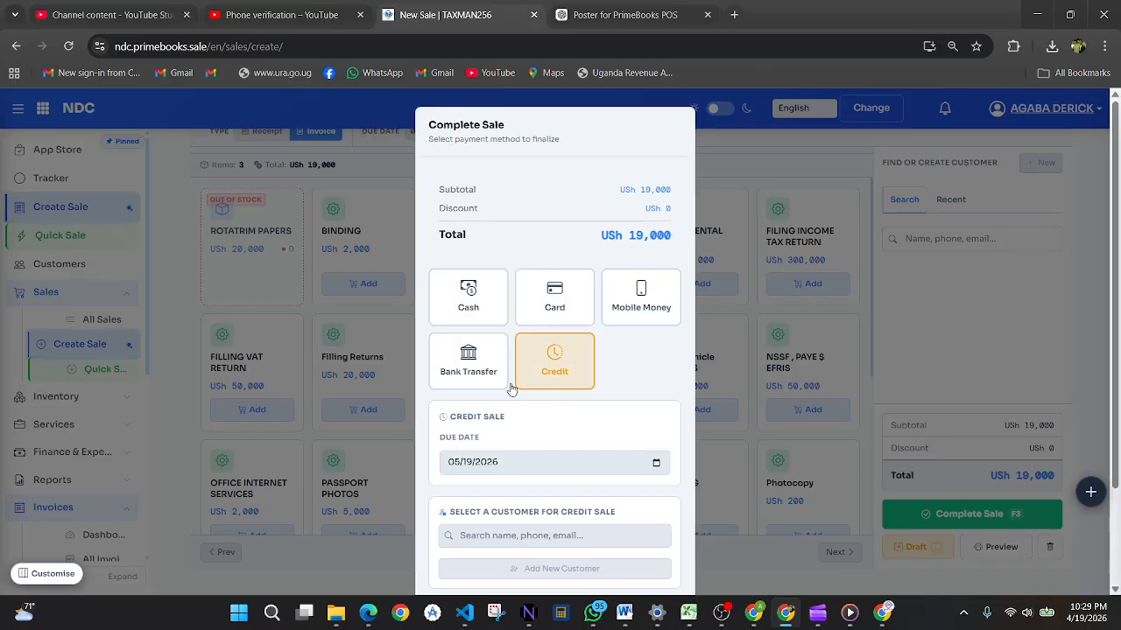
scroll(502, 448, down, 2)
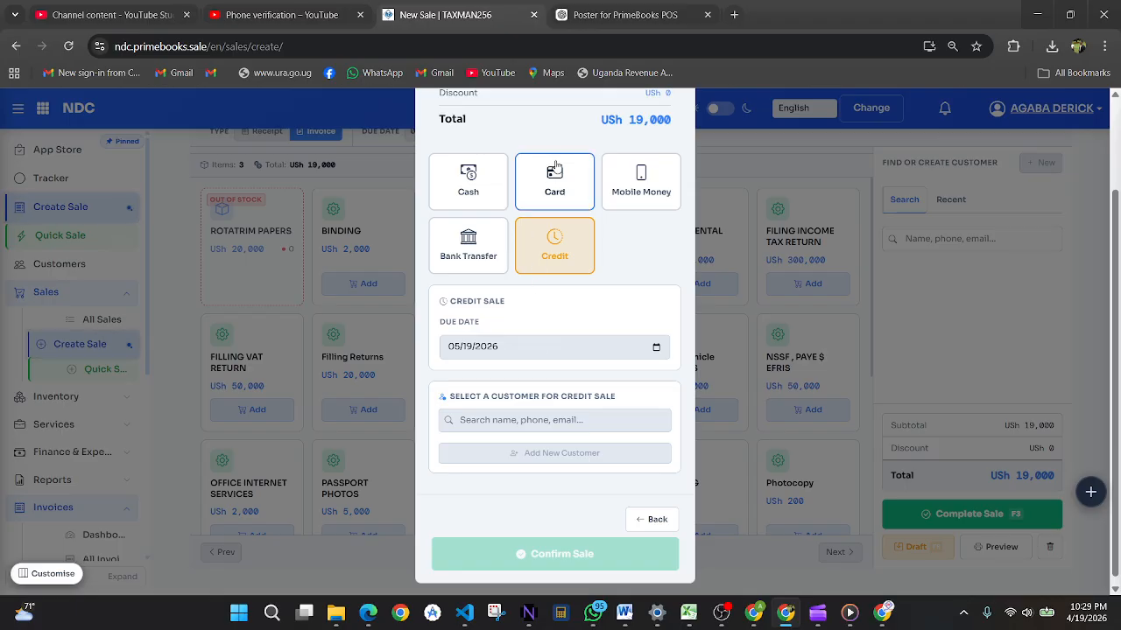
Change the sale's payment method to Mobile Money with the Pay now via Pesapal option.
click(644, 211)
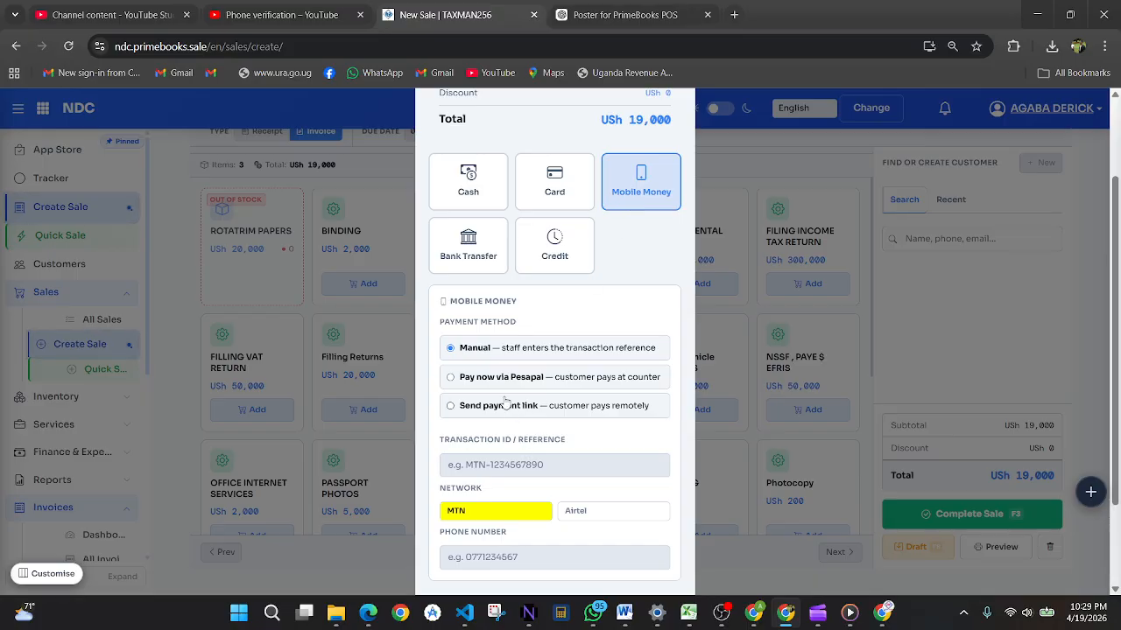
scroll(498, 396, down, 3)
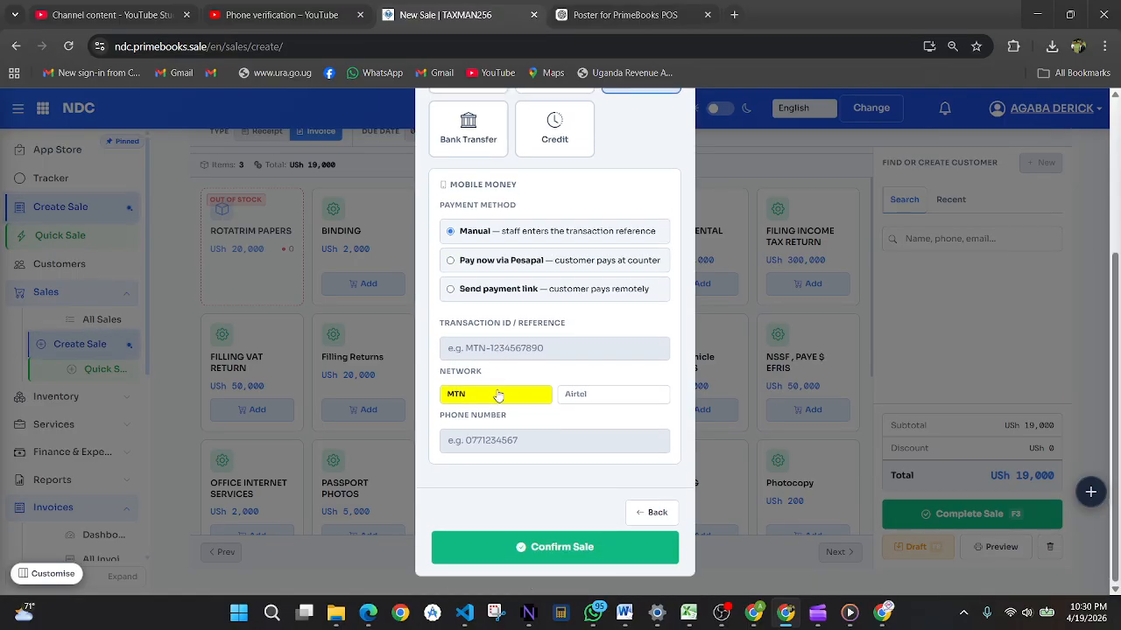
click(452, 261)
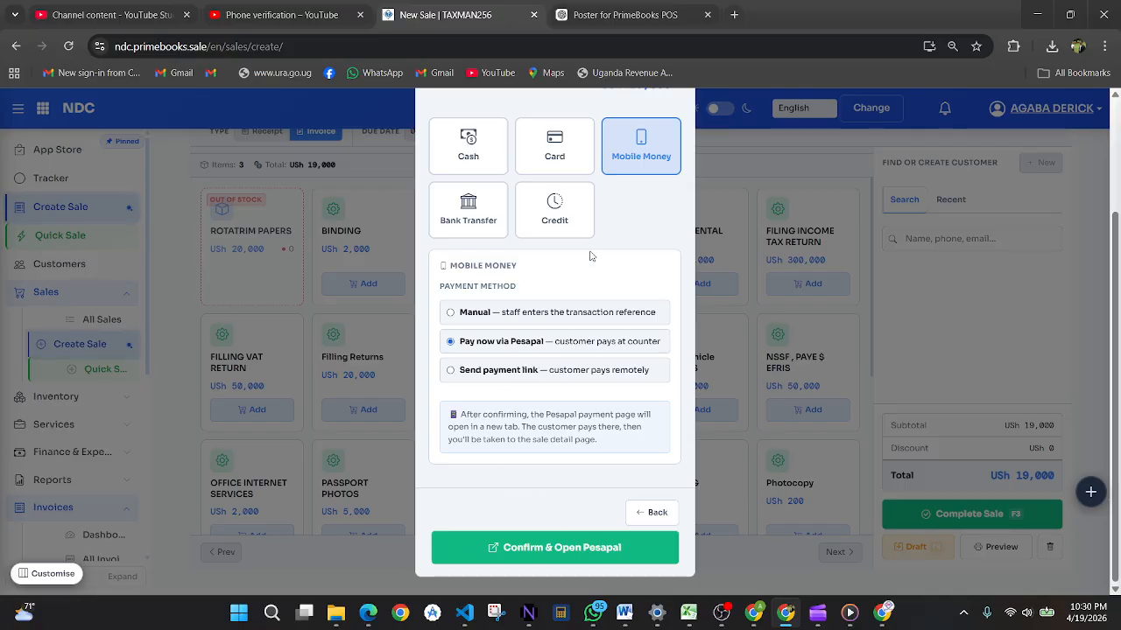
Review the Mobile Money payment options and return to the sale's item list without confirming the payment.
scroll(588, 289, up, 2)
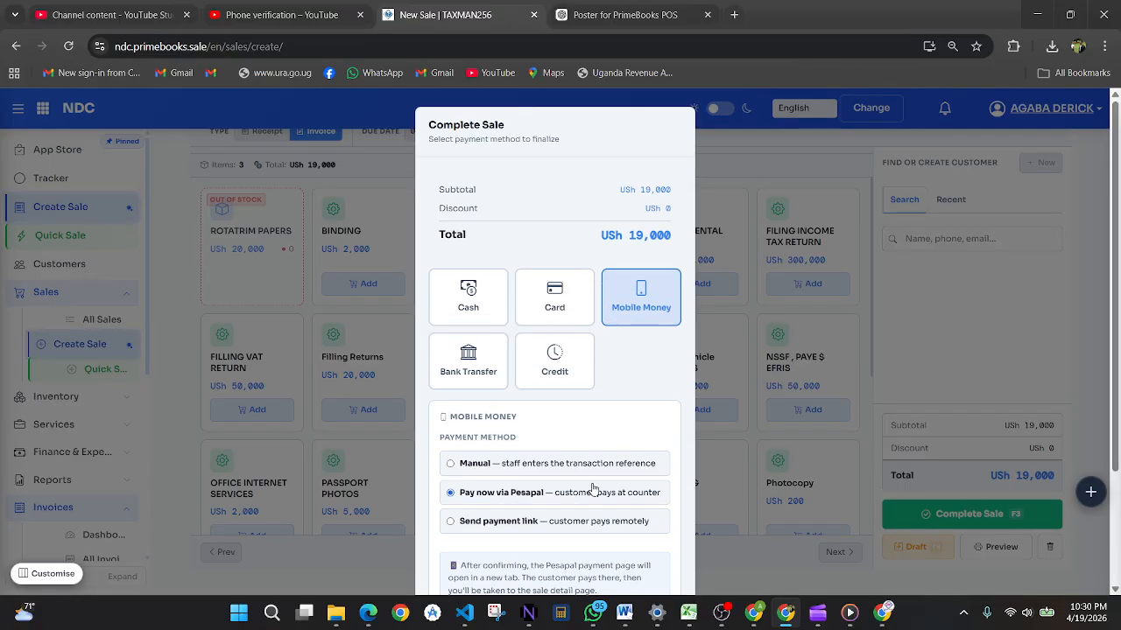
scroll(592, 488, down, 2)
click(640, 516)
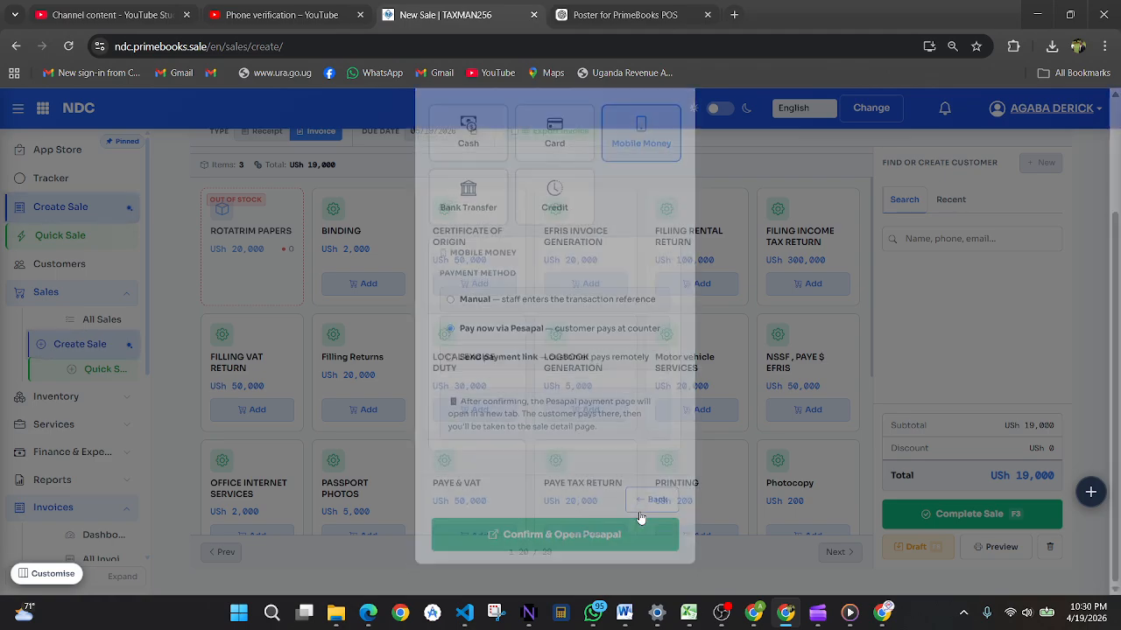
scroll(863, 443, down, 1)
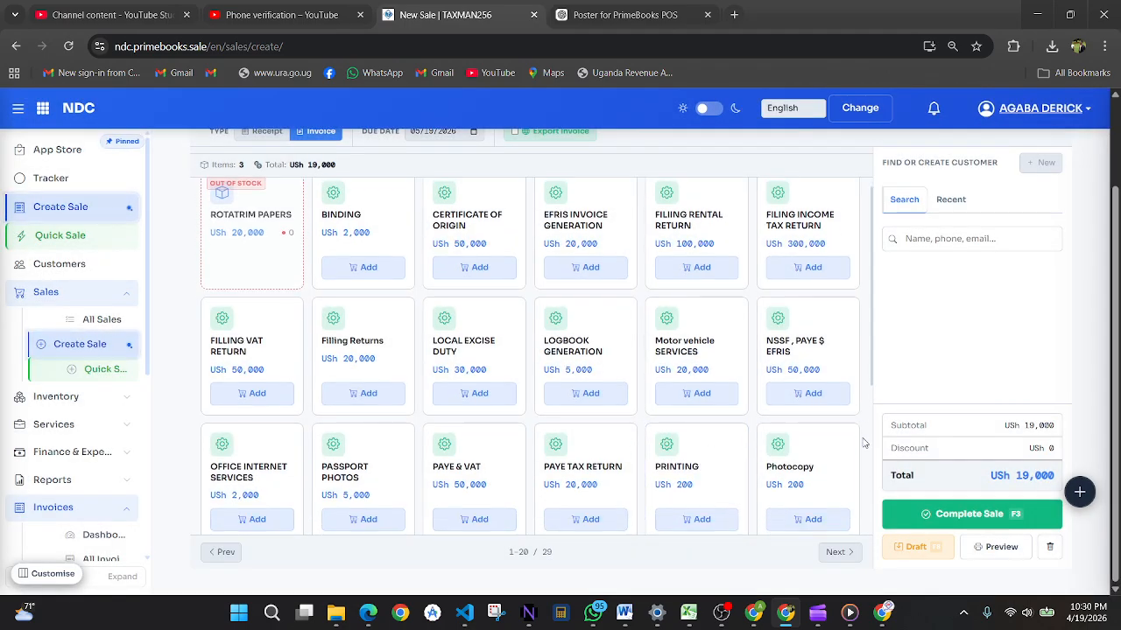
scroll(863, 443, down, 2)
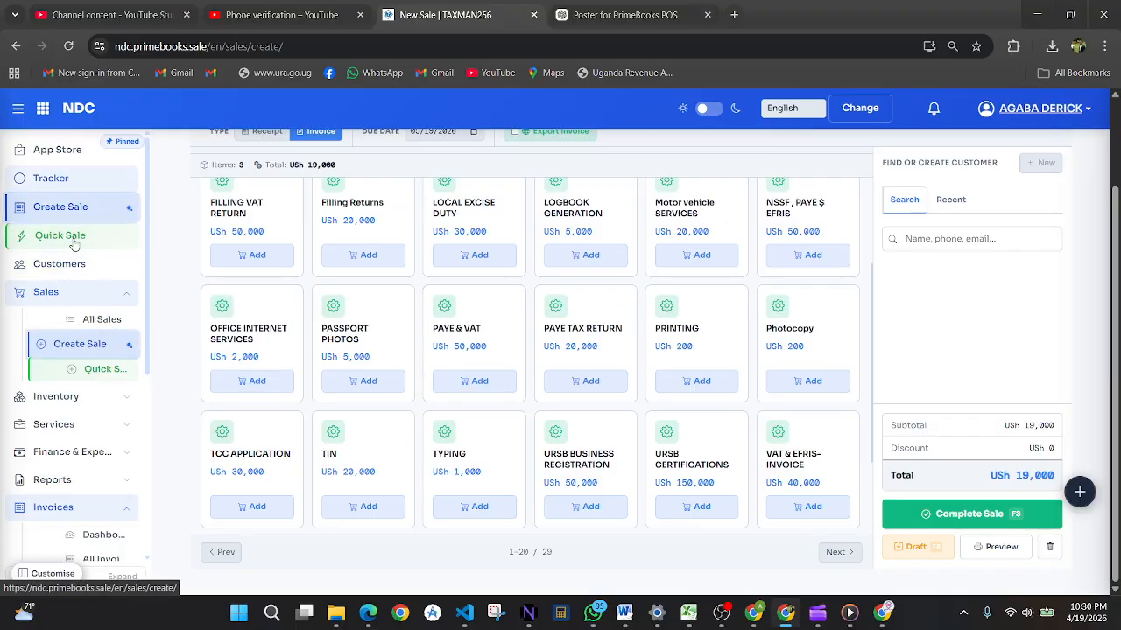
Look over the Quick Sale screen and the customer management dashboard with its recent customers.
click(77, 273)
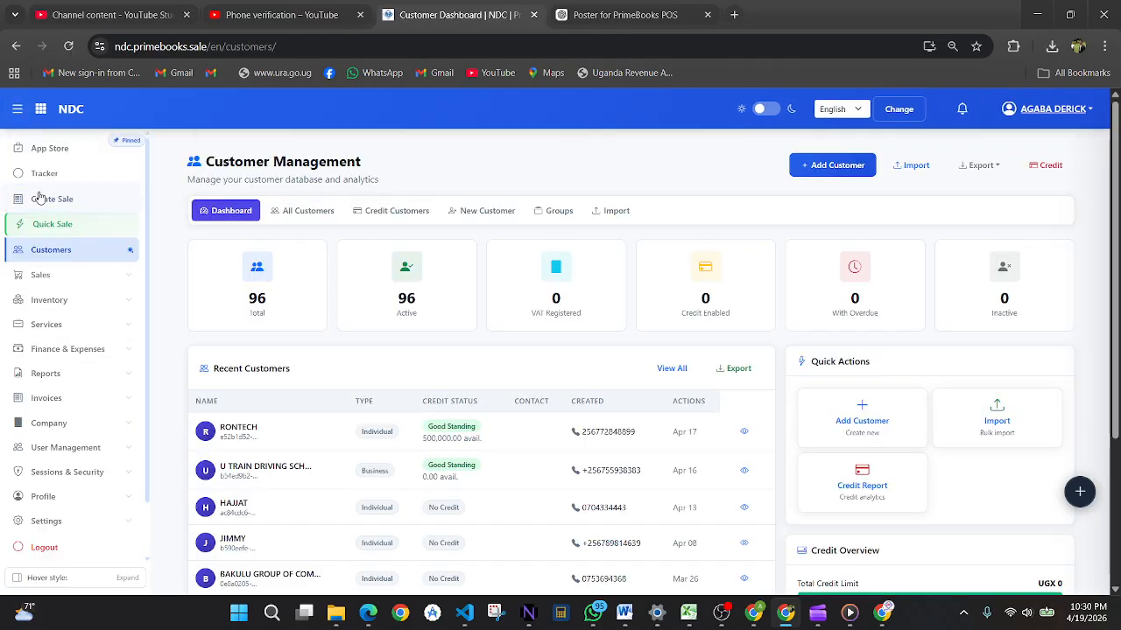
click(58, 224)
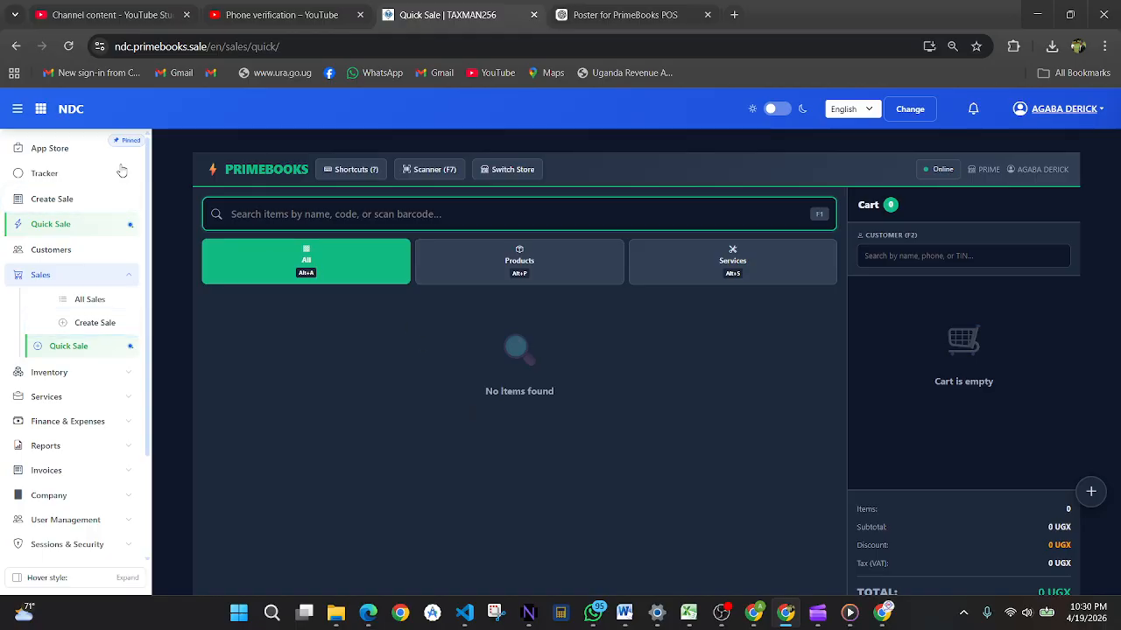
click(51, 256)
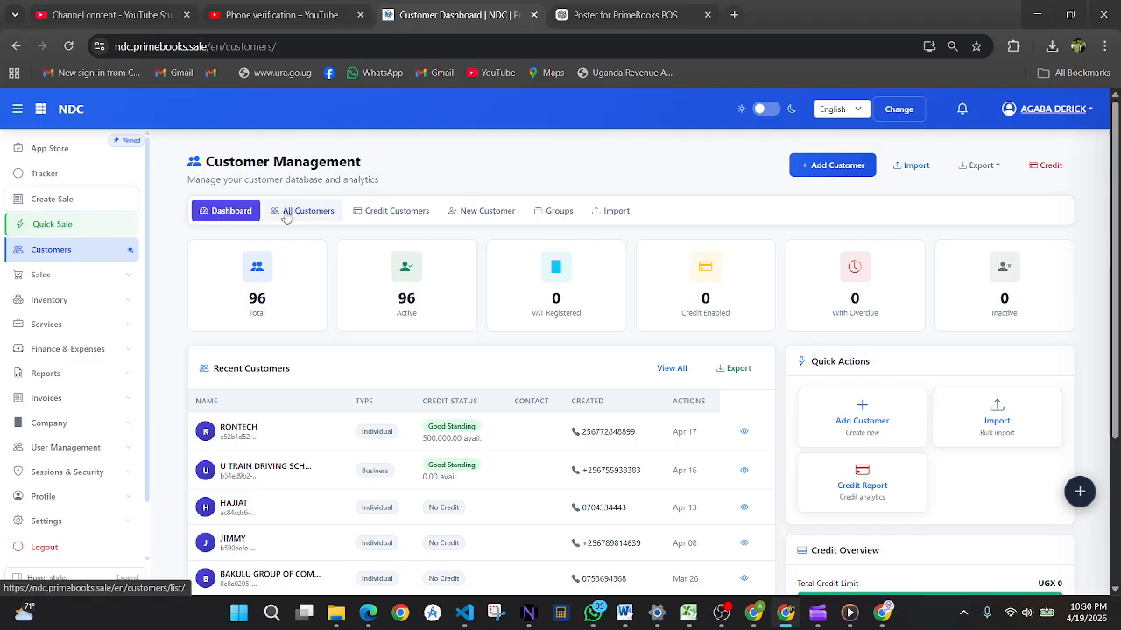
scroll(409, 484, down, 2)
scroll(311, 153, up, 1)
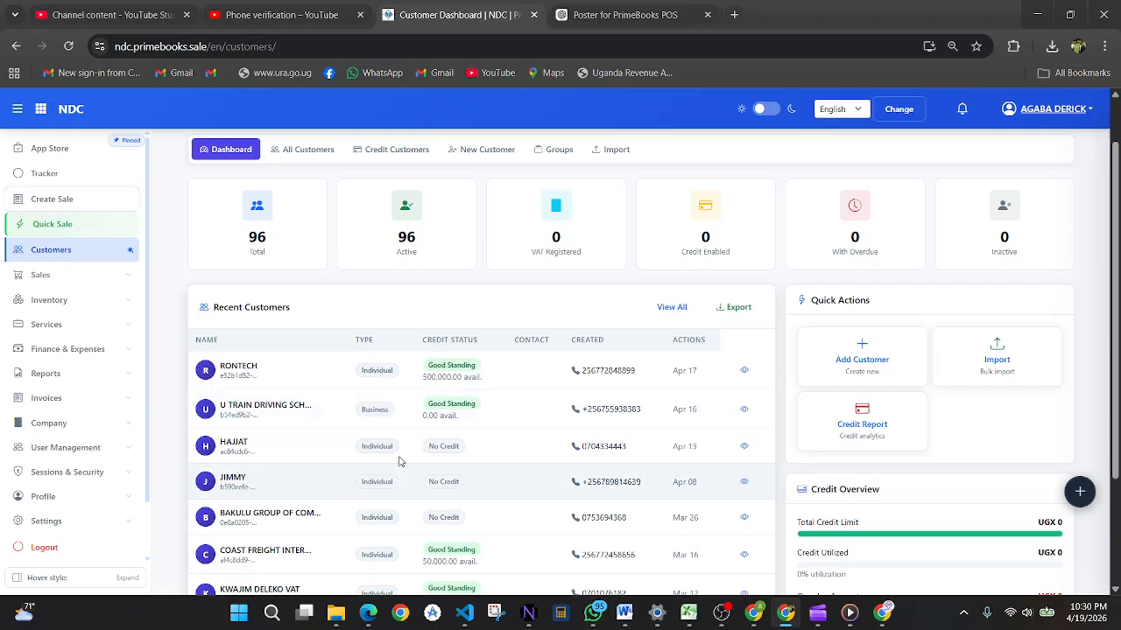
Examine the full customer list, the credit customers overview, the new customer form and the customer groups page.
click(310, 150)
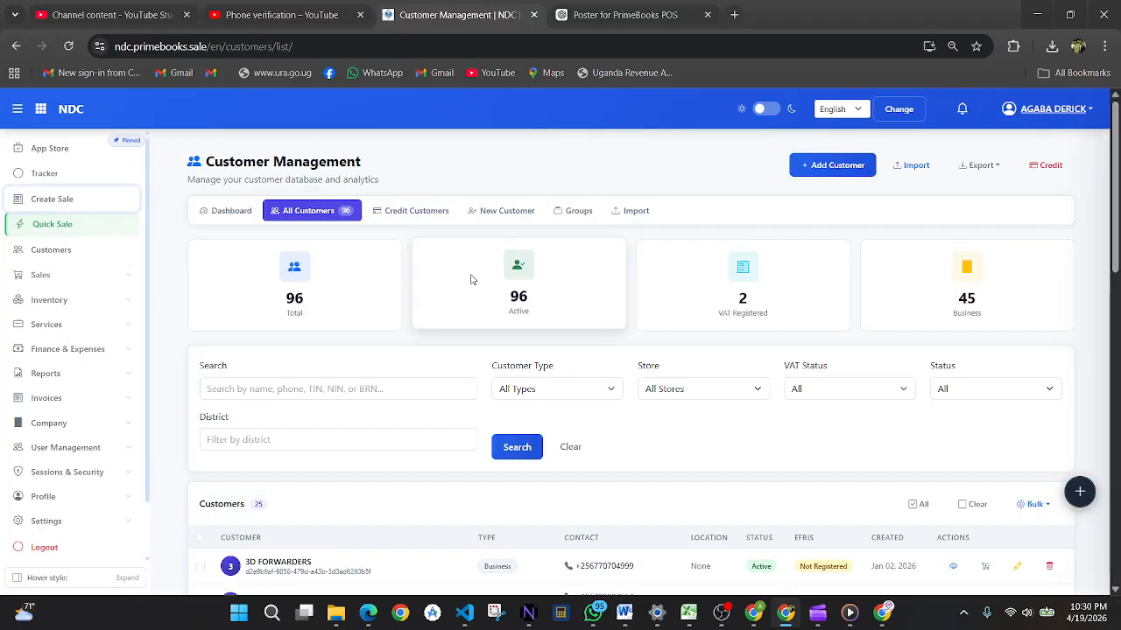
click(416, 210)
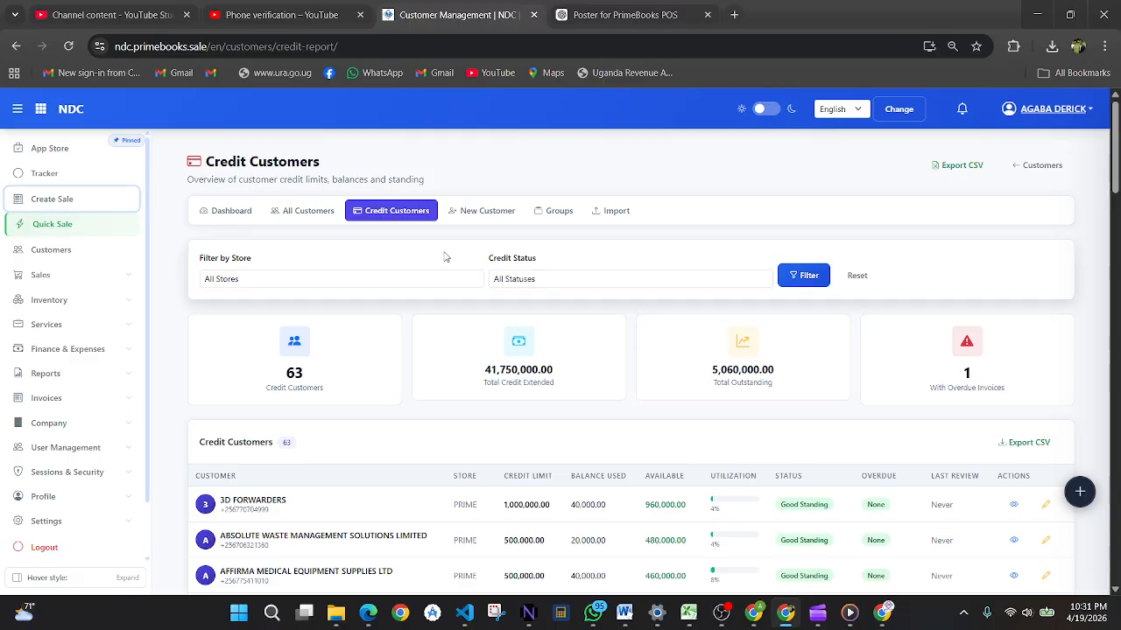
click(481, 218)
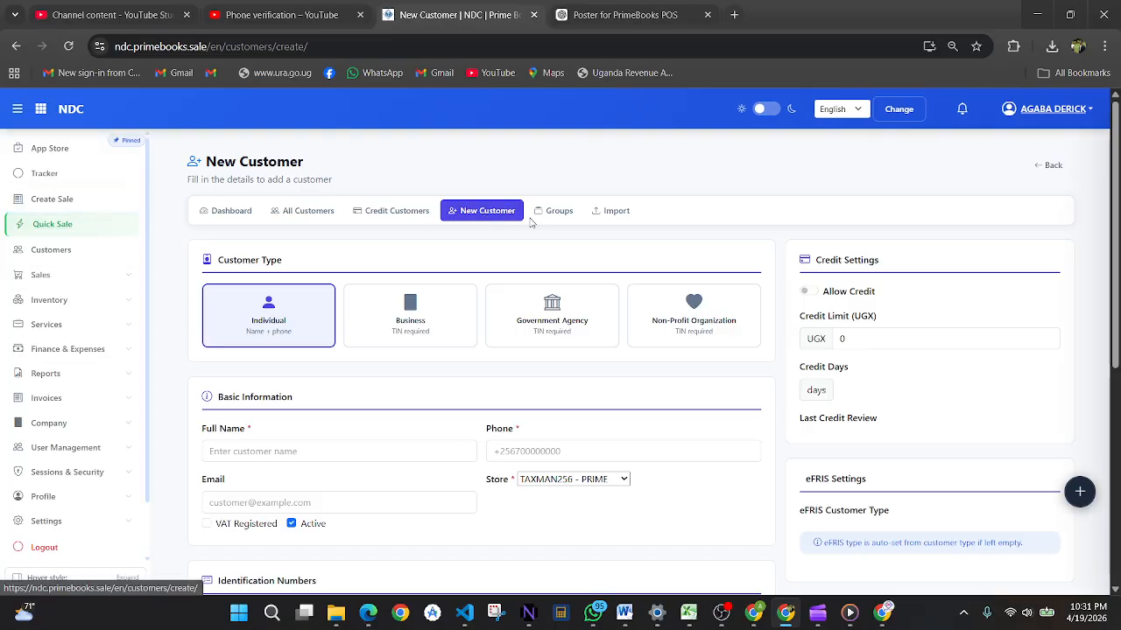
scroll(429, 369, down, 5)
scroll(429, 369, up, 5)
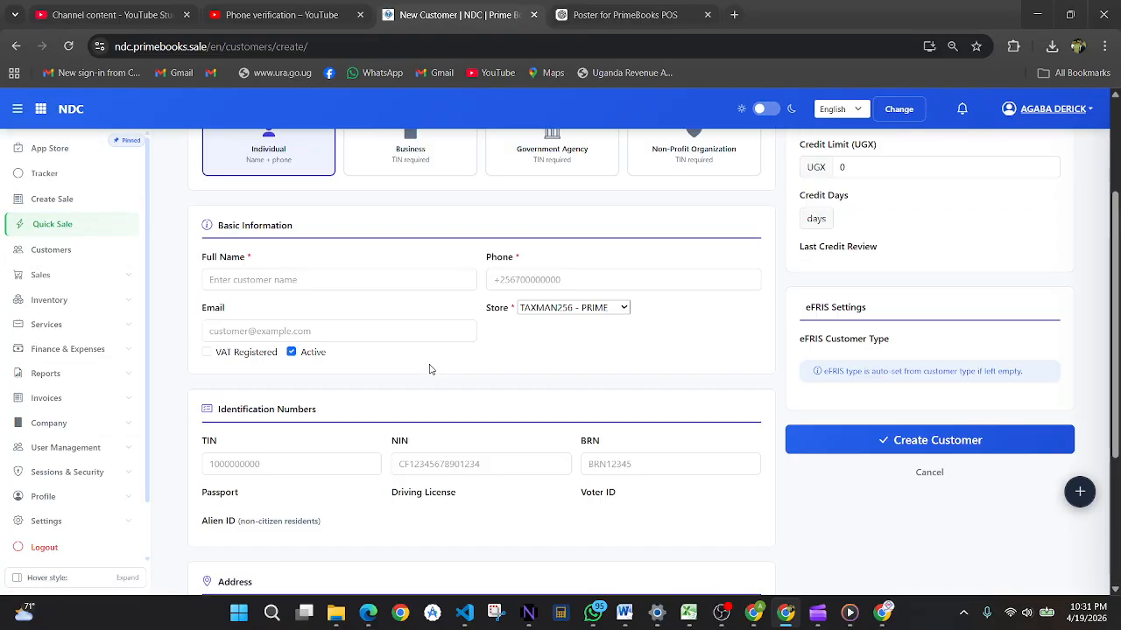
click(561, 214)
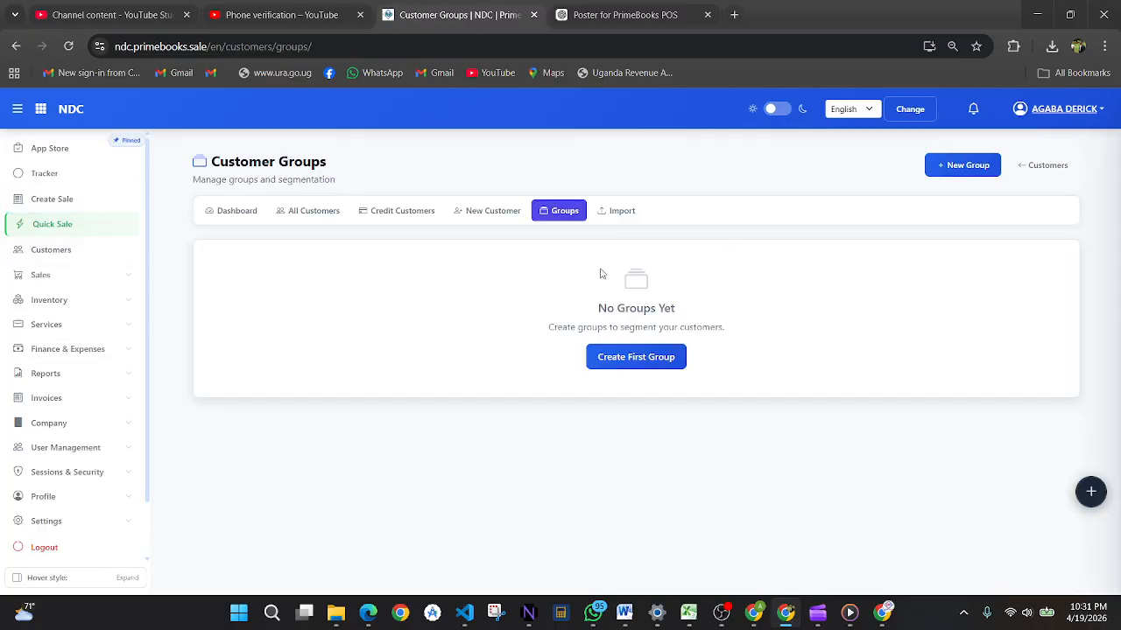
Download the CSV customer import template and save it as sample_customers in the Downloads folder.
click(634, 214)
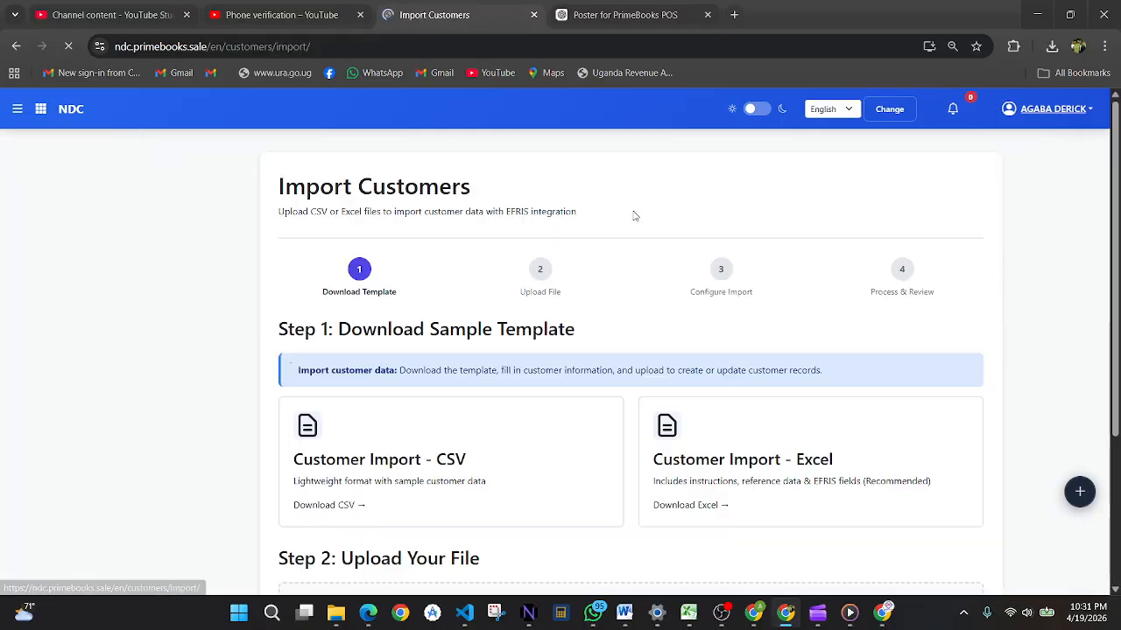
scroll(598, 318, down, 3)
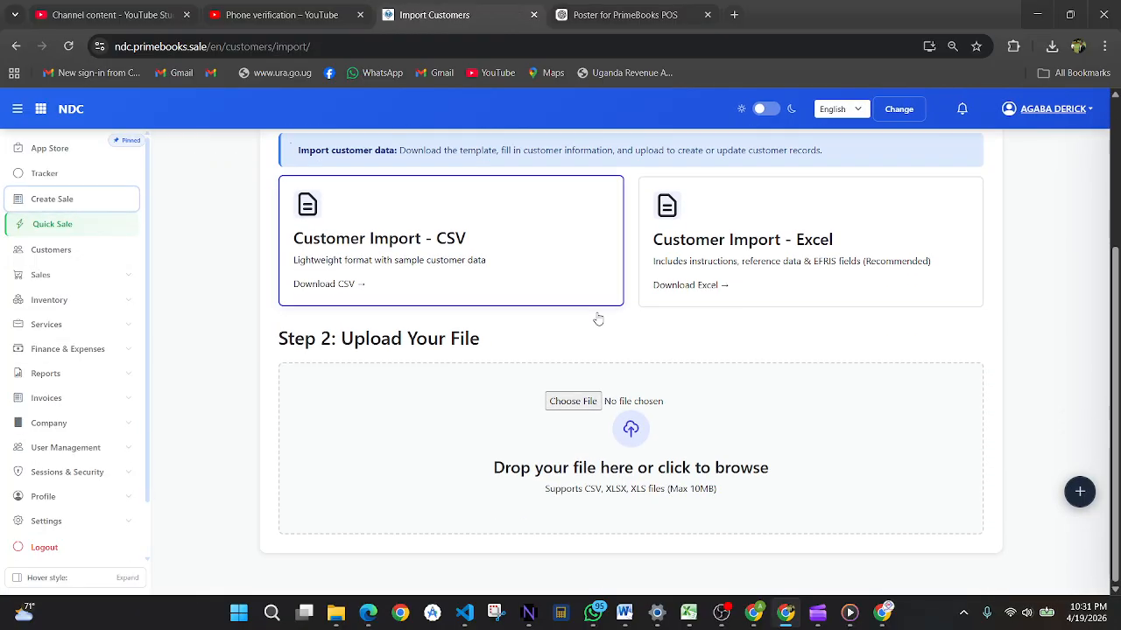
scroll(598, 318, up, 1)
scroll(598, 318, up, 1)
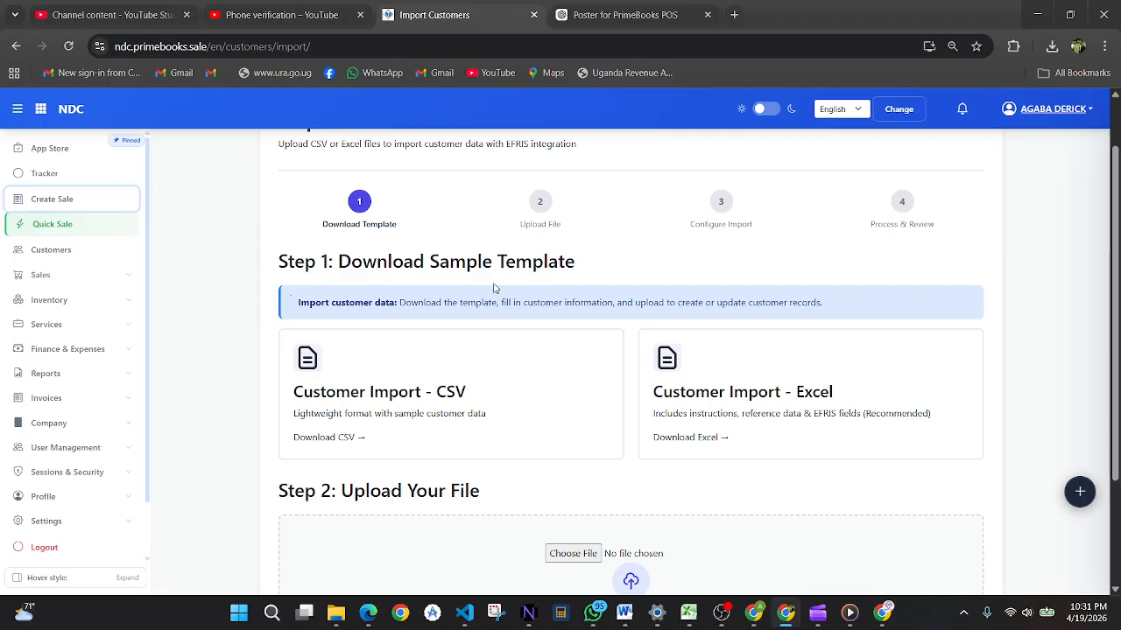
click(335, 403)
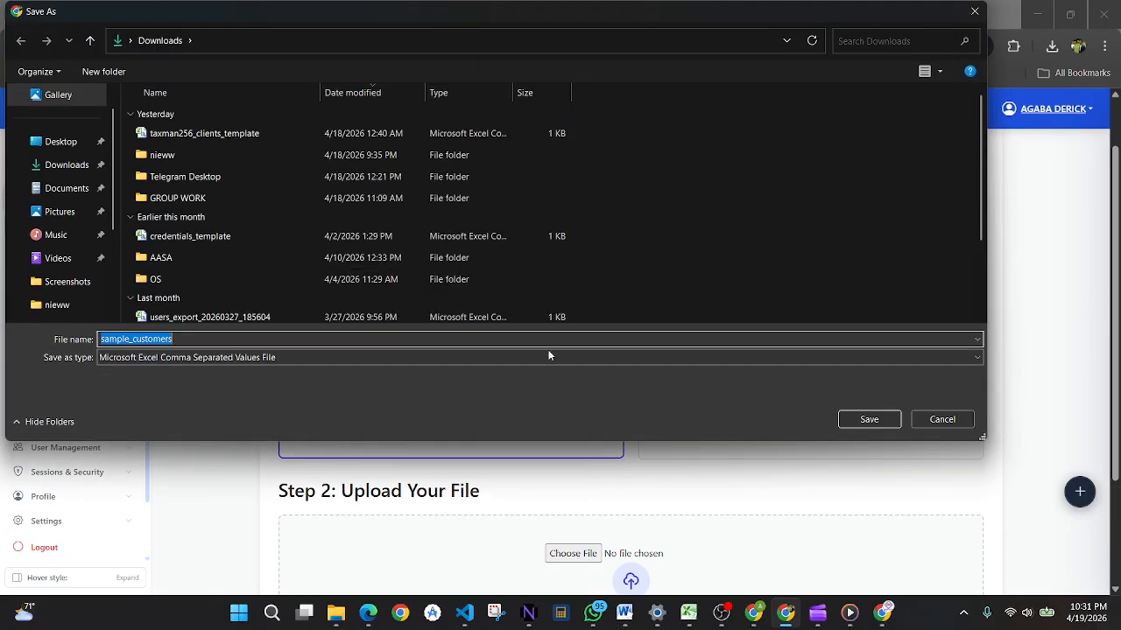
click(862, 420)
Review the customer import page's template download and file upload steps.
scroll(627, 412, down, 1)
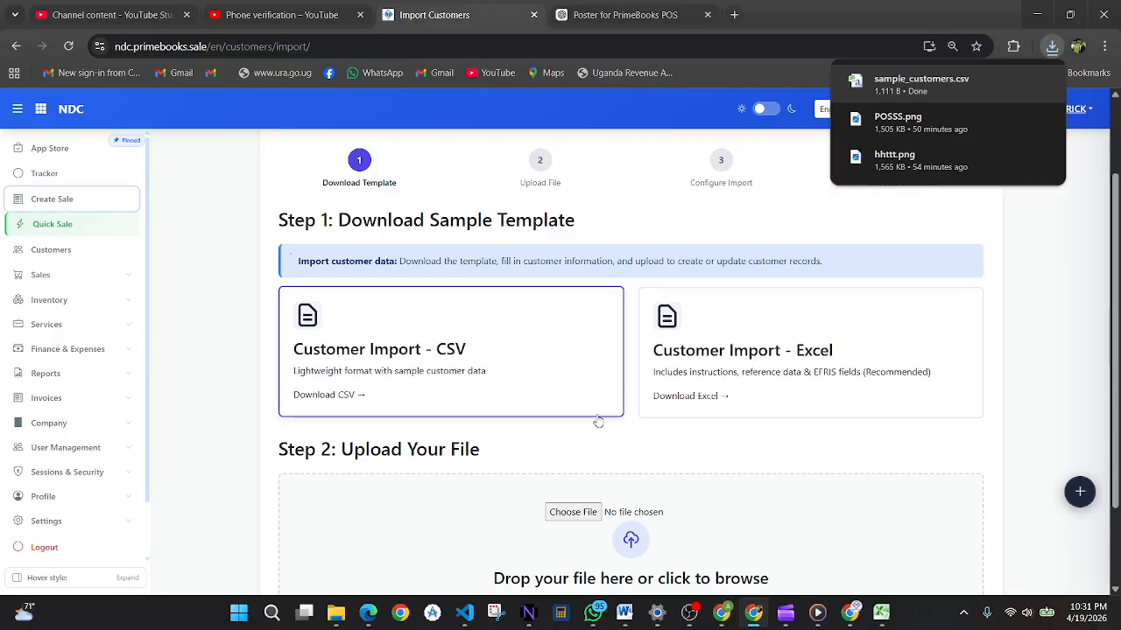
scroll(592, 438, down, 3)
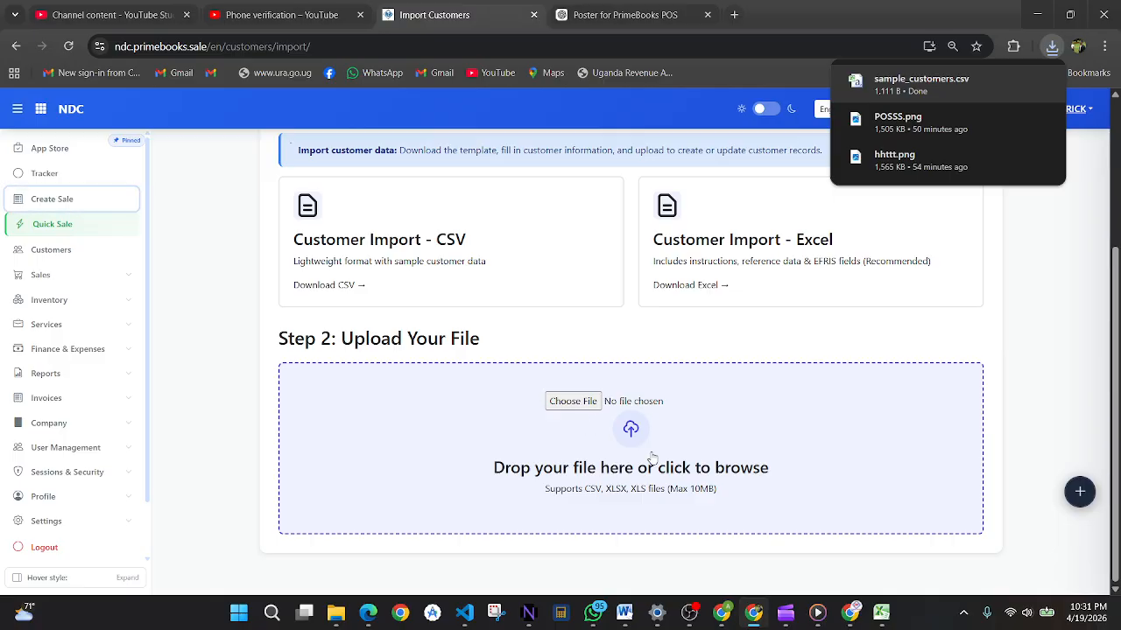
scroll(652, 457, up, 5)
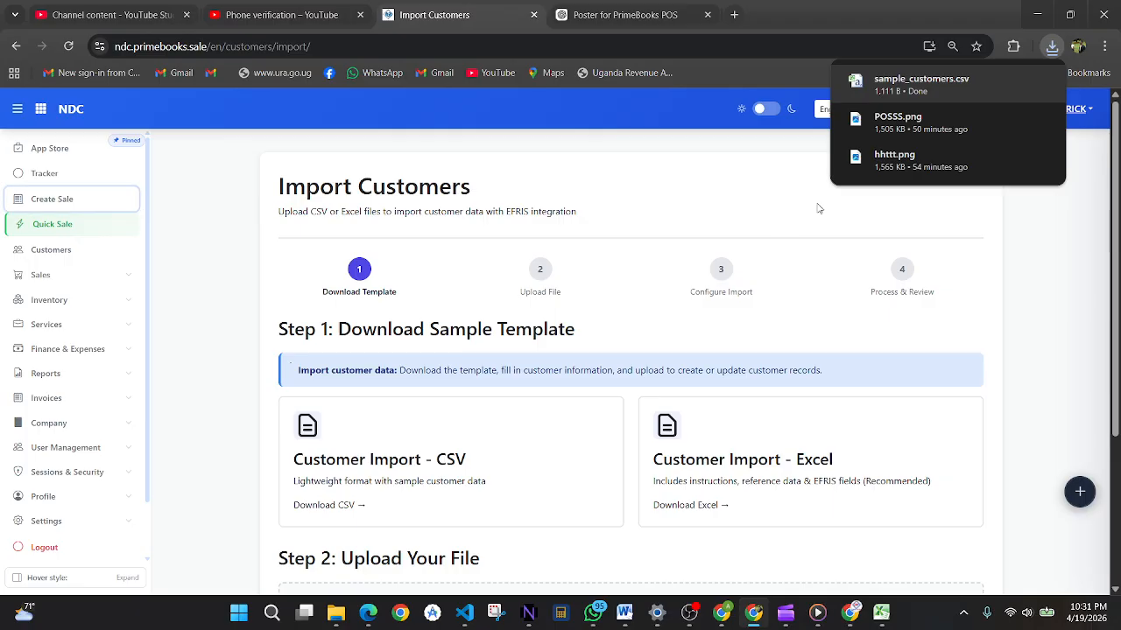
scroll(805, 220, down, 5)
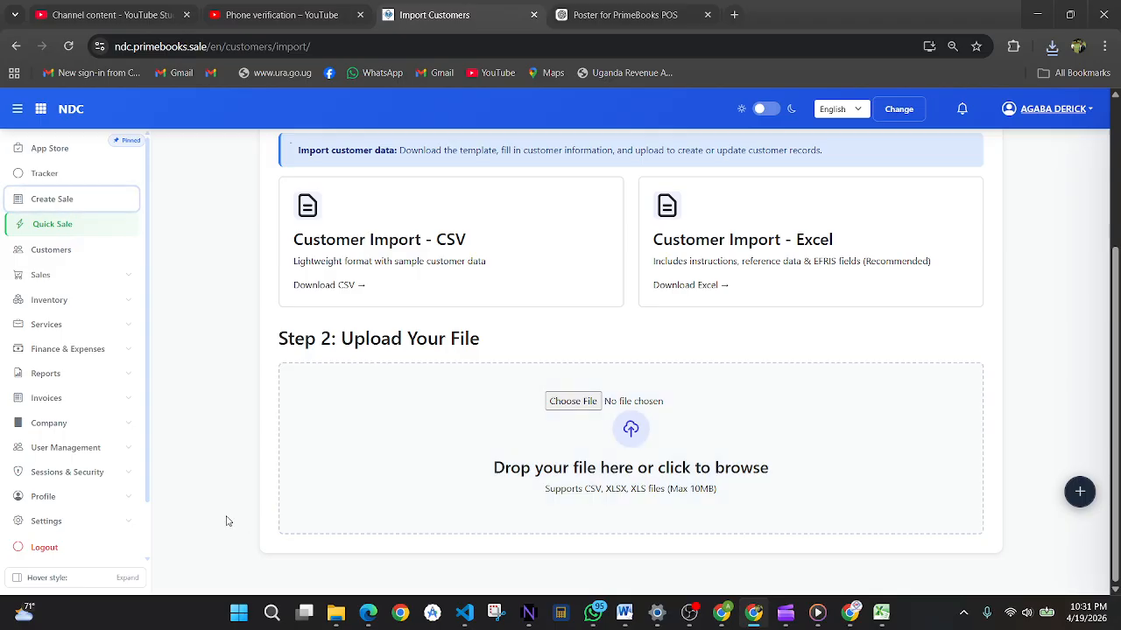
scroll(226, 521, up, 5)
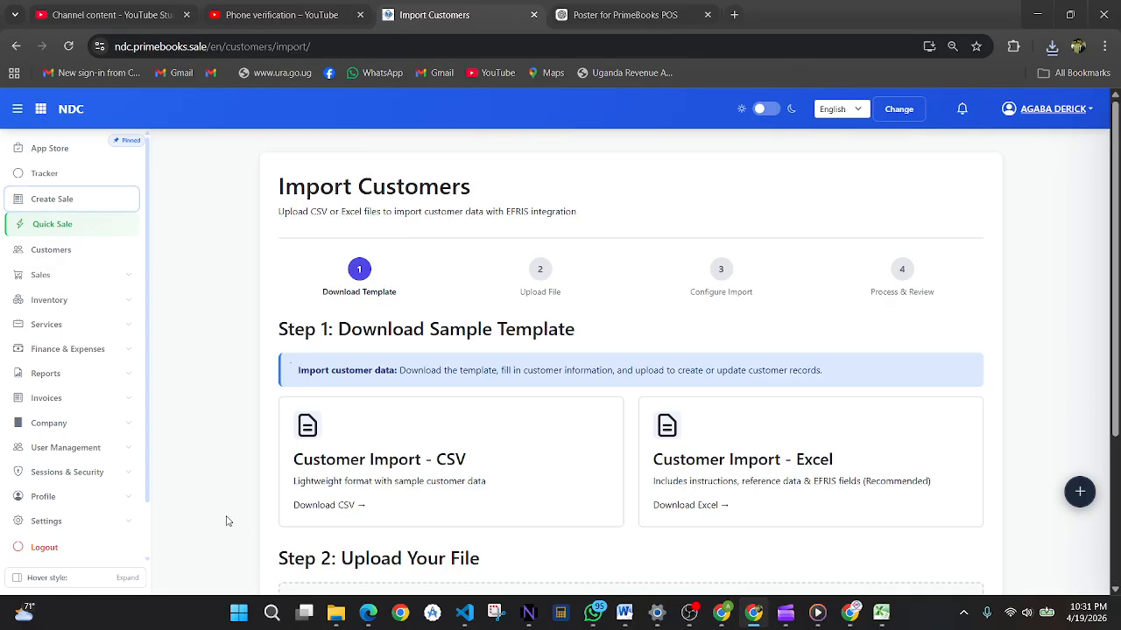
Open the Sales Hub overview covering all sales.
click(49, 276)
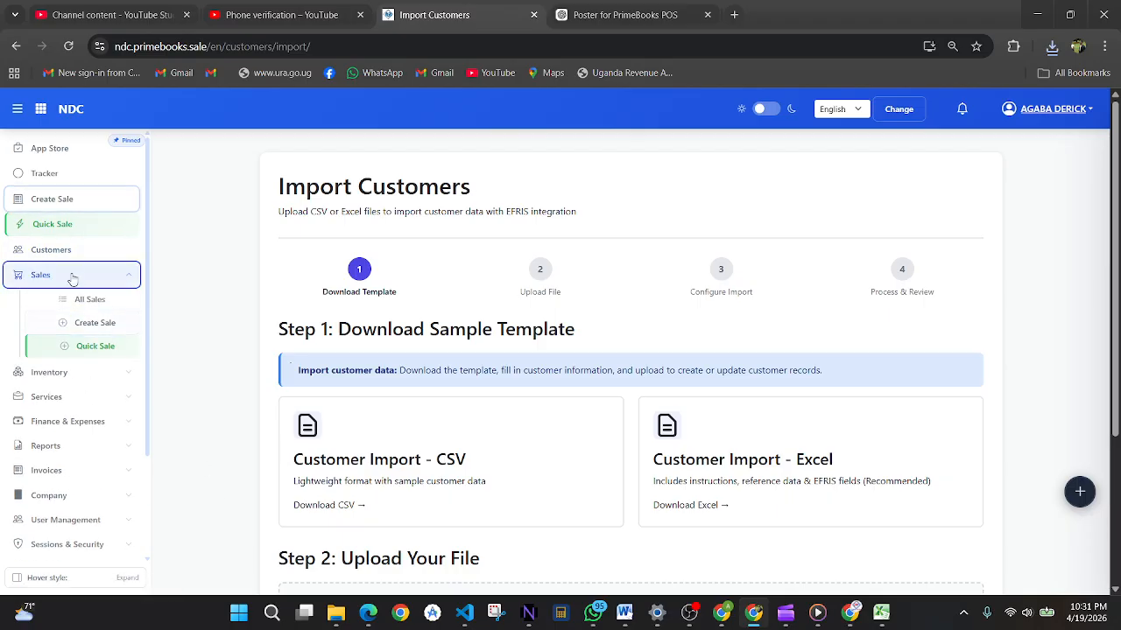
click(73, 277)
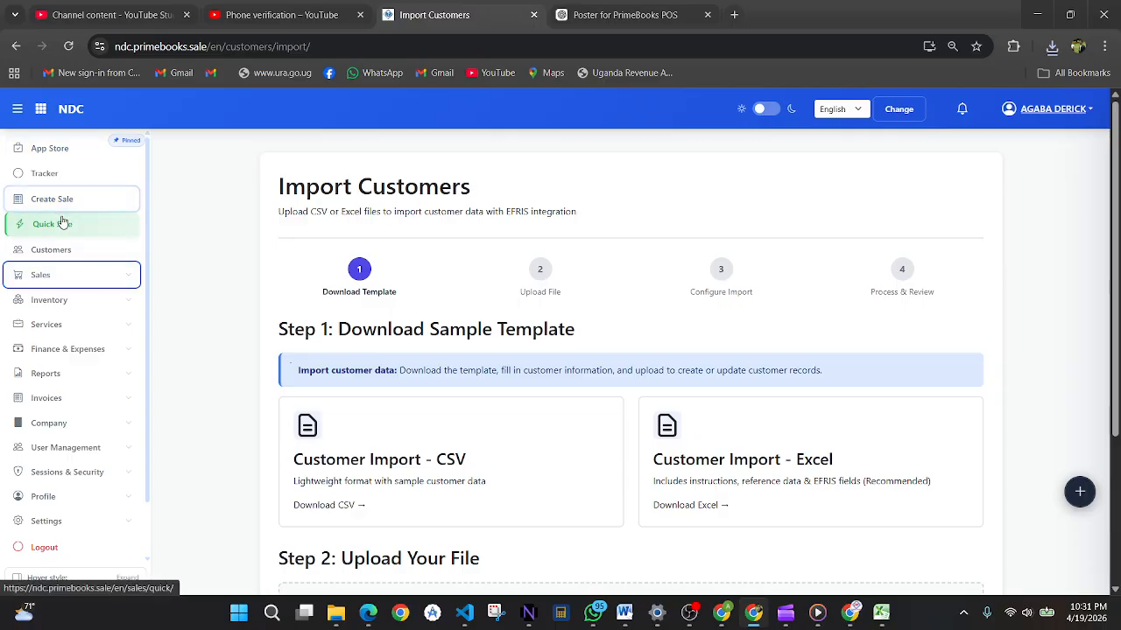
click(61, 277)
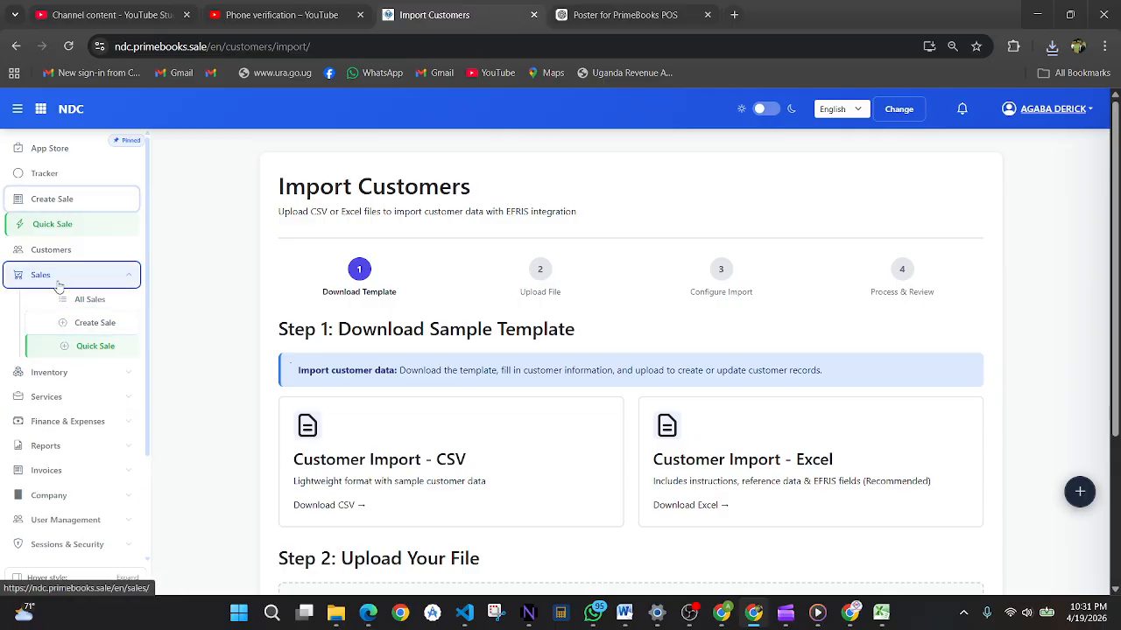
click(88, 301)
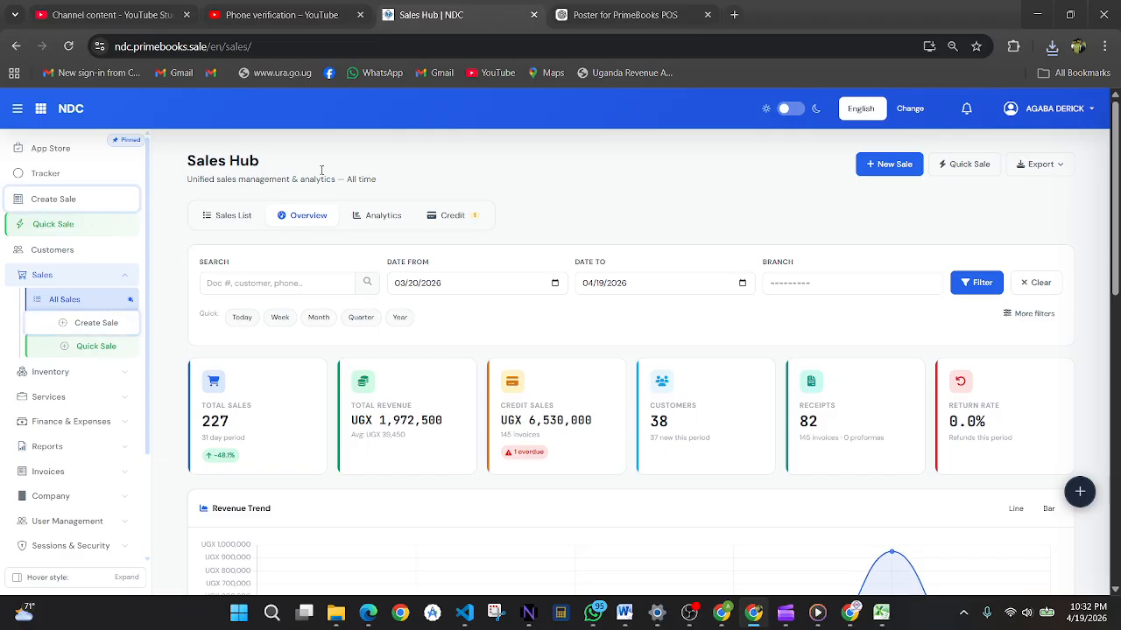
Examine the Sales Hub overview's revenue trend, payment methods, top items, sales by hour, branch performance and document distribution.
scroll(326, 377, down, 5)
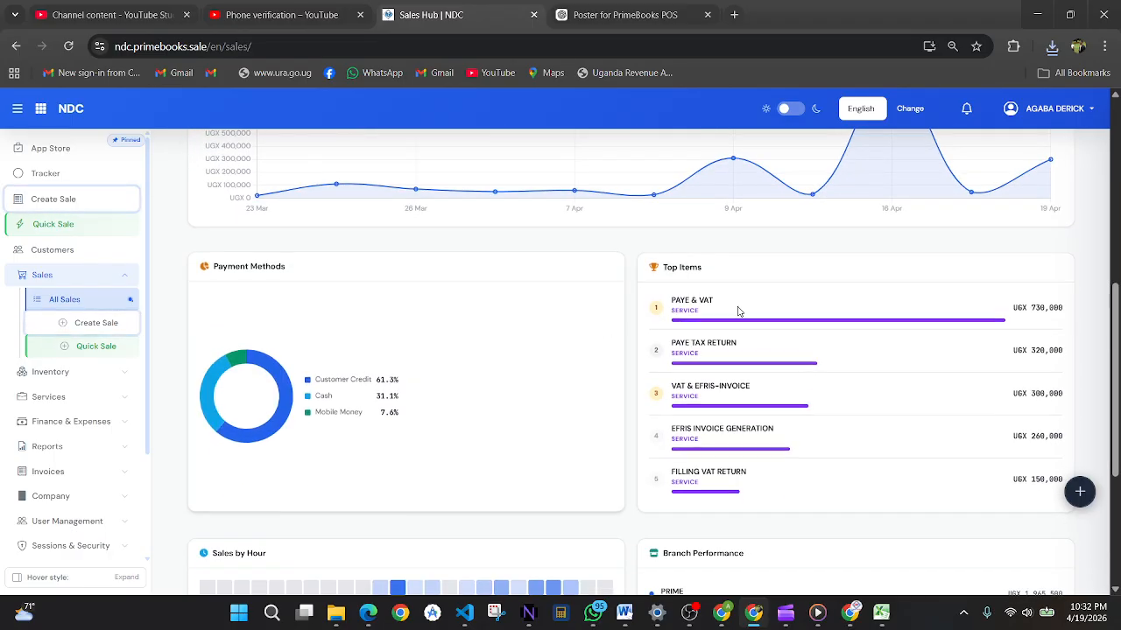
drag(662, 267, 706, 267)
click(706, 267)
scroll(667, 371, down, 1)
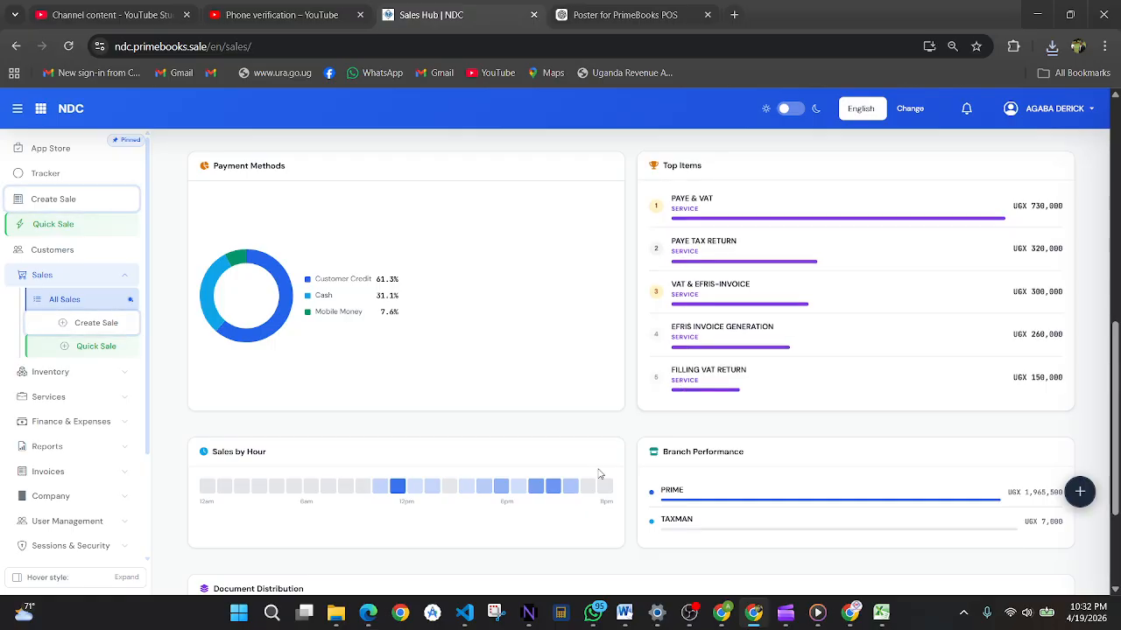
scroll(392, 500, down, 1)
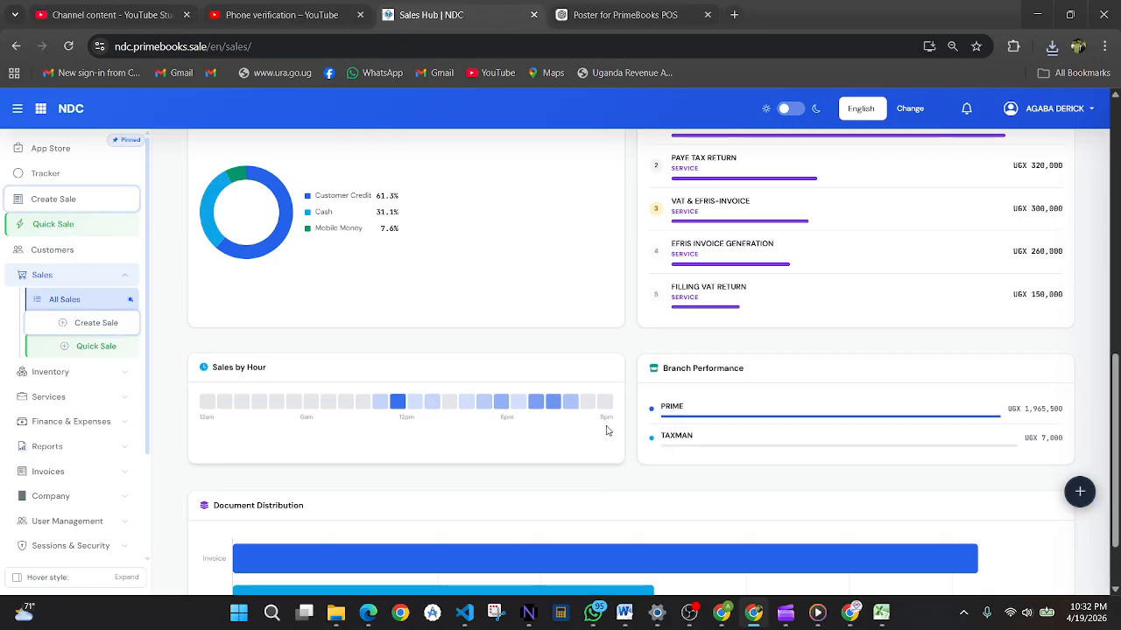
scroll(607, 430, down, 1)
scroll(607, 430, up, 2)
scroll(607, 430, up, 7)
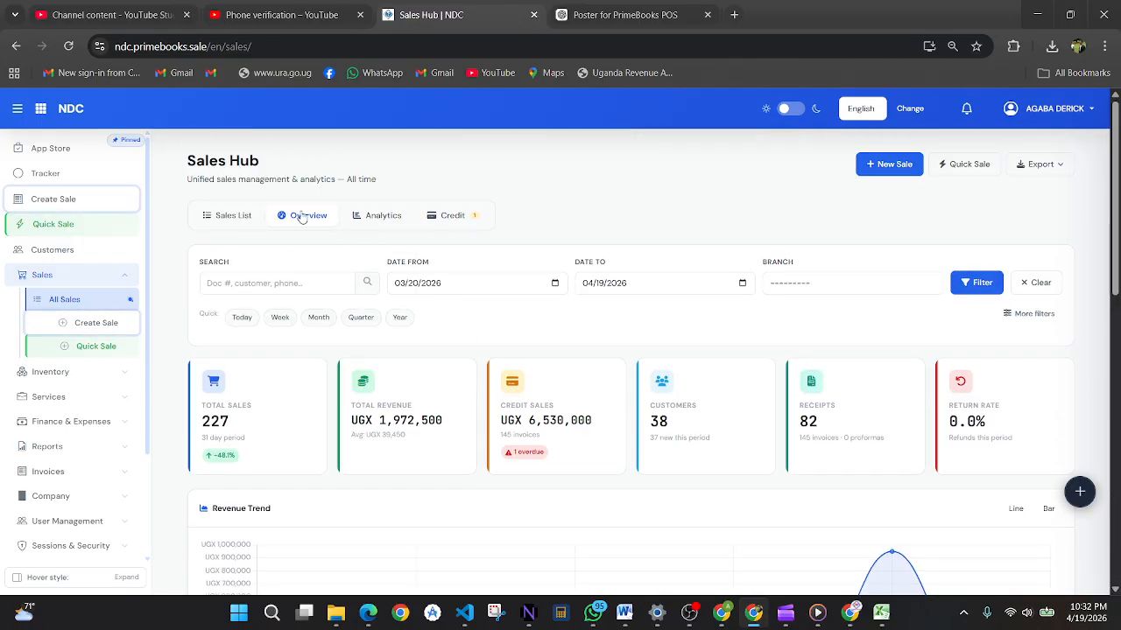
Examine the Sales Hub's analytics and credit views, including the credit invoice summary and top credit customers.
click(235, 216)
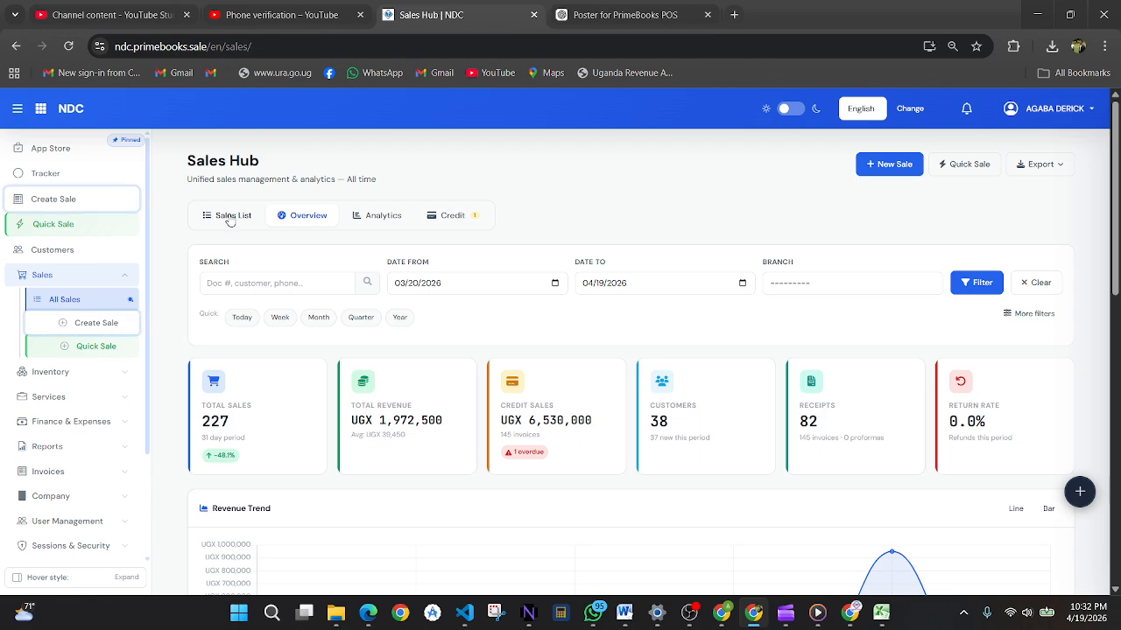
click(371, 215)
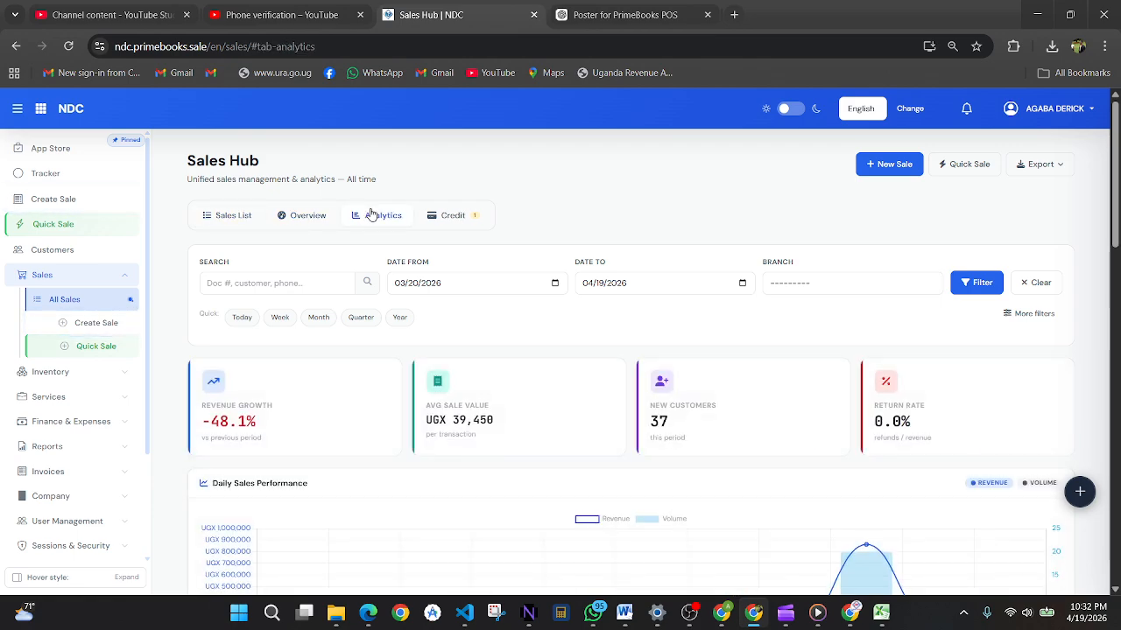
click(451, 215)
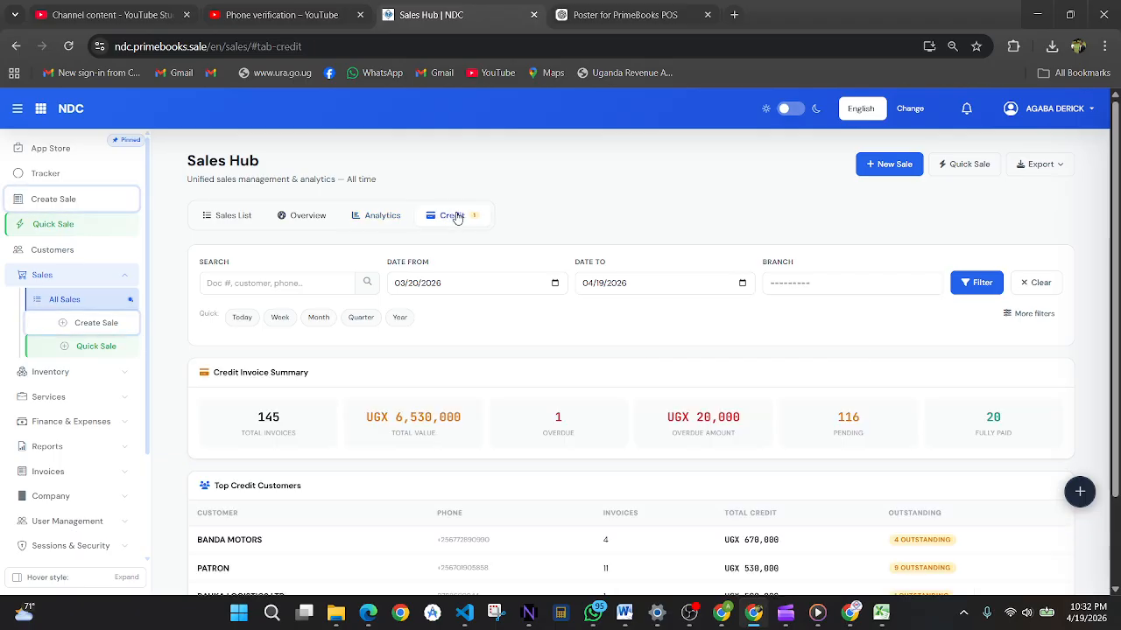
scroll(411, 403, down, 2)
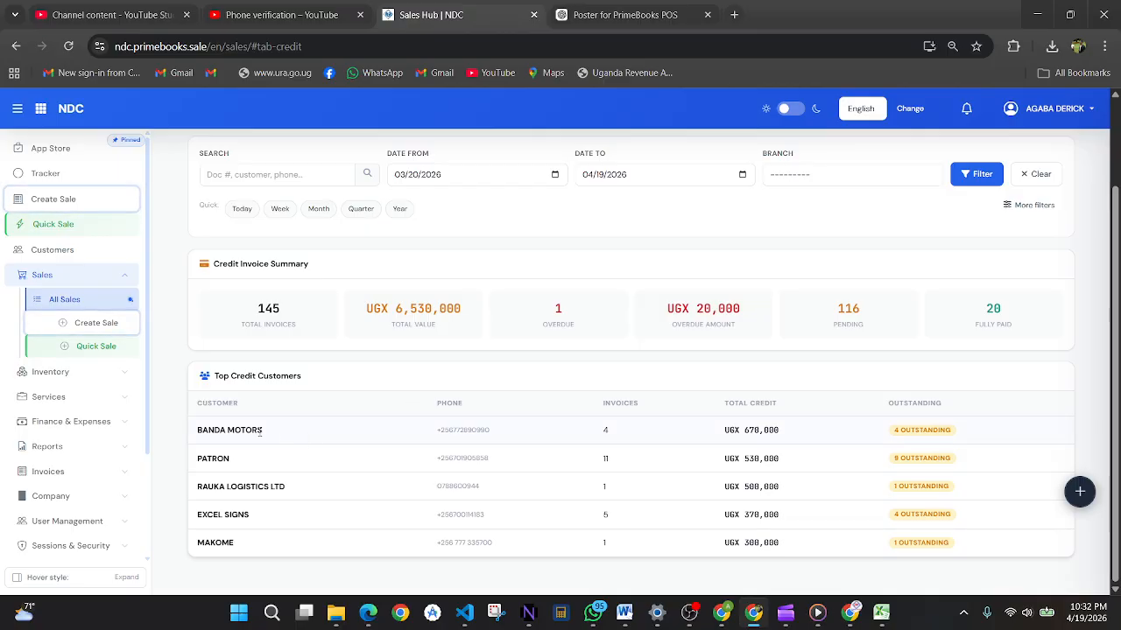
scroll(477, 482, up, 2)
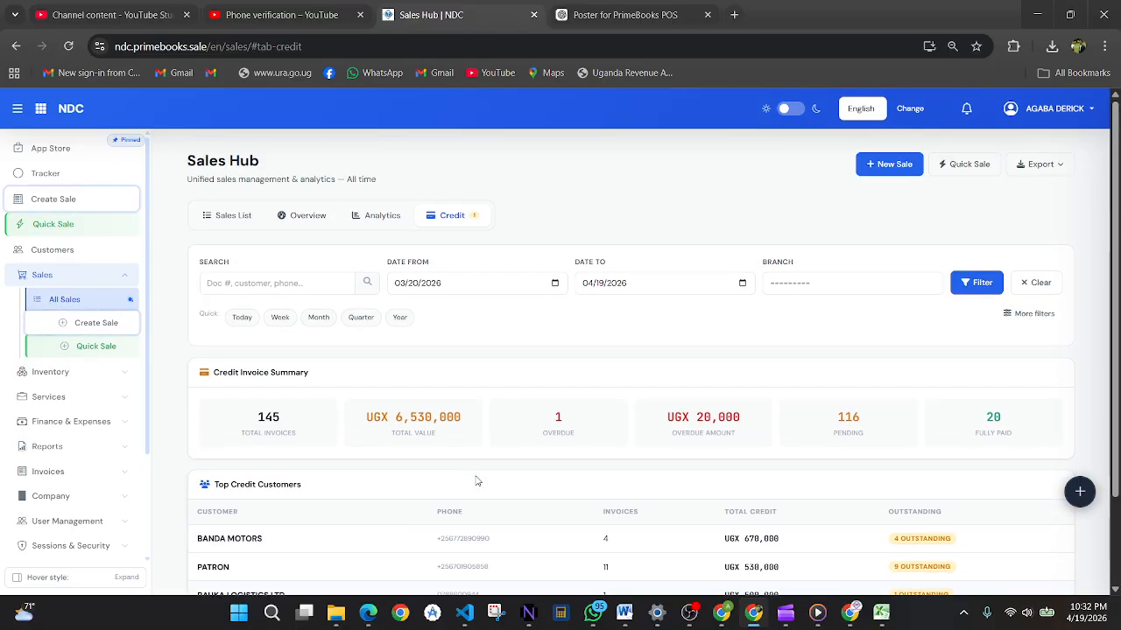
Open the inventory dashboard and review its stock summary figures, Stock Health chart and Movement Trends.
click(64, 375)
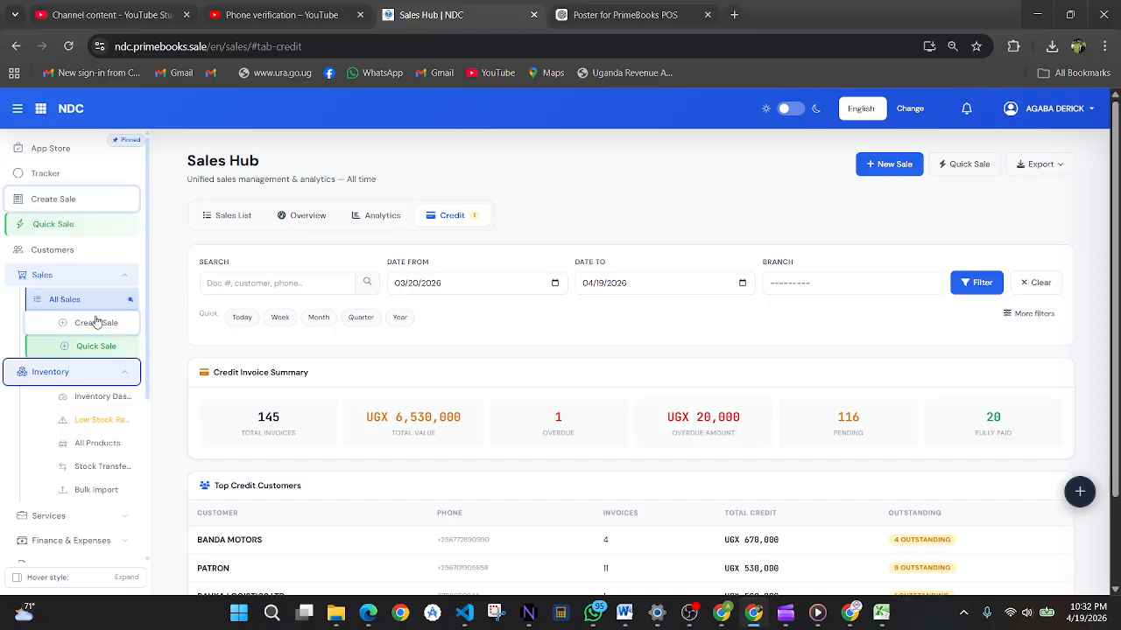
click(97, 396)
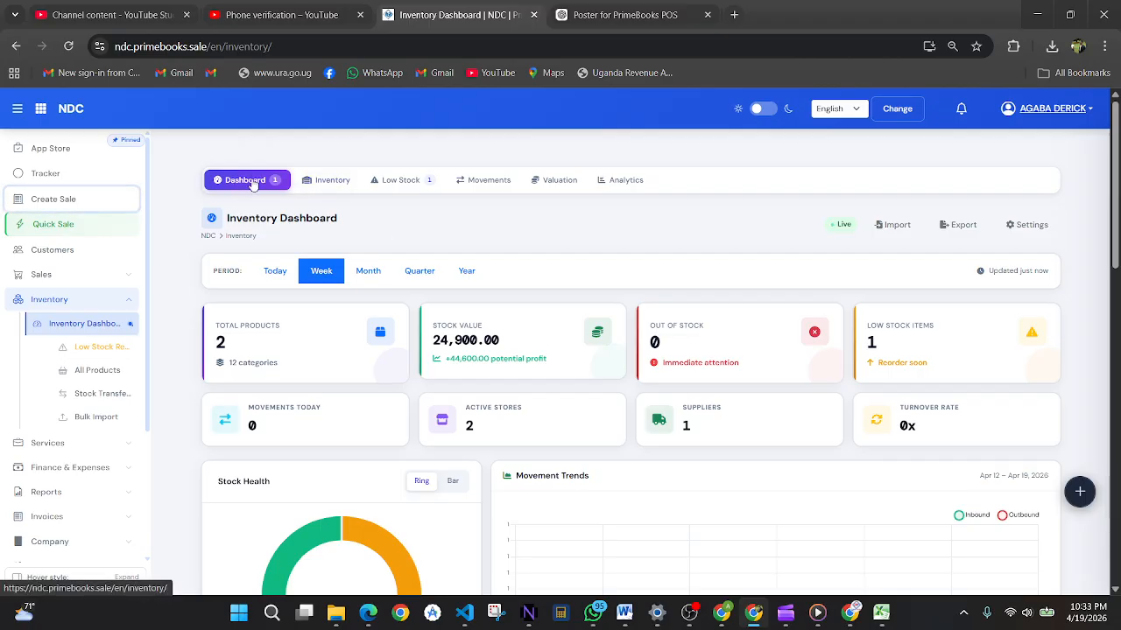
scroll(342, 342, down, 1)
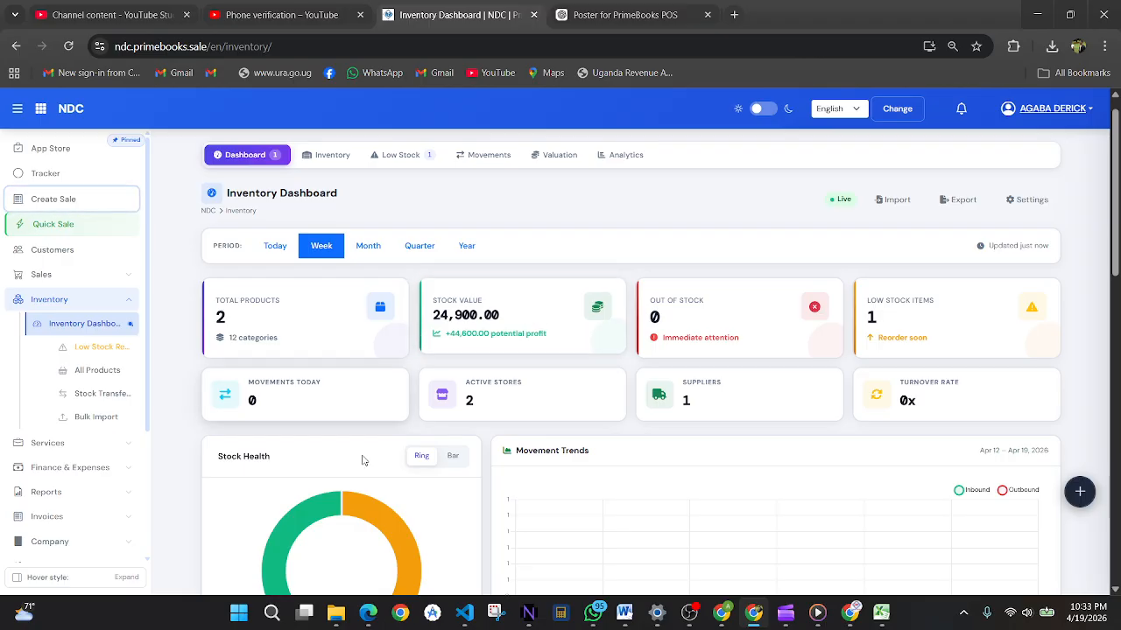
scroll(362, 458, down, 3)
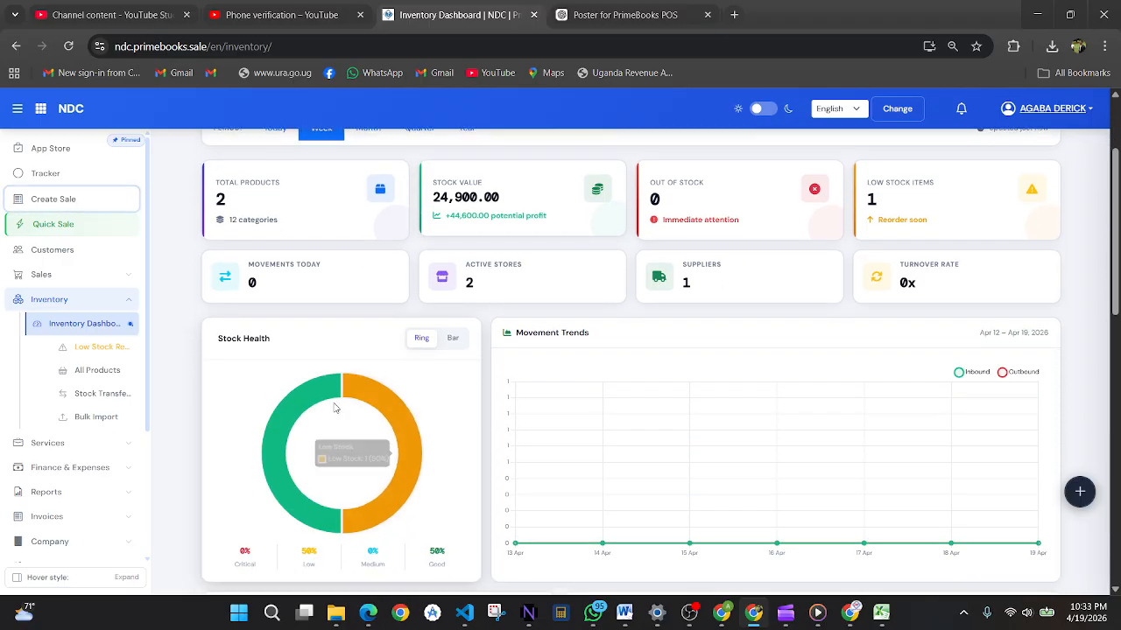
mouse_move(284, 493)
mouse_move(411, 451)
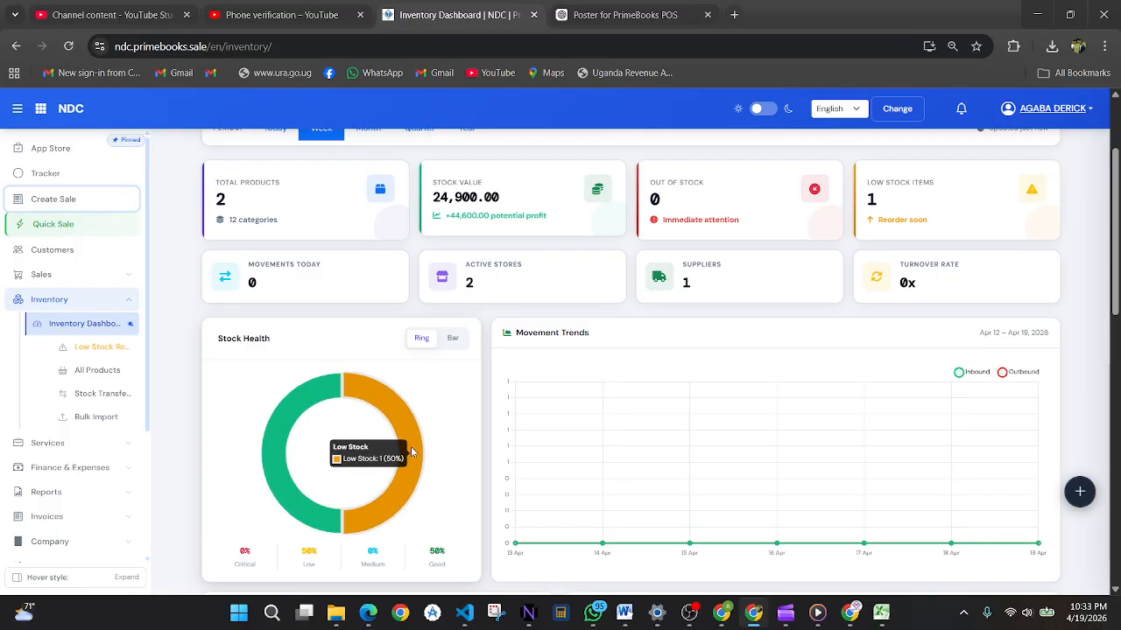
Examine the inventory dashboard's stock alerts, recent activity, top products, quick actions and recent stock movements.
scroll(416, 425, down, 6)
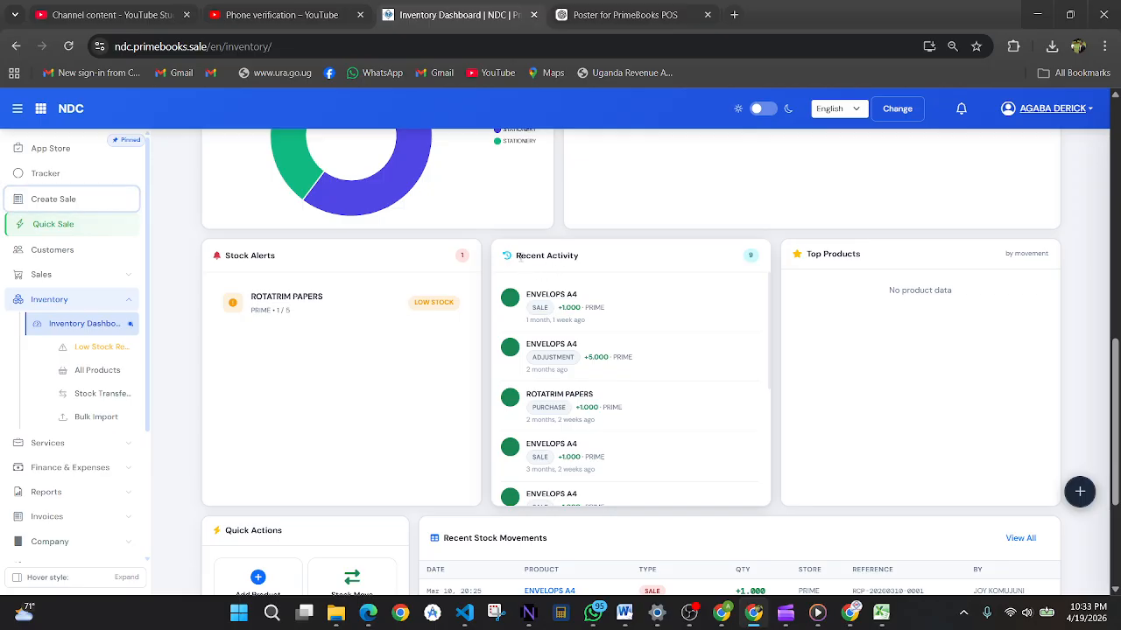
drag(517, 255, 594, 254)
scroll(552, 463, down, 3)
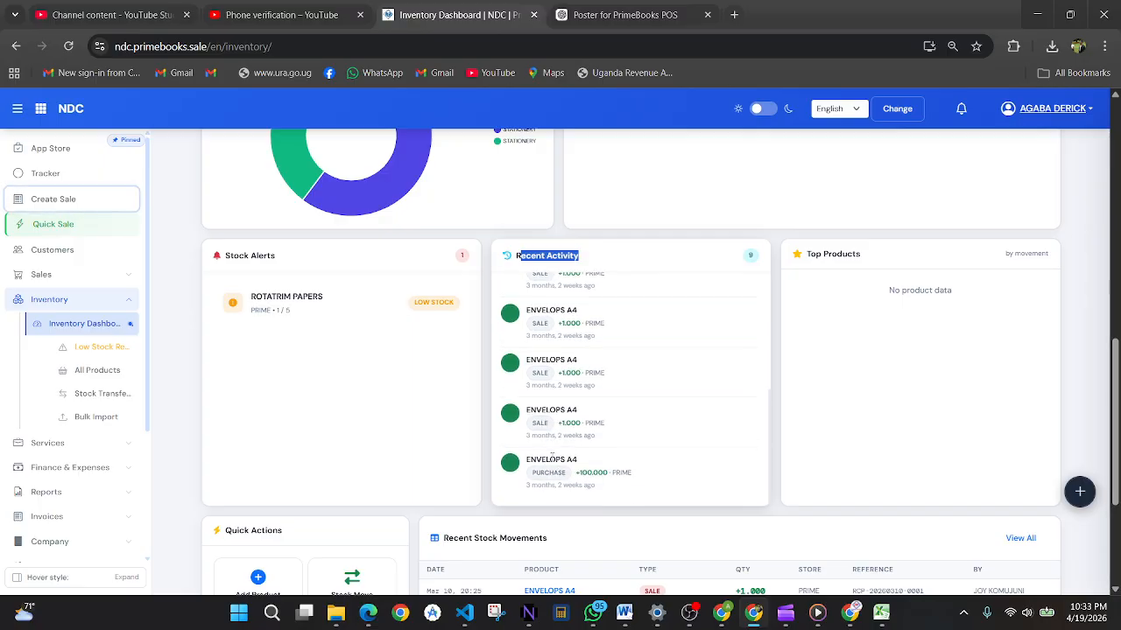
scroll(442, 466, down, 3)
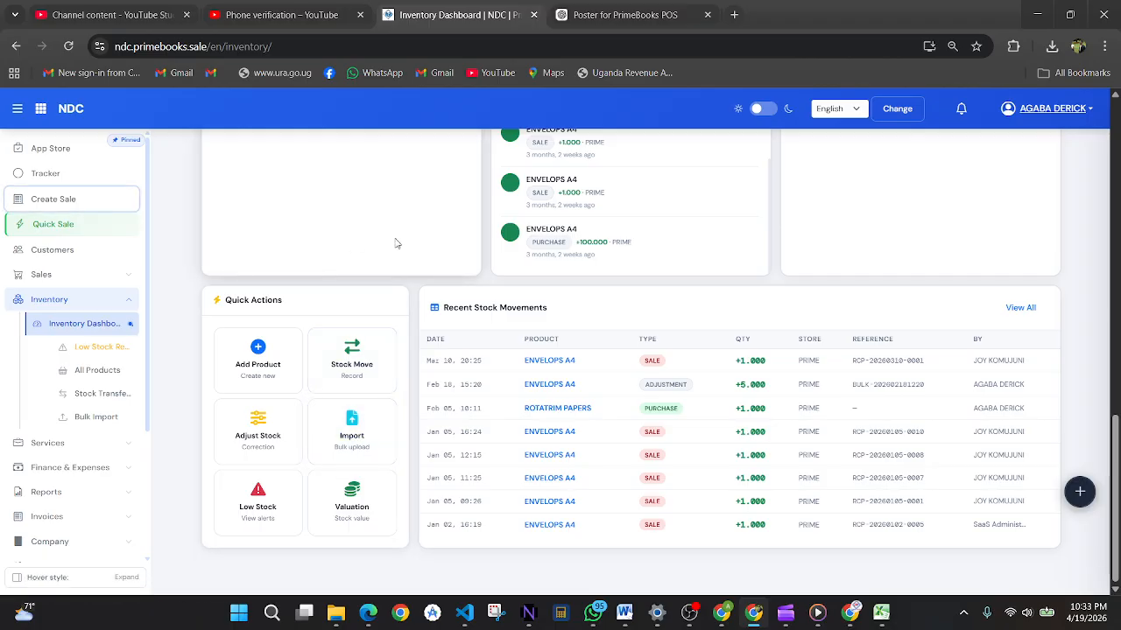
scroll(382, 237, up, 10)
scroll(401, 245, up, 4)
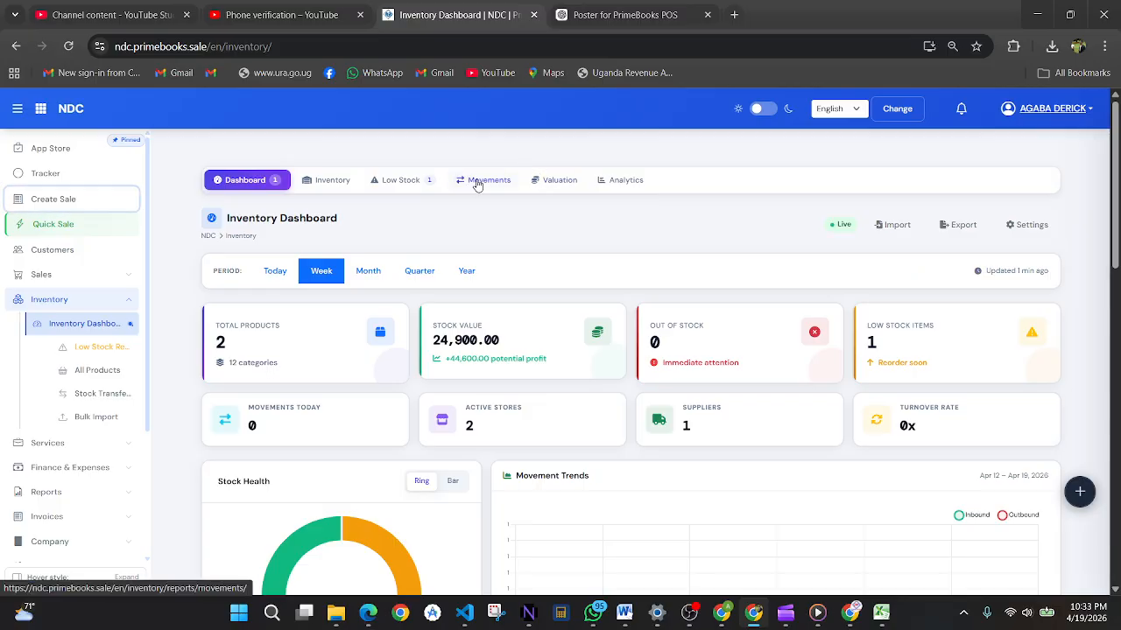
View the inventory's stock movement report, valuation report and movement analytics.
click(477, 182)
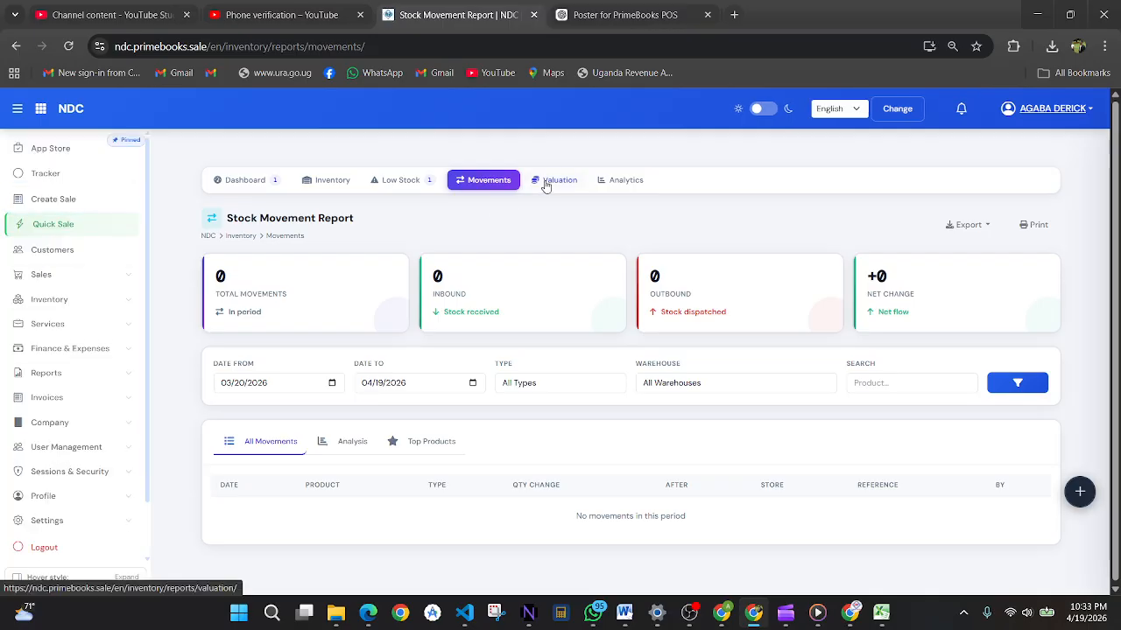
click(546, 184)
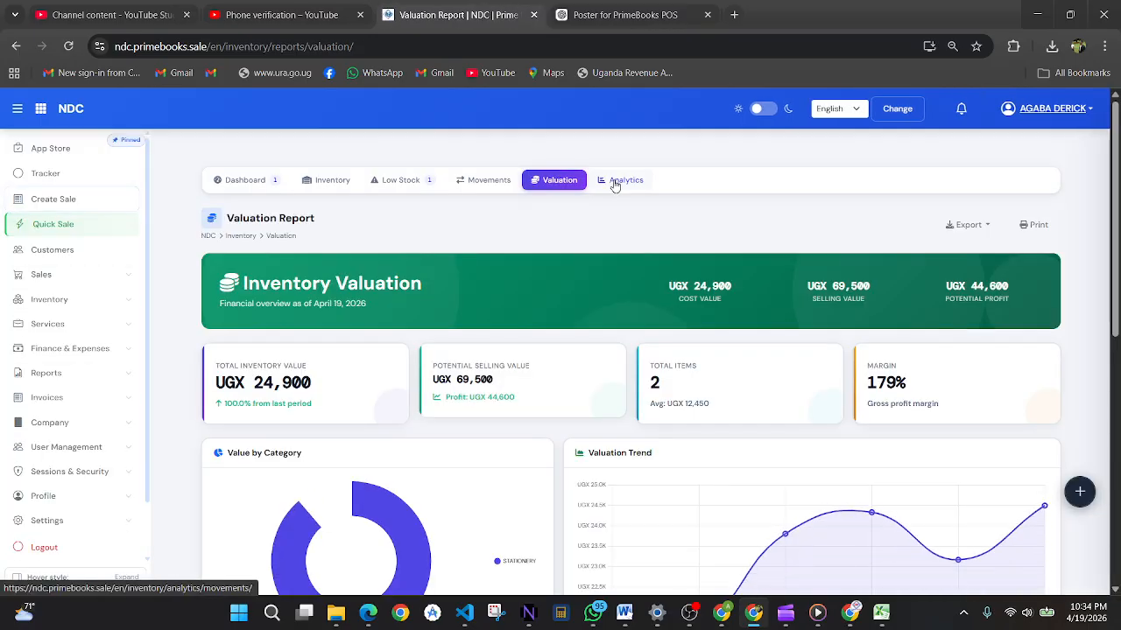
click(613, 182)
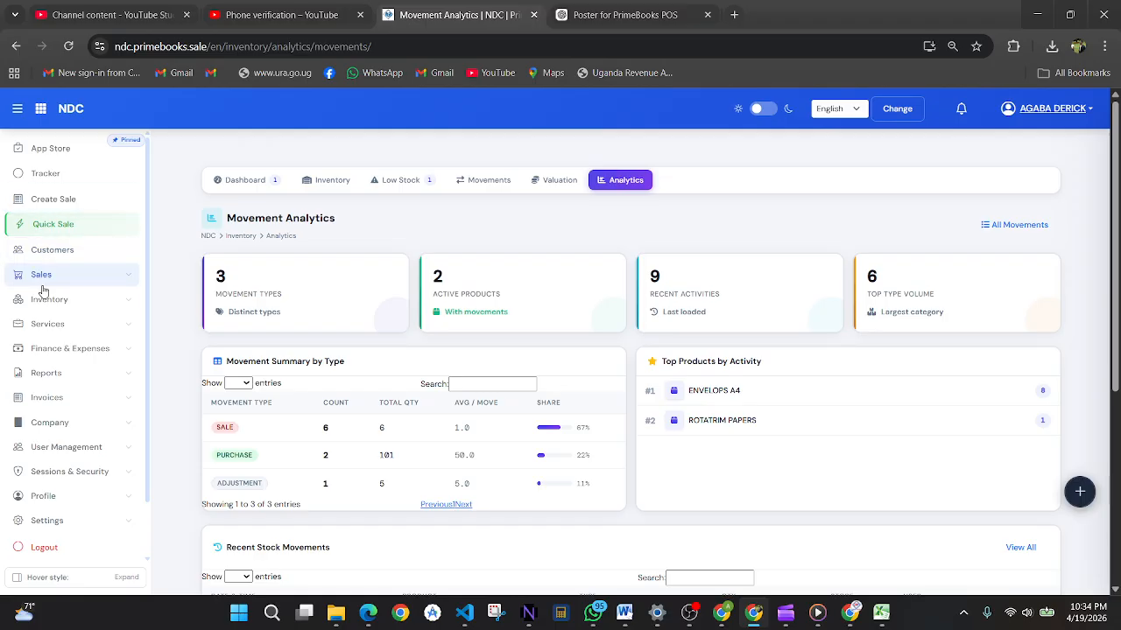
Open the Finance & Expenses dashboard and review its Create Expense form with the Utilities category selected.
click(56, 351)
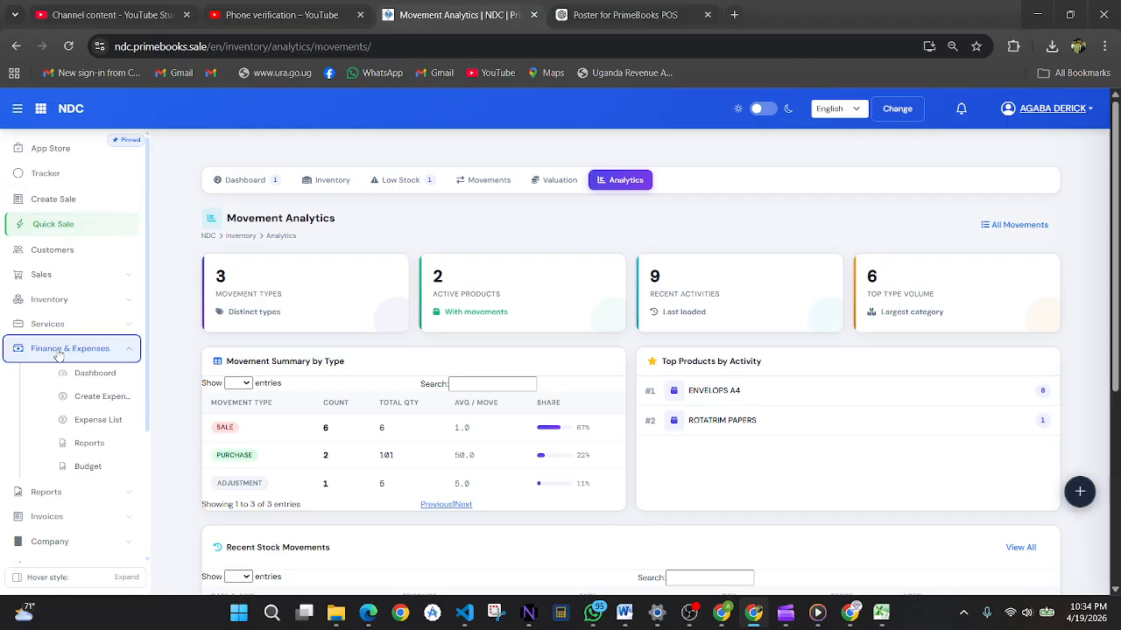
click(95, 373)
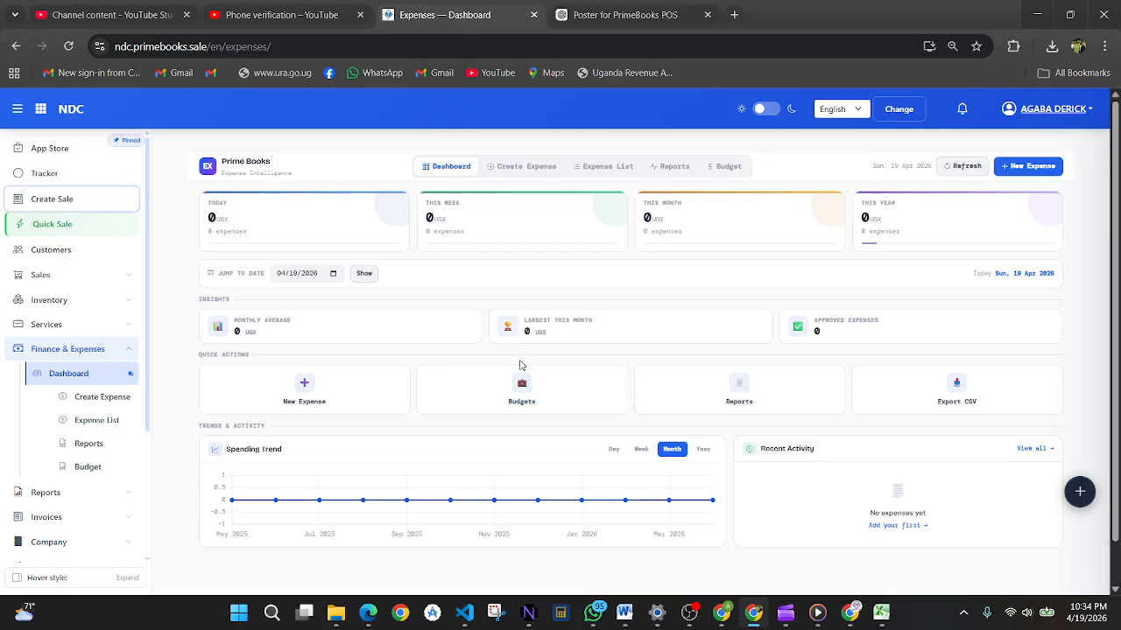
click(517, 168)
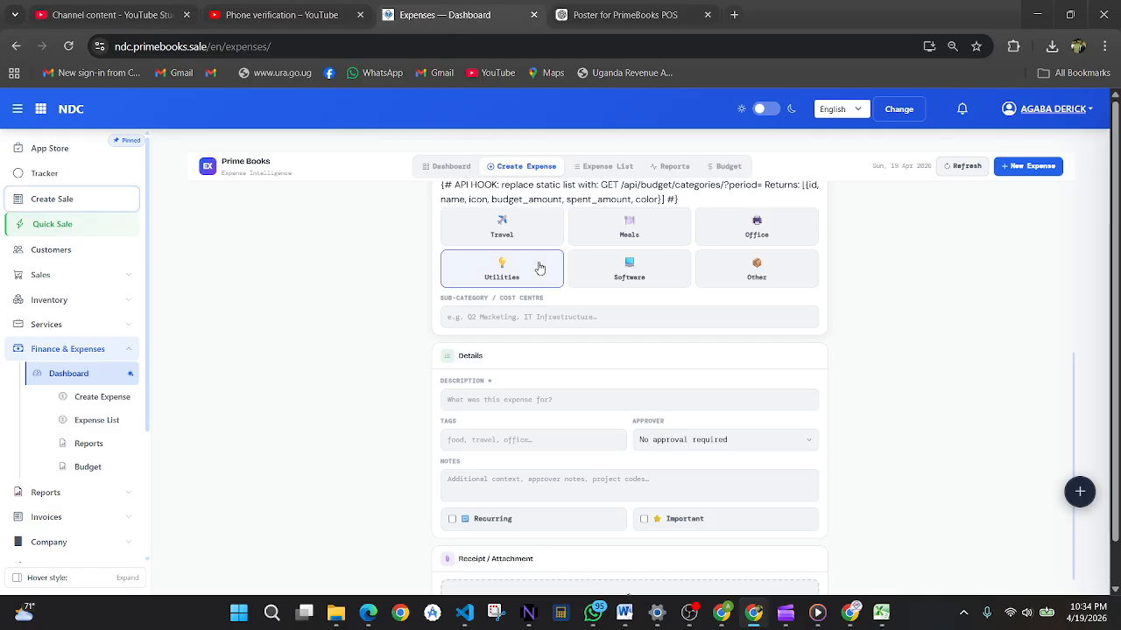
click(537, 267)
scroll(537, 267, down, 1)
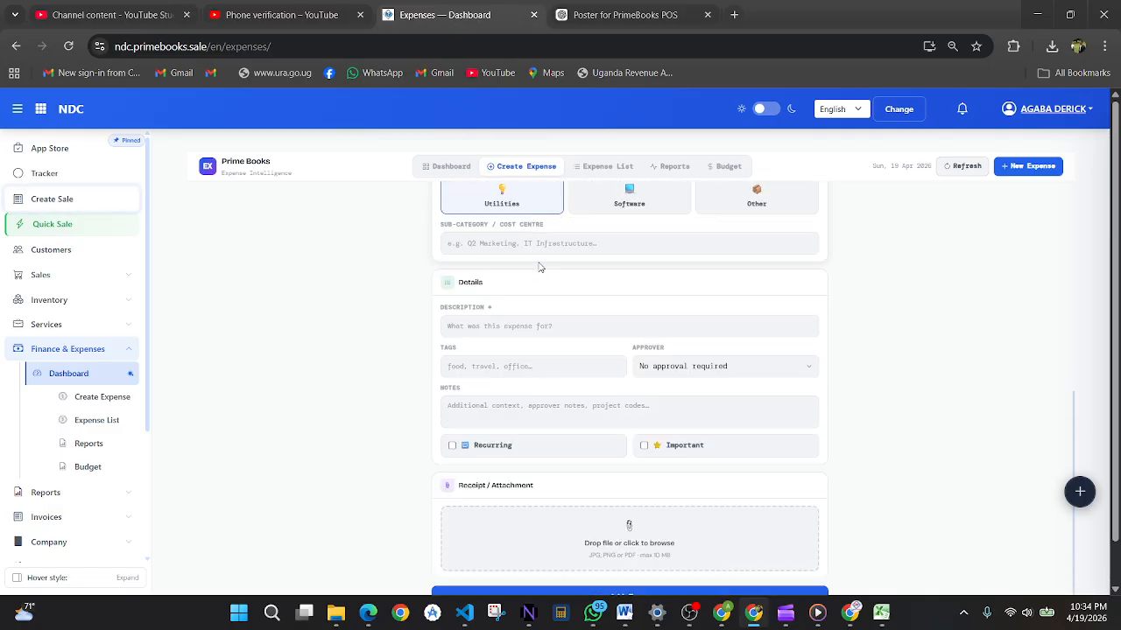
View the expense dashboard's expense list, spending reports and Budget Tracker.
click(589, 169)
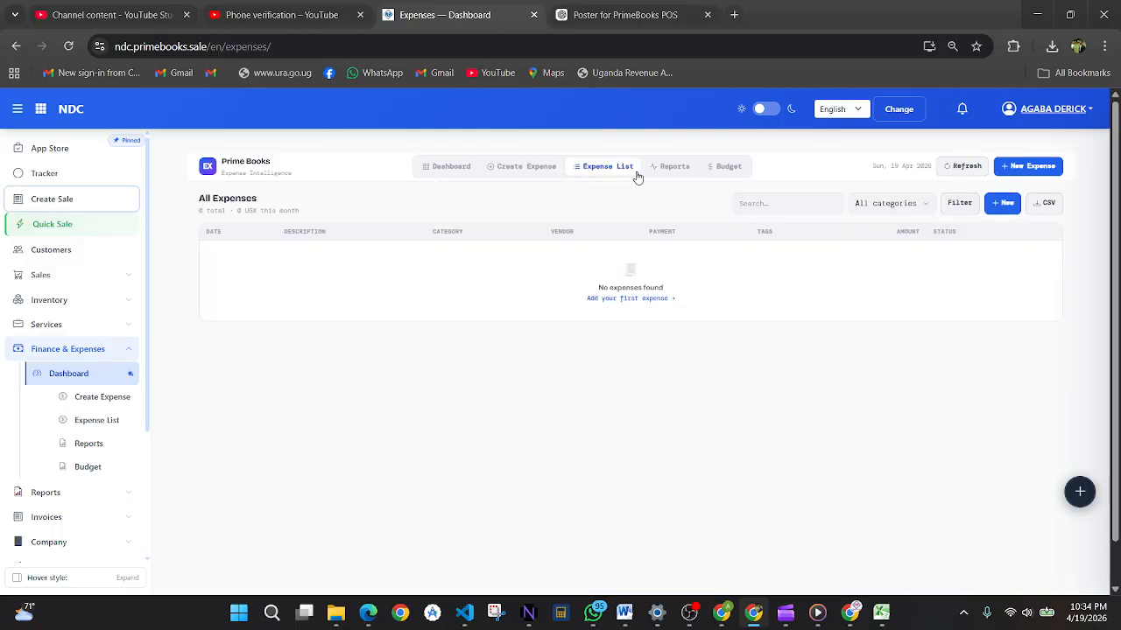
click(675, 169)
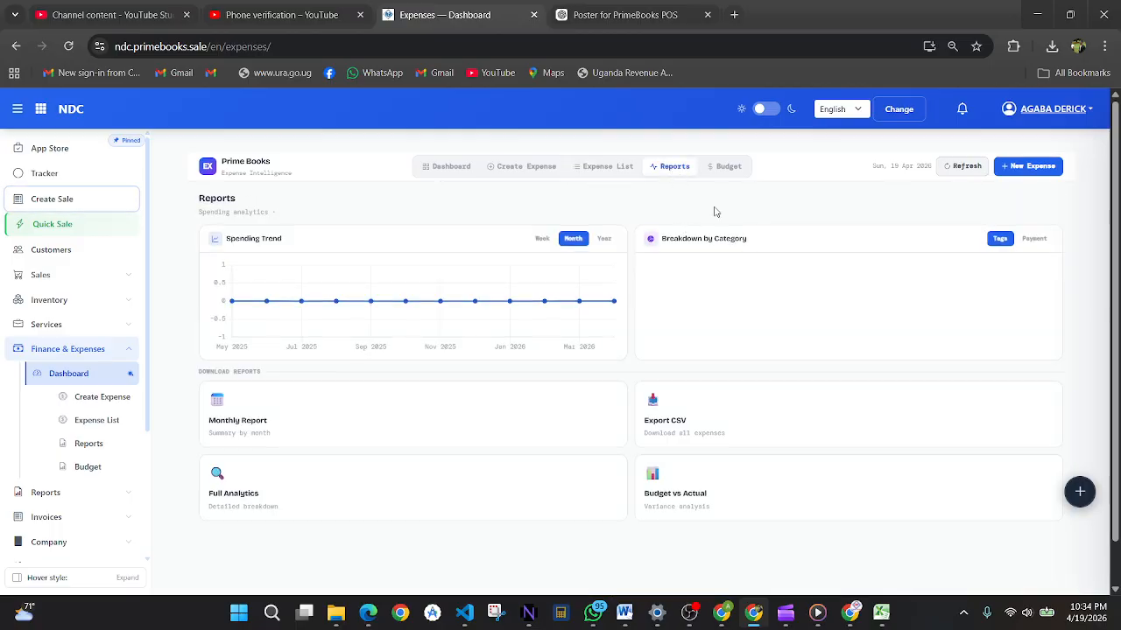
click(723, 167)
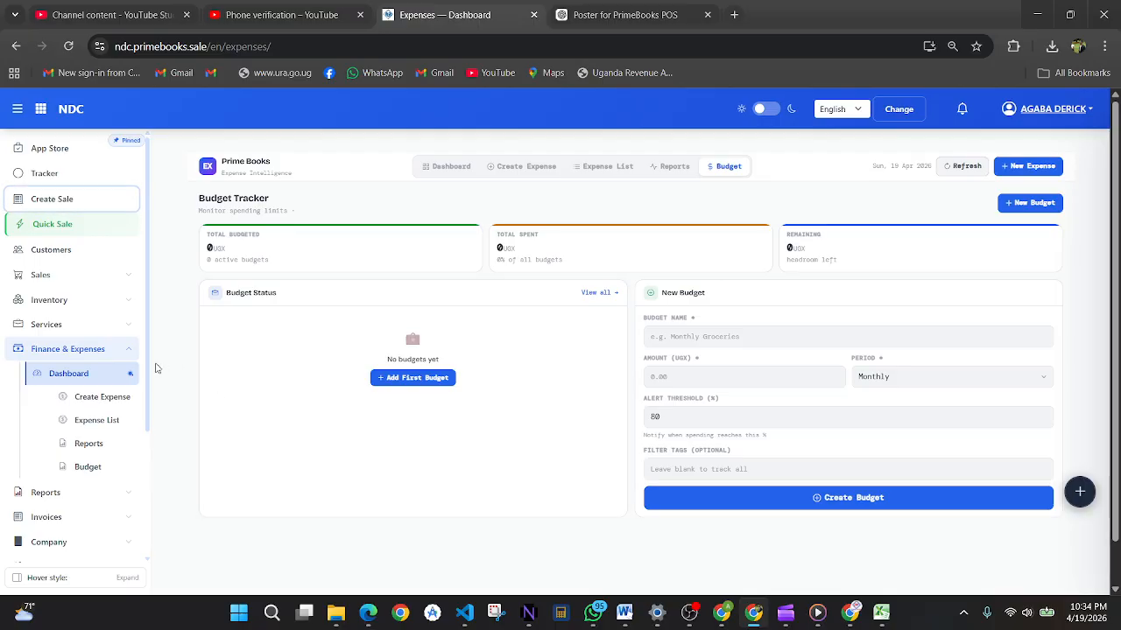
View the standalone New Expense page and the expense analytics page.
click(127, 399)
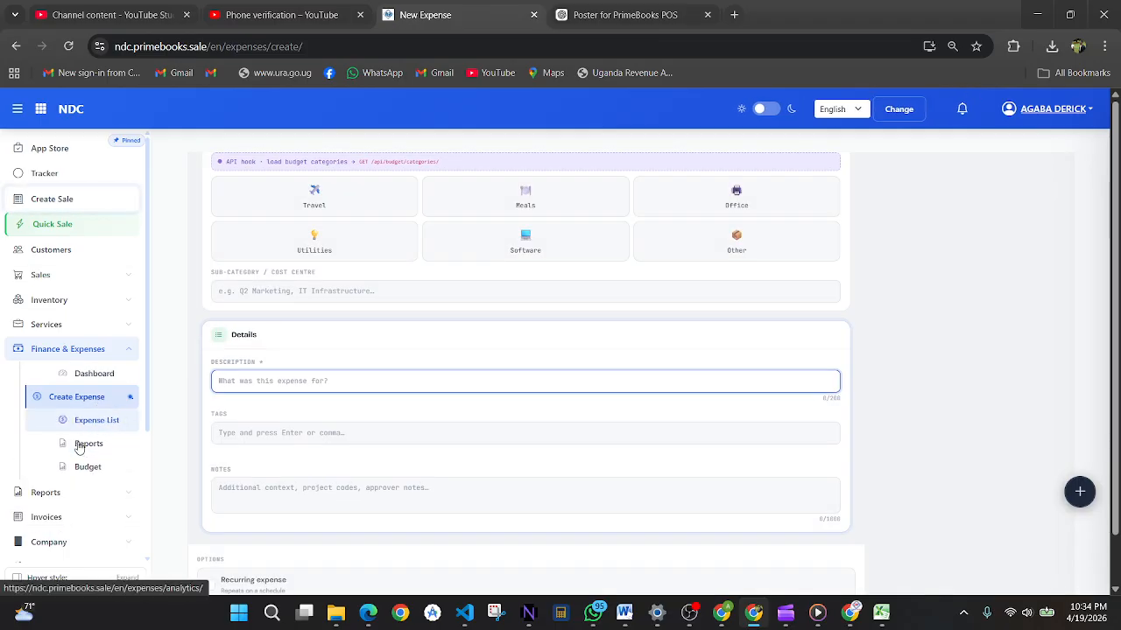
click(85, 449)
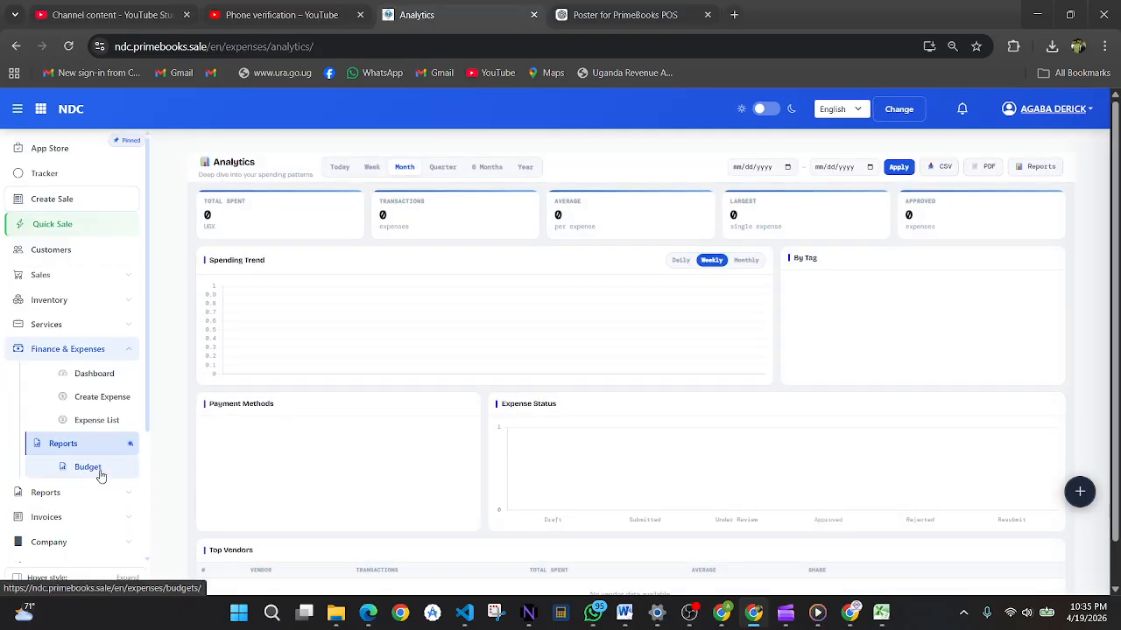
Open the Budgets page and examine the limits set for the active budgets such as electricity, food and transport.
click(91, 468)
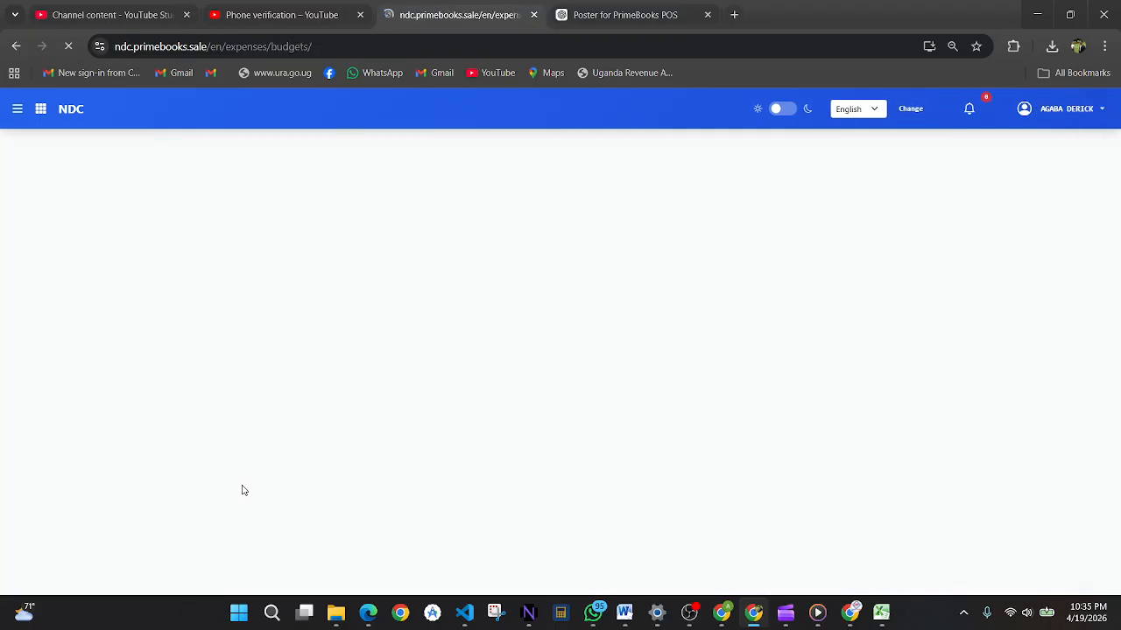
scroll(301, 345, down, 2)
scroll(301, 345, up, 1)
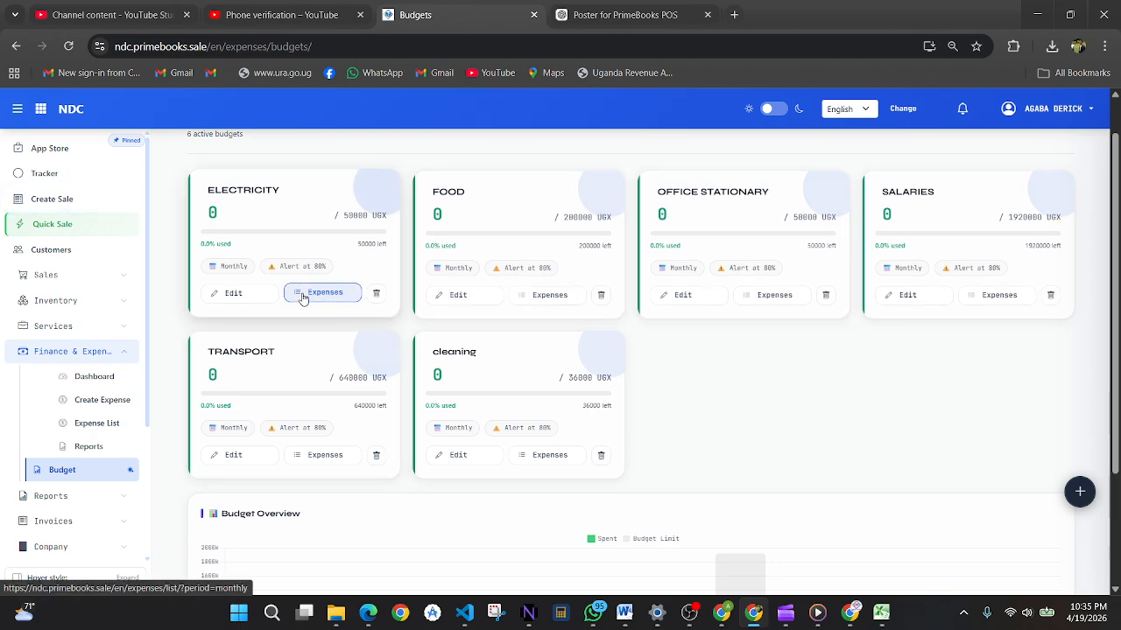
drag(344, 214, 351, 241)
click(314, 219)
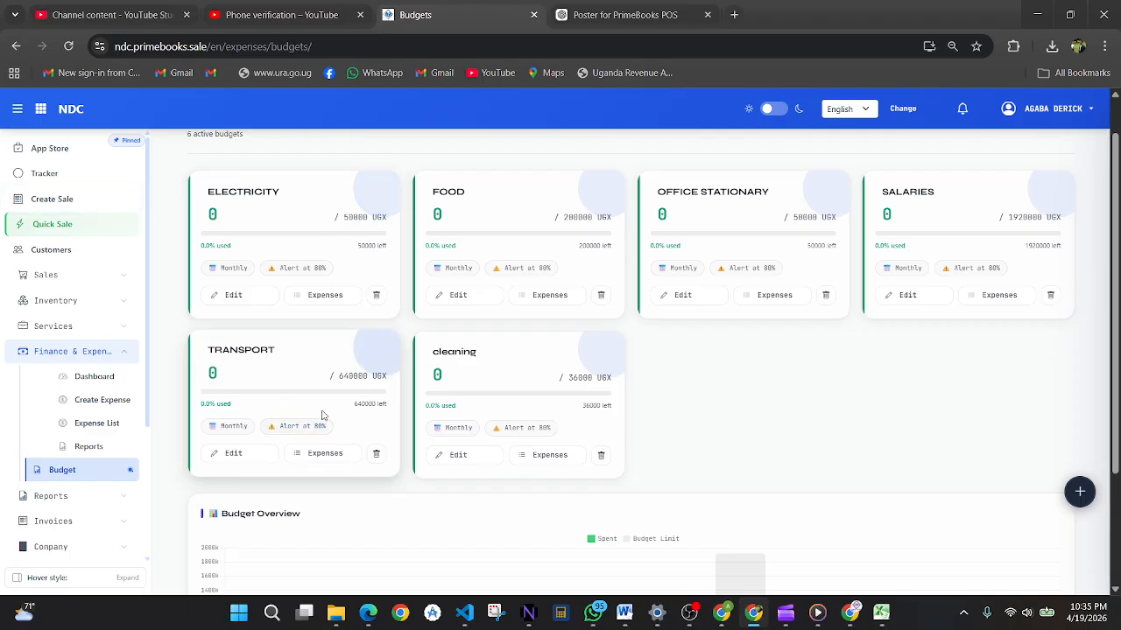
click(100, 352)
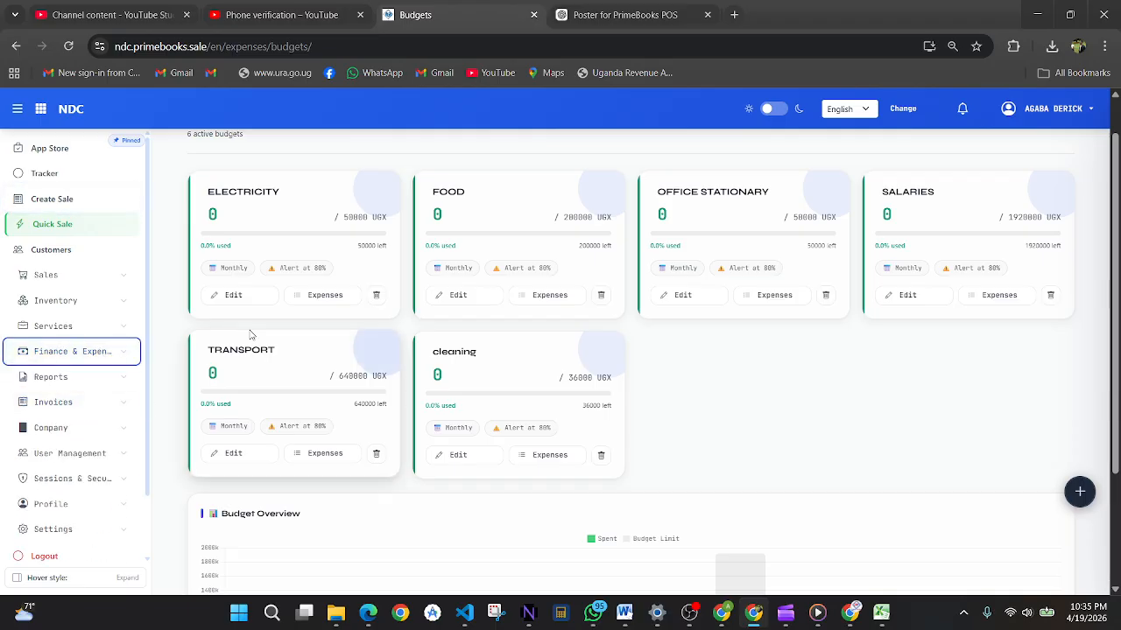
Open the report schedules and review the daily sales summary schedule's frequency, time, export format, recipients and options.
click(75, 385)
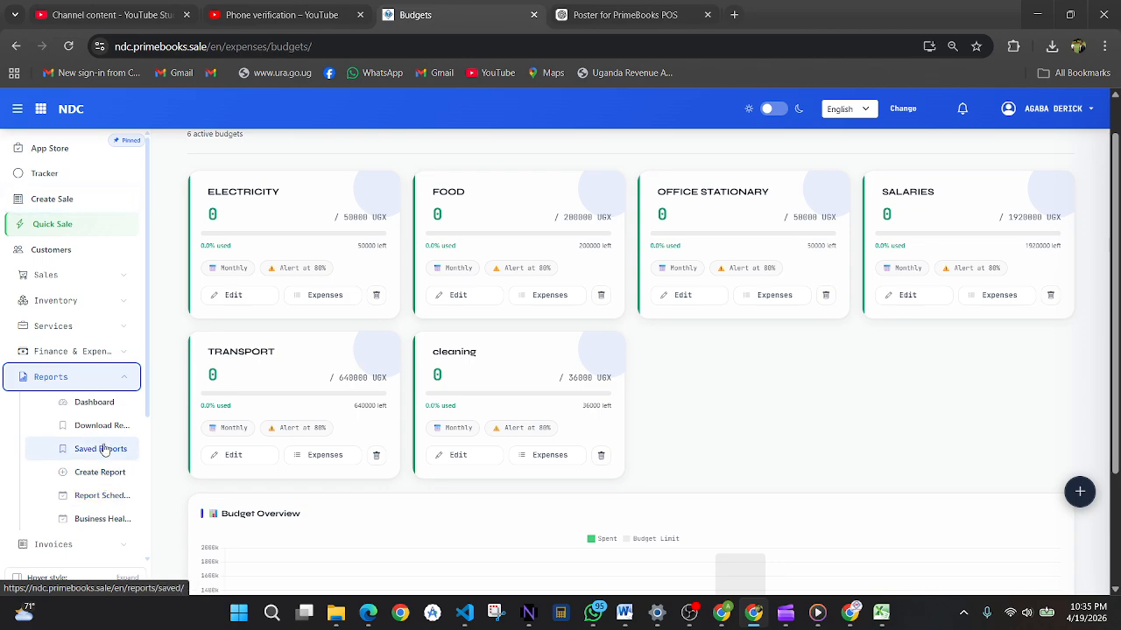
click(102, 496)
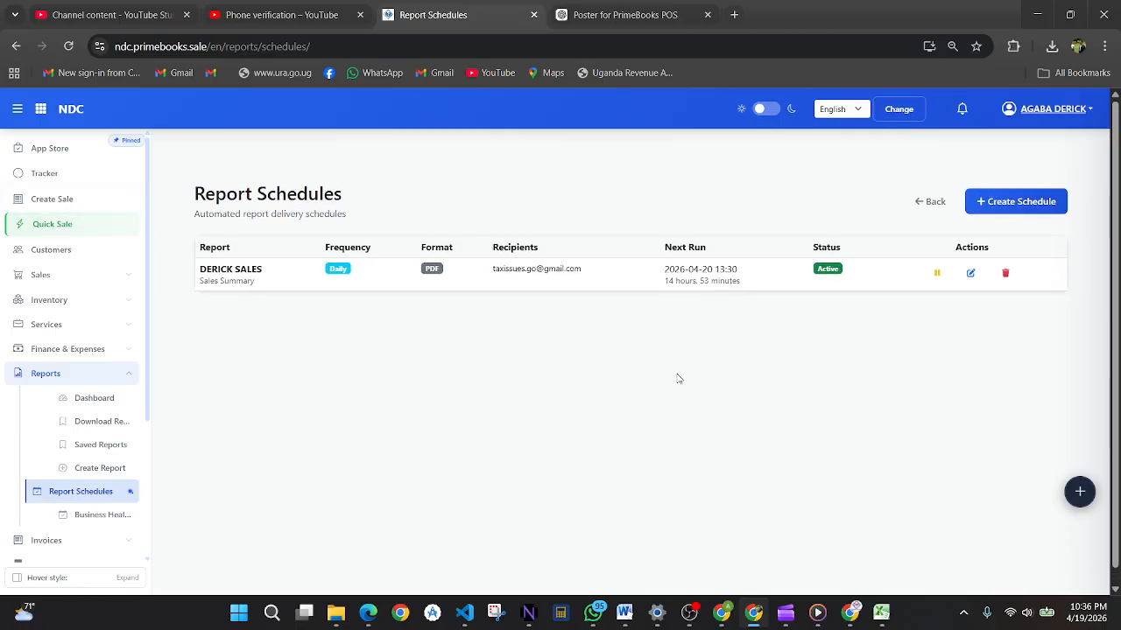
click(969, 274)
scroll(806, 333, down, 1)
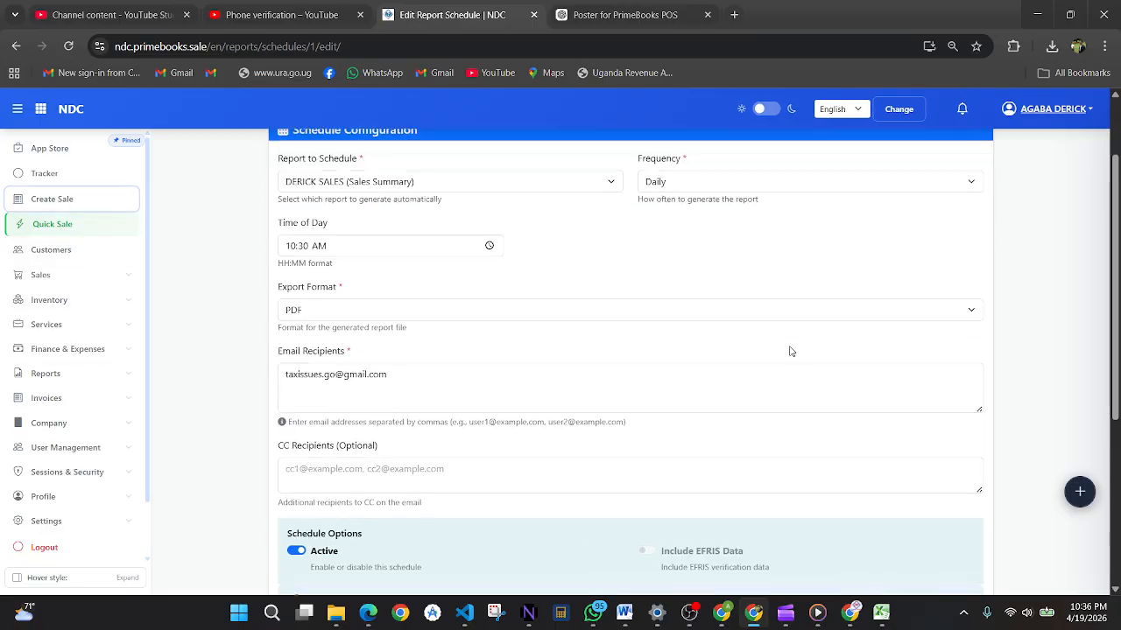
scroll(791, 351, down, 4)
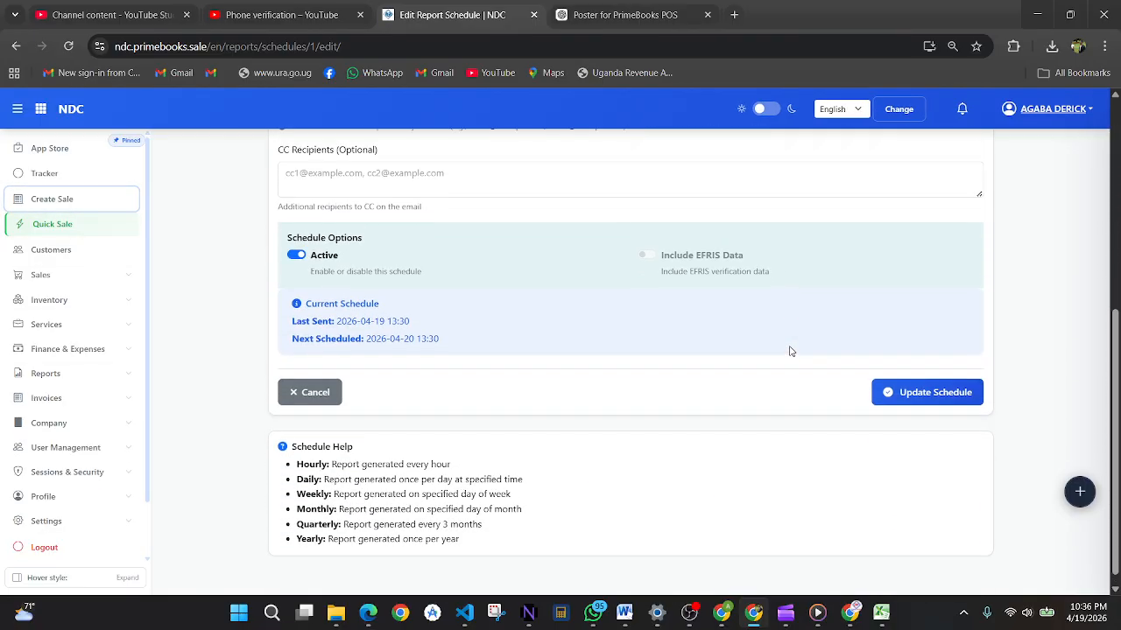
Check the schedule's last sent and next scheduled times, and cancel the schedule edit.
drag(368, 340, 449, 351)
click(502, 313)
scroll(502, 313, up, 5)
scroll(501, 313, down, 5)
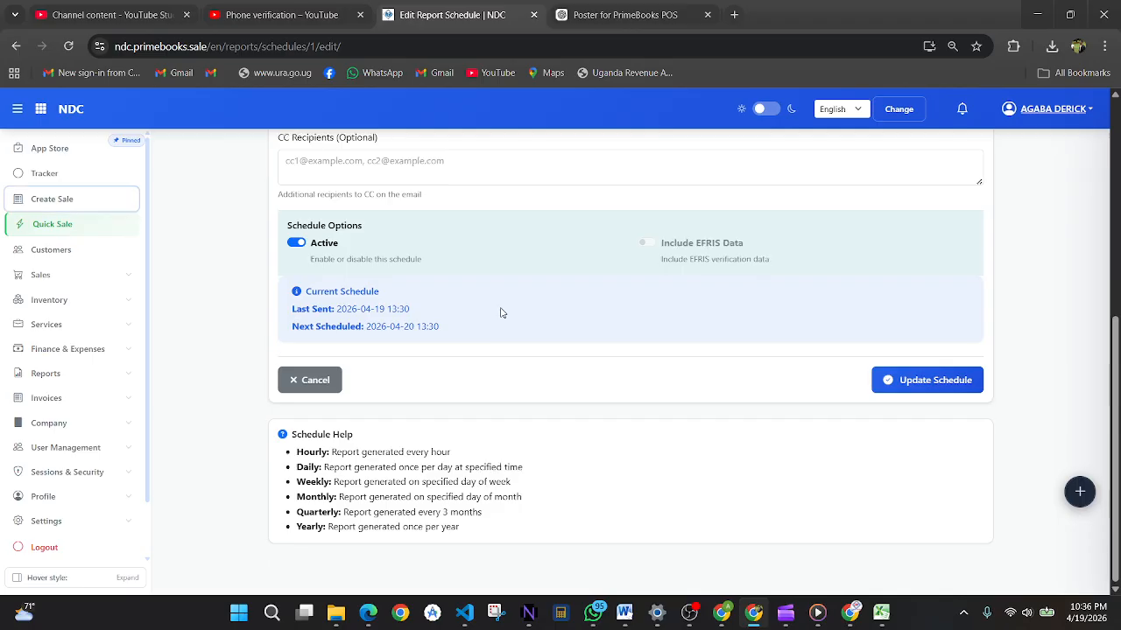
click(312, 381)
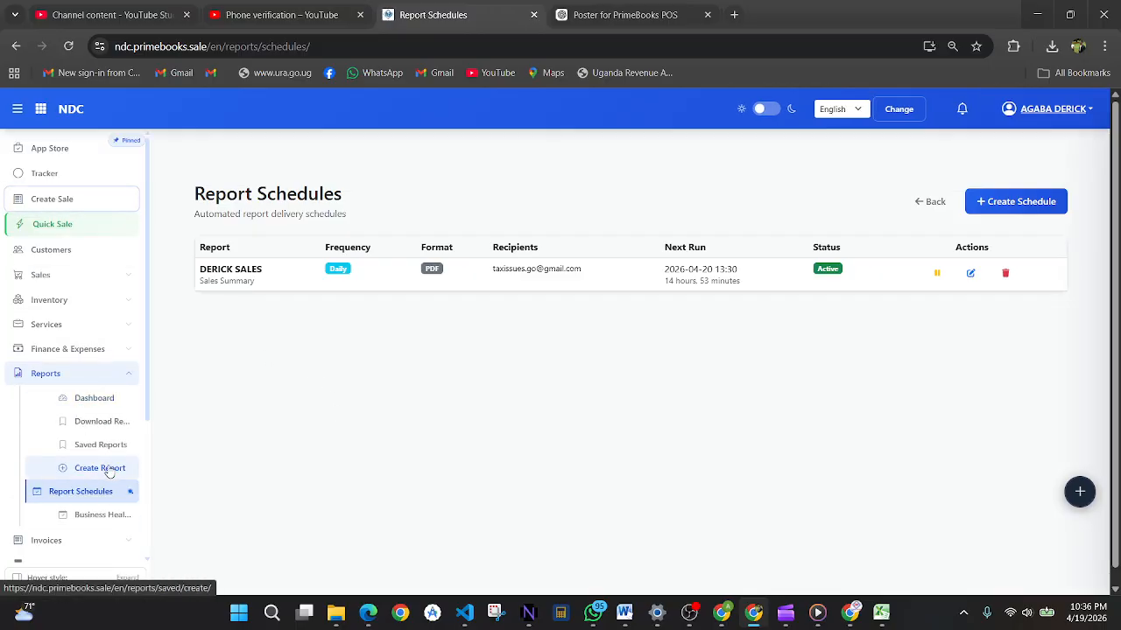
Open the Business Health combined report and review its date, store and report-type selections.
click(92, 516)
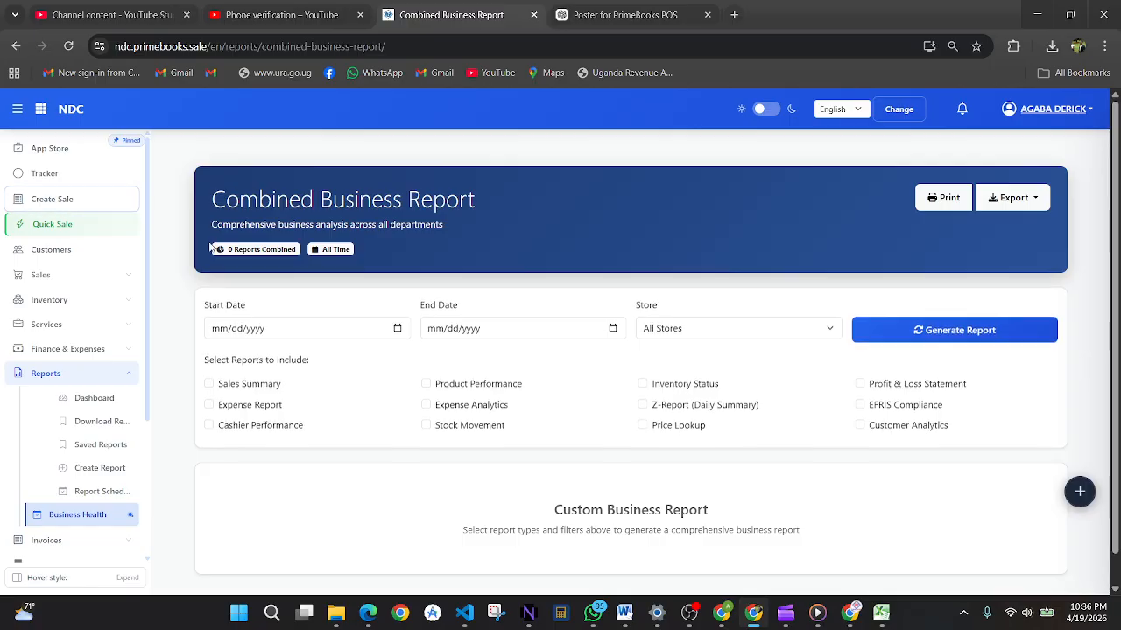
scroll(360, 386, down, 1)
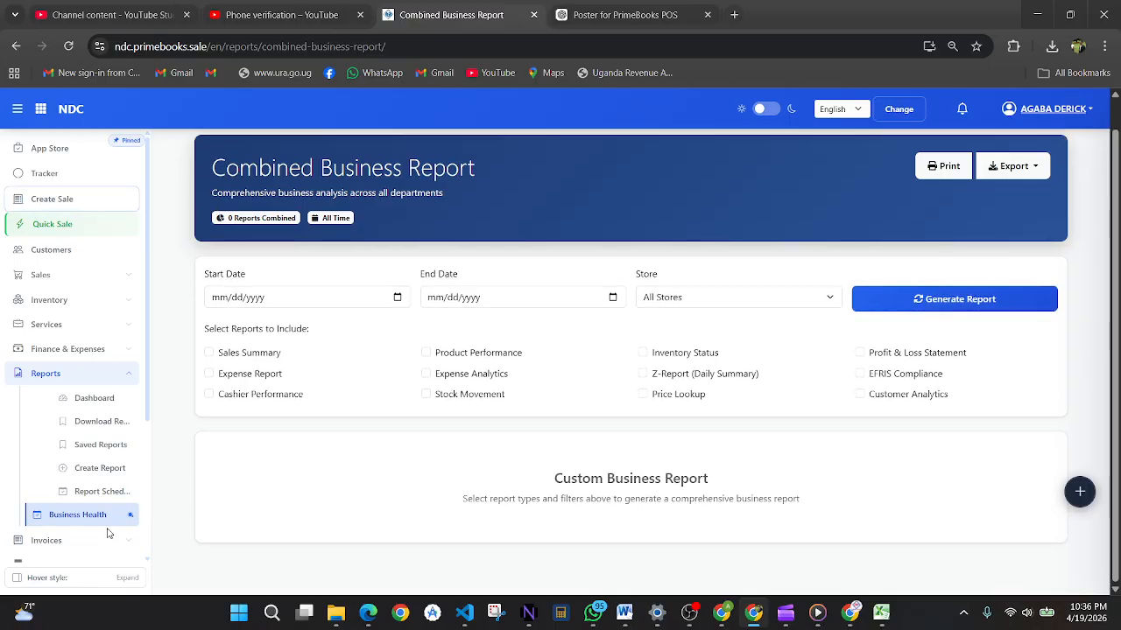
scroll(97, 541, down, 3)
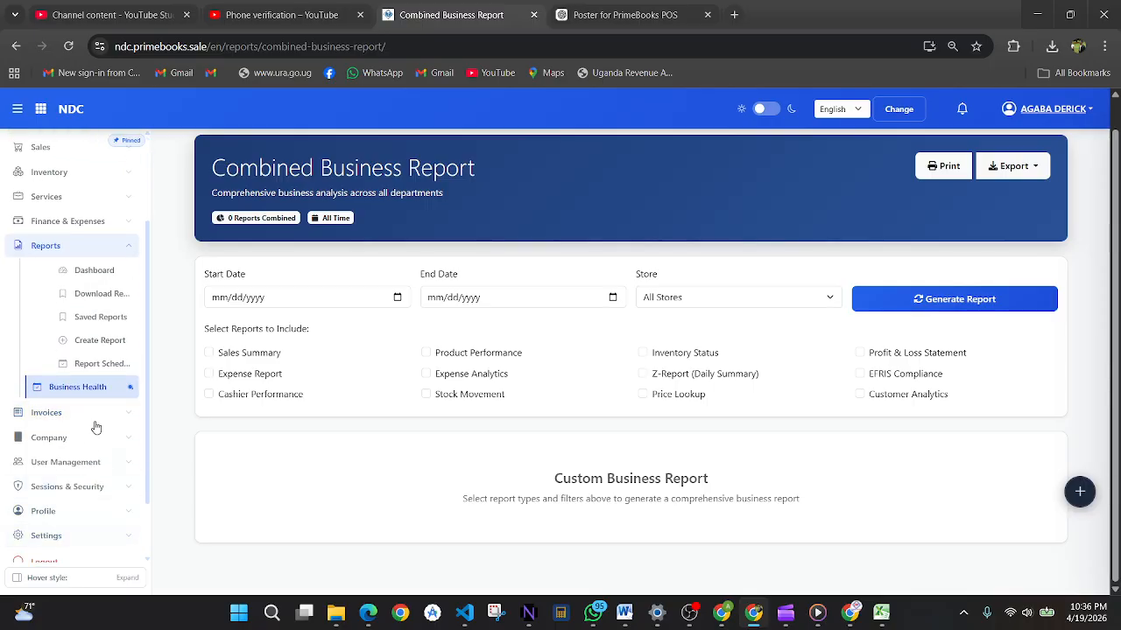
click(77, 246)
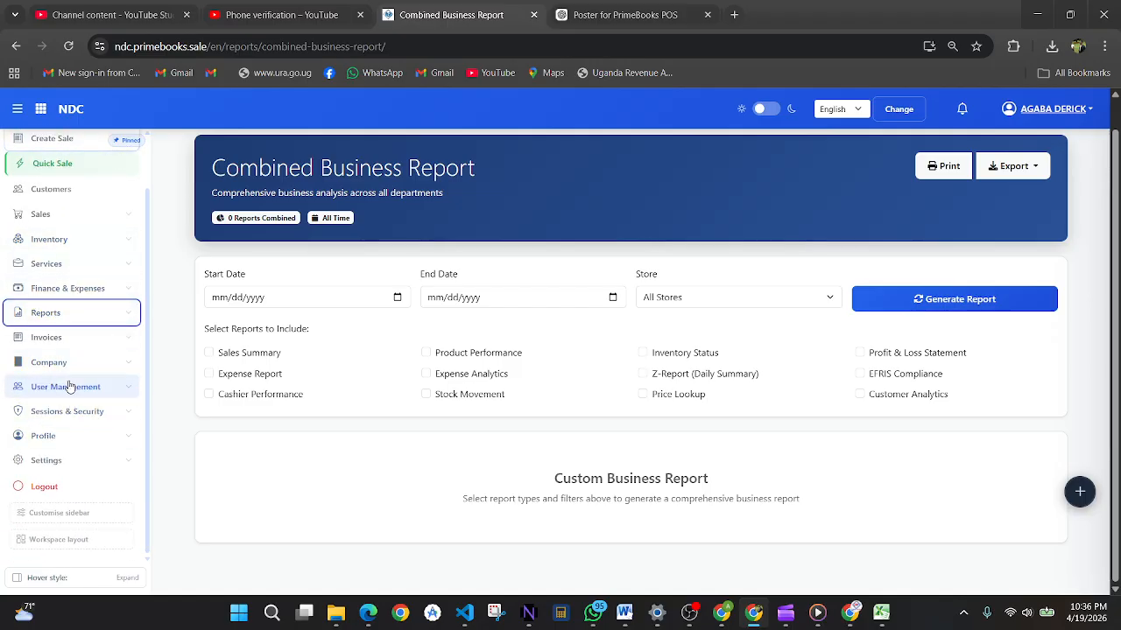
Open the User Analytics dashboard from user management and review its user counts, registration trends, user status and recent activity.
click(90, 390)
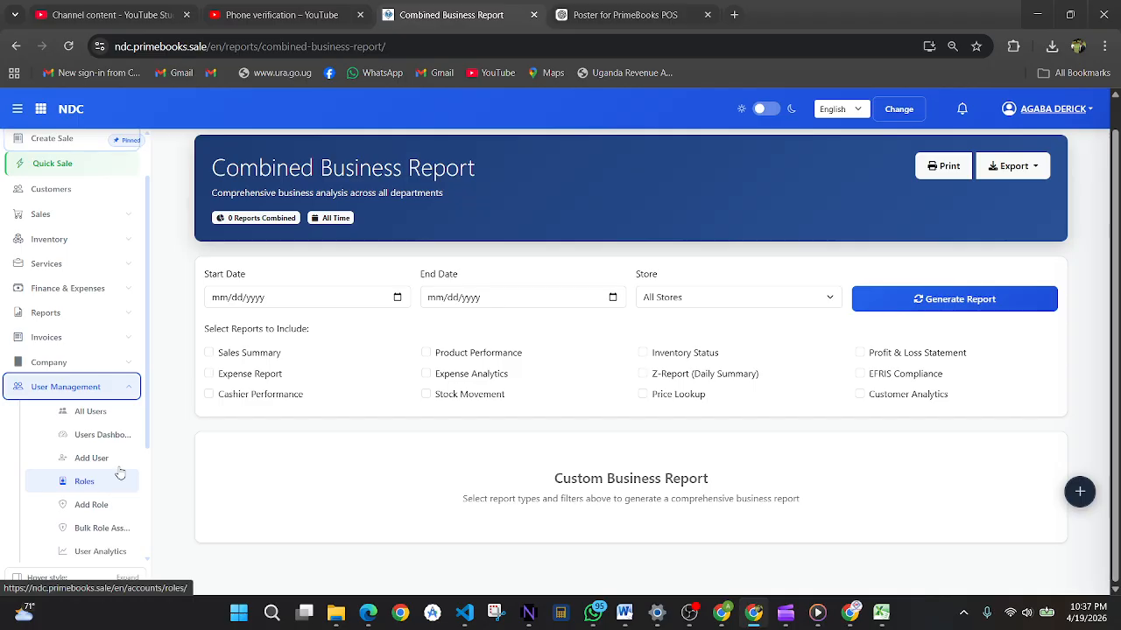
scroll(94, 523, down, 1)
click(87, 523)
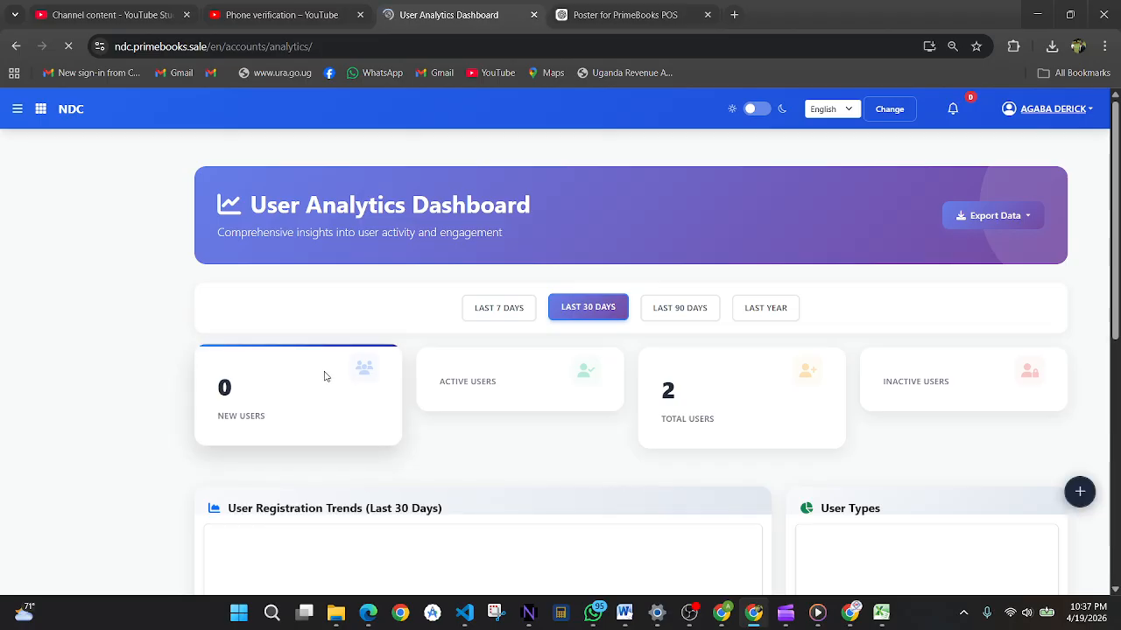
scroll(440, 418, down, 8)
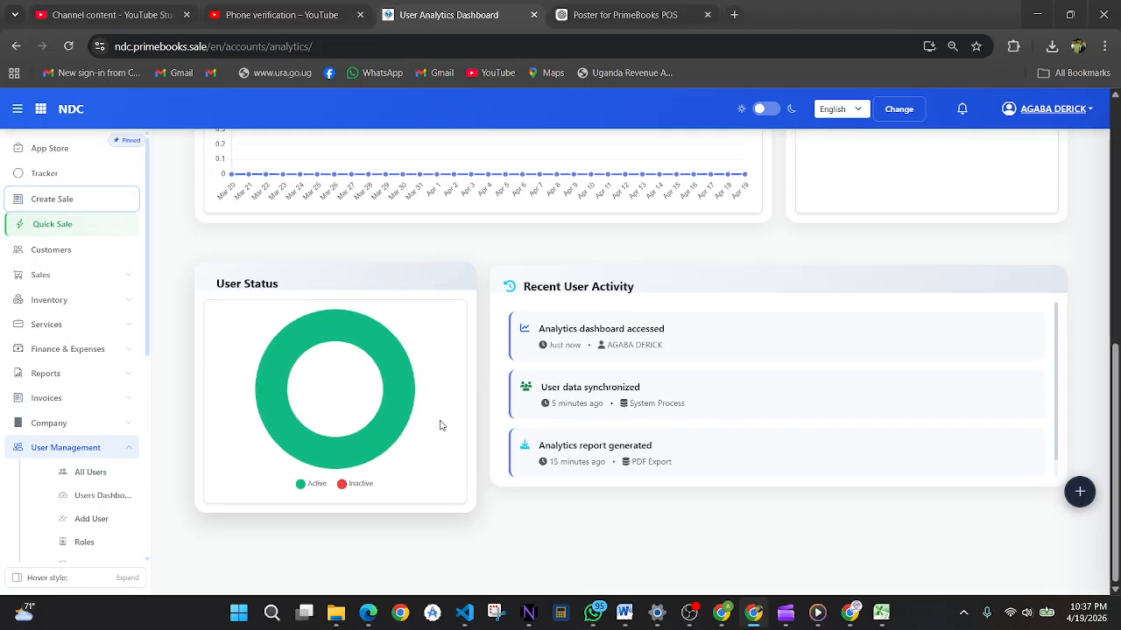
scroll(441, 425, up, 8)
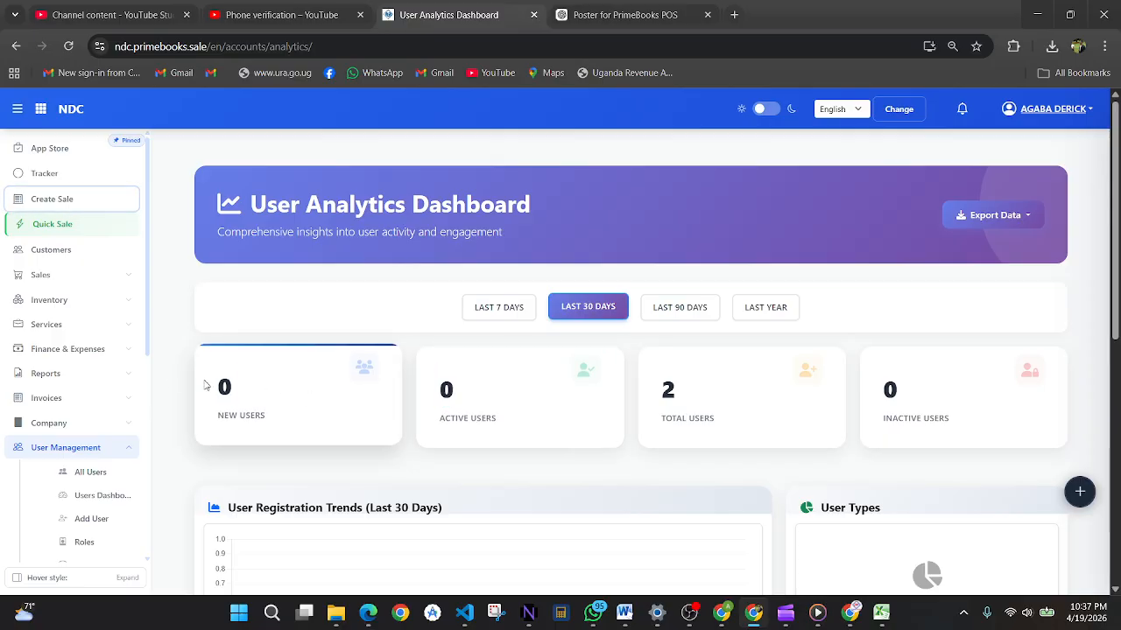
drag(235, 389, 167, 380)
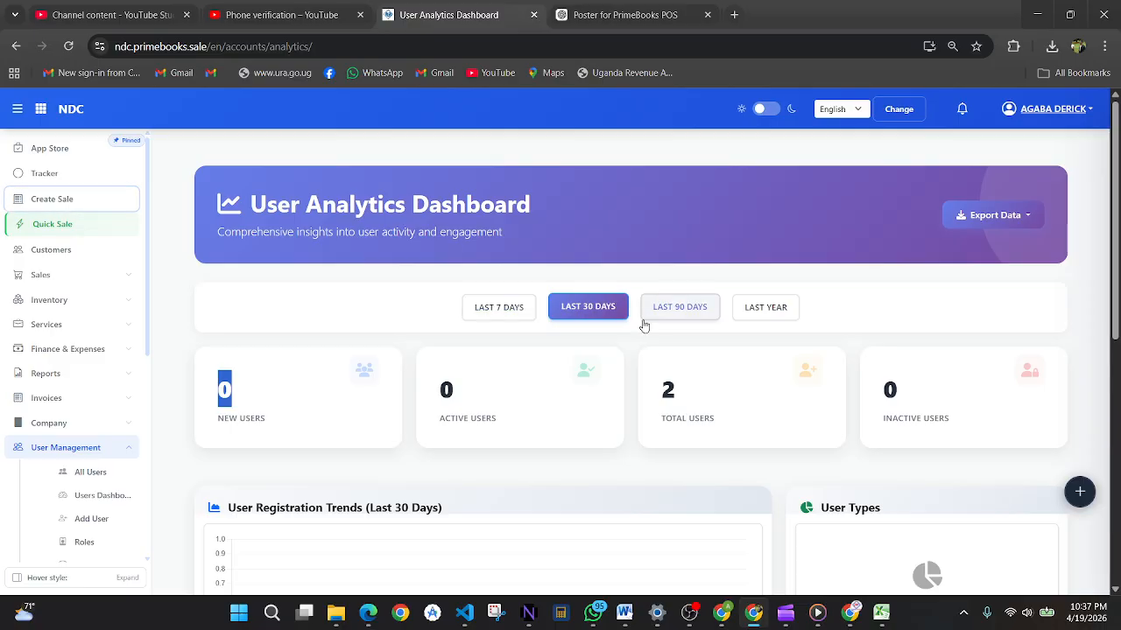
scroll(601, 393, down, 5)
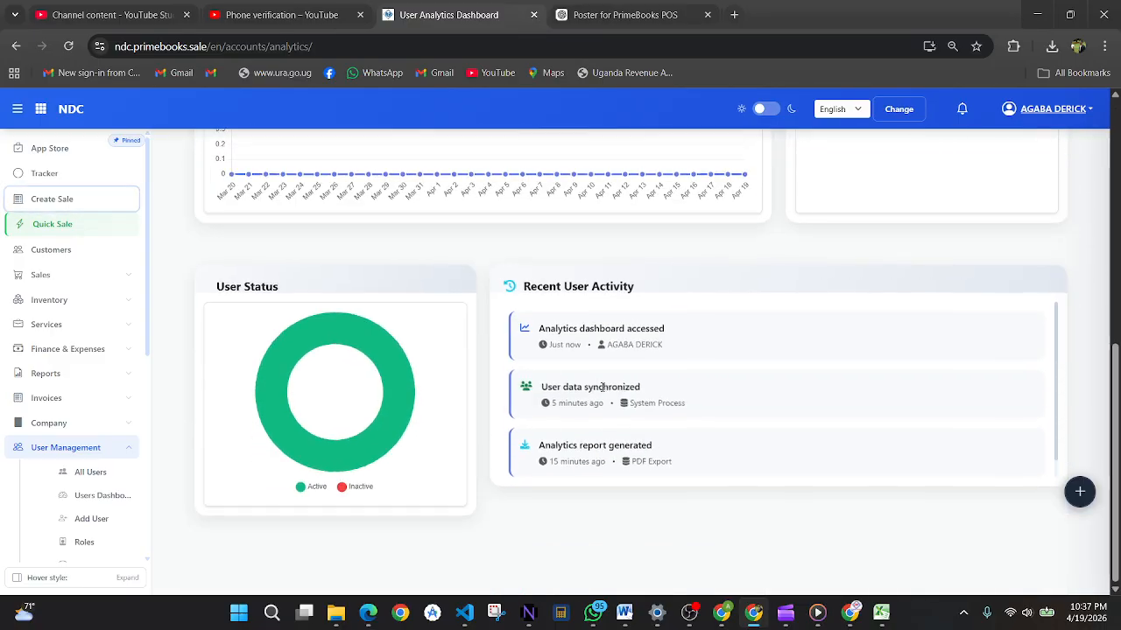
scroll(603, 387, down, 1)
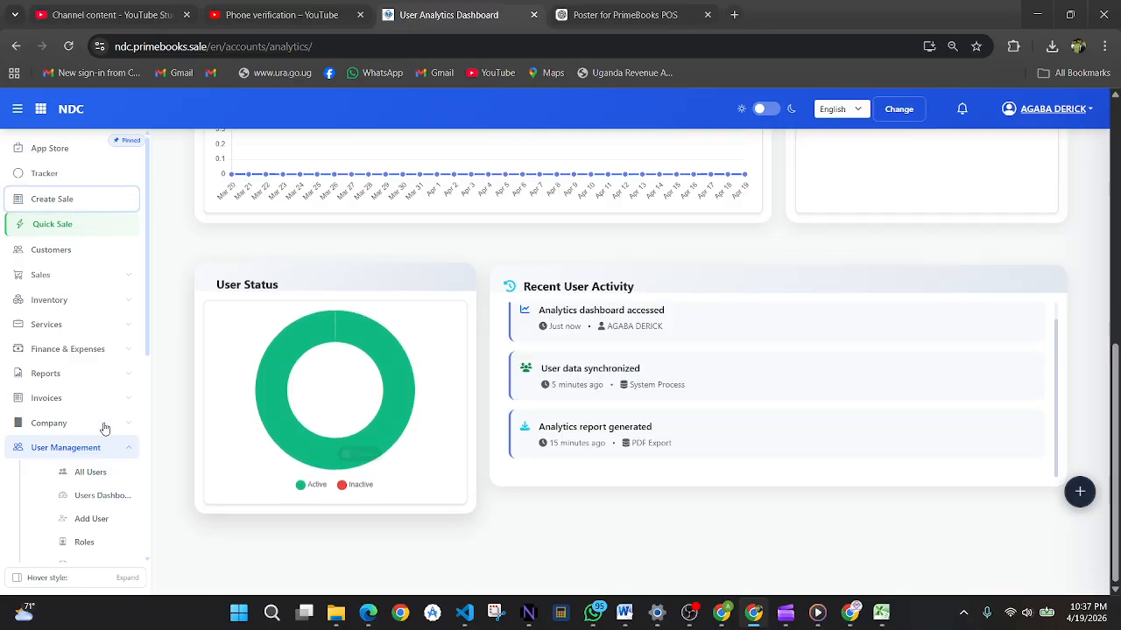
Collapse the user management options and review the entries available under Sessions & Security and Profile.
click(123, 448)
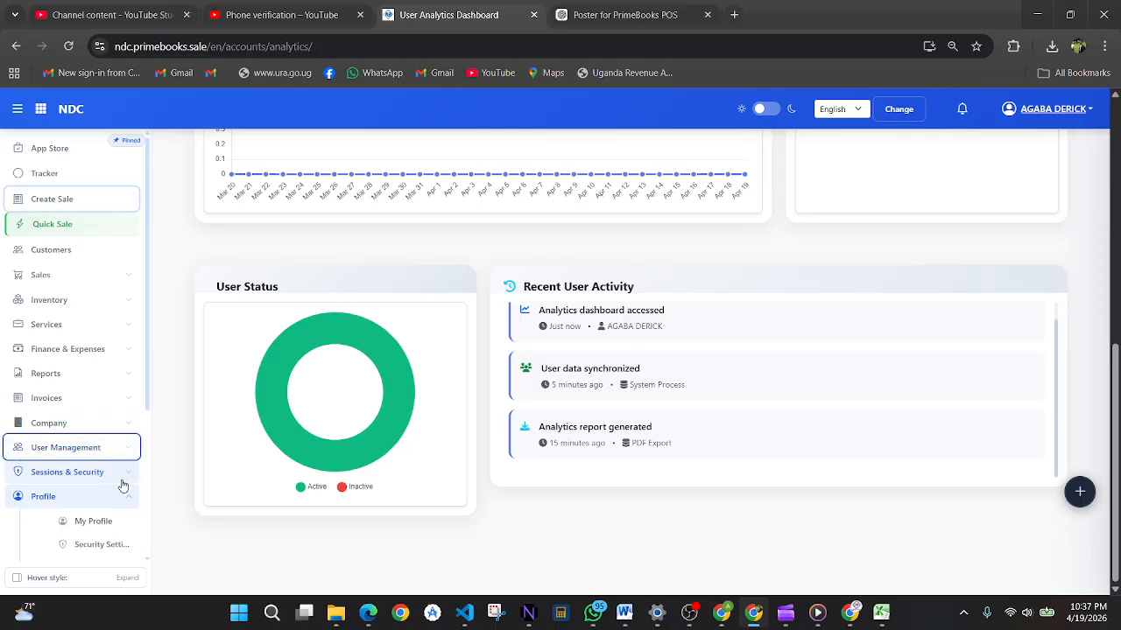
click(121, 474)
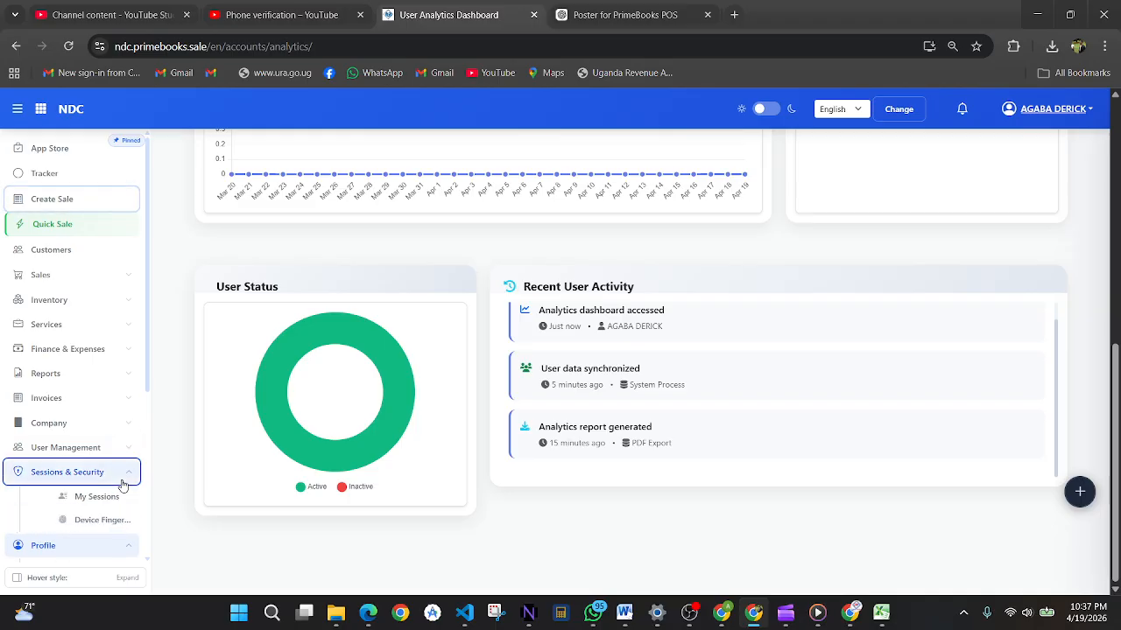
scroll(123, 486, down, 2)
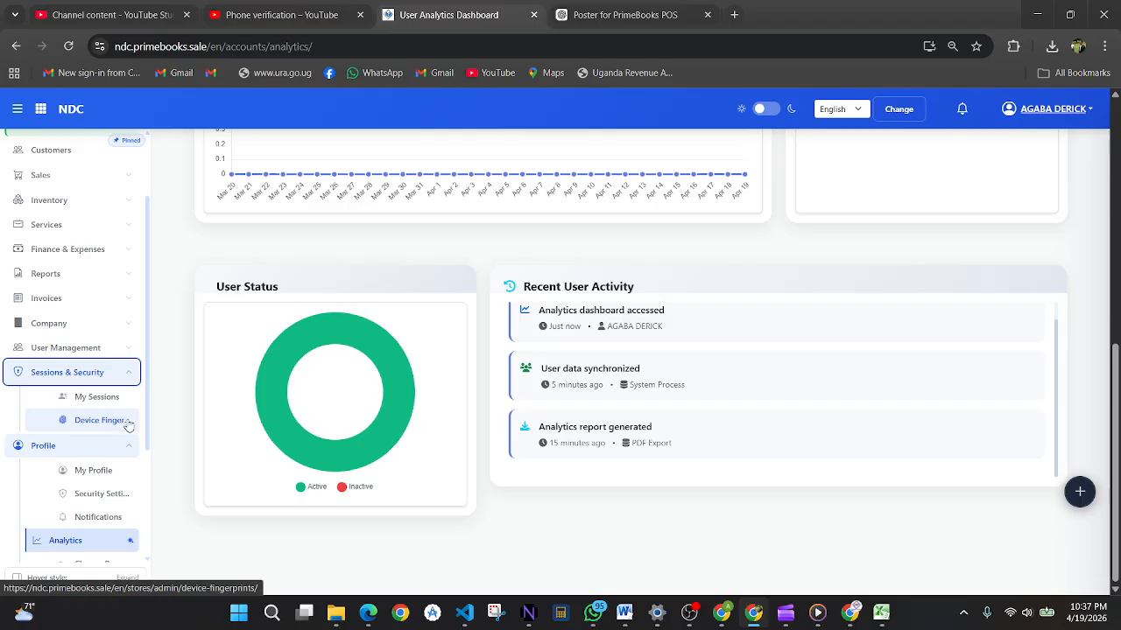
click(108, 449)
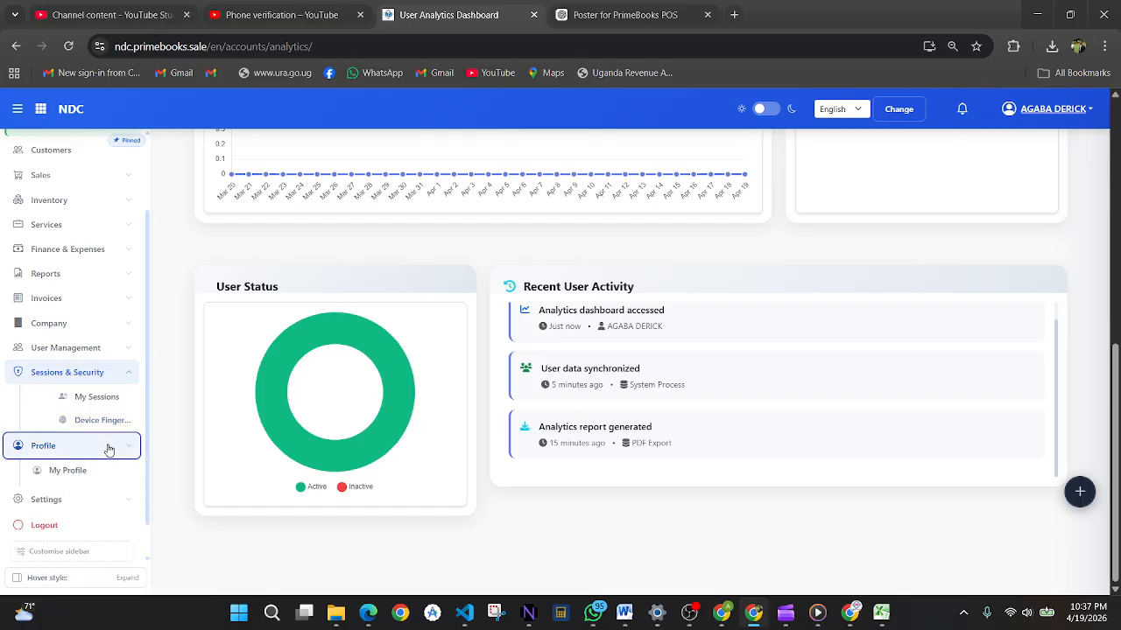
click(104, 450)
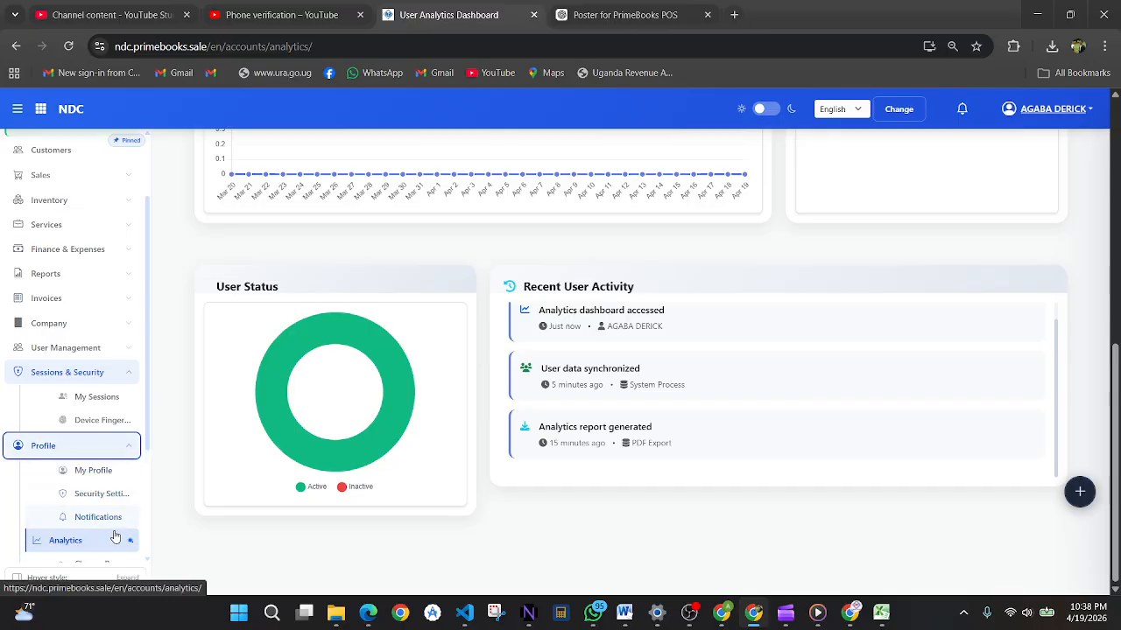
click(88, 444)
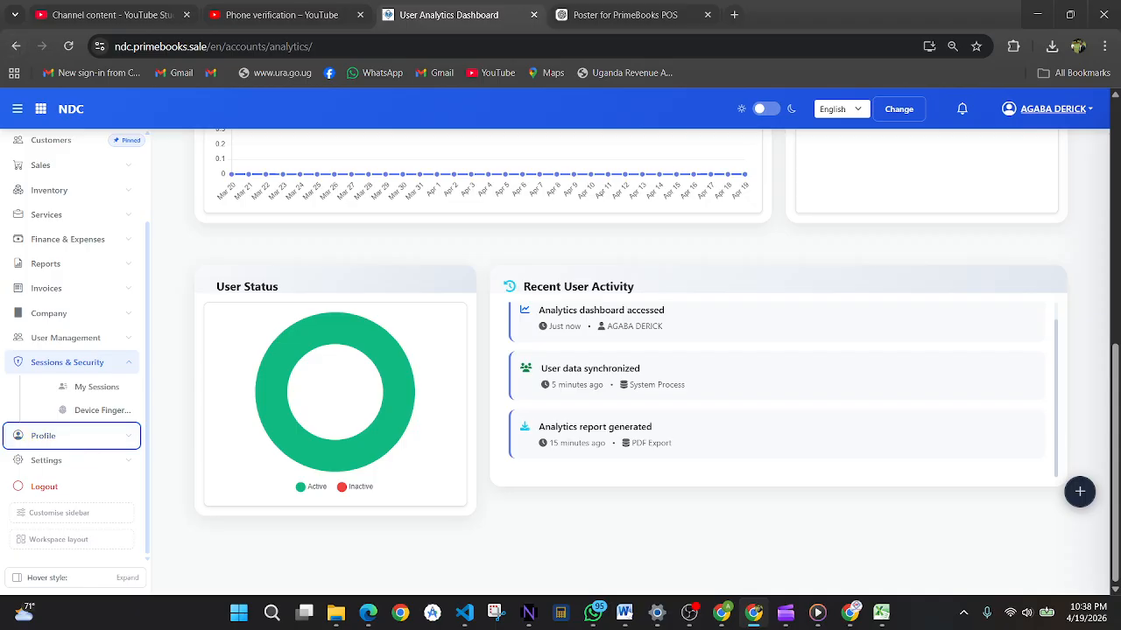
key(alt+Tab)
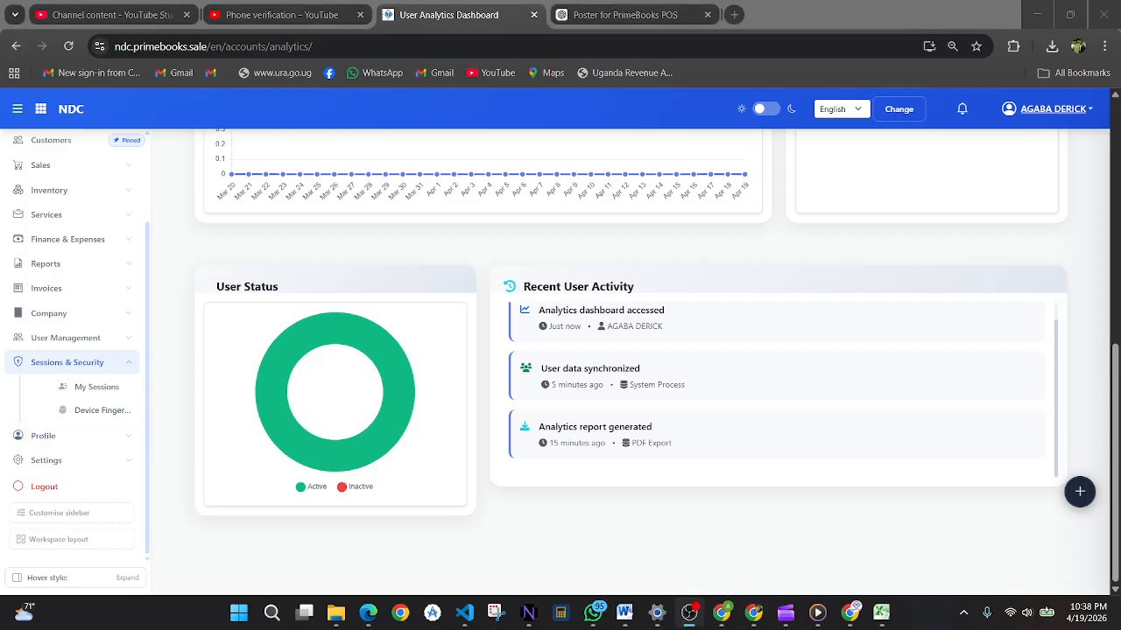